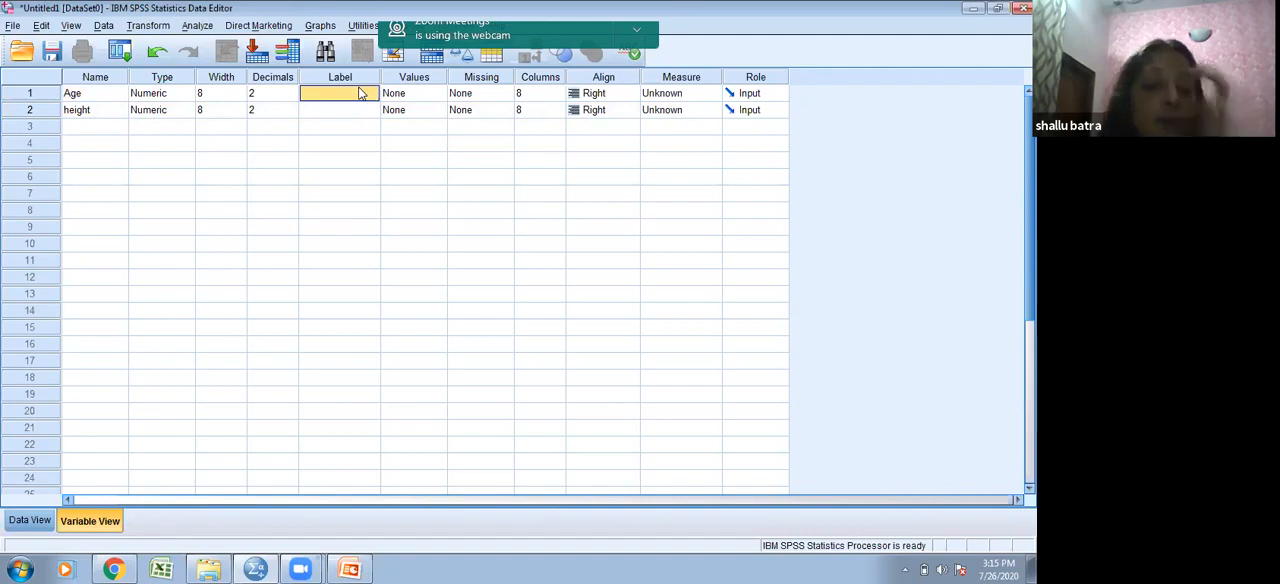
# - Label the Age variable "Age of participant"
pyautogui.write('Age')
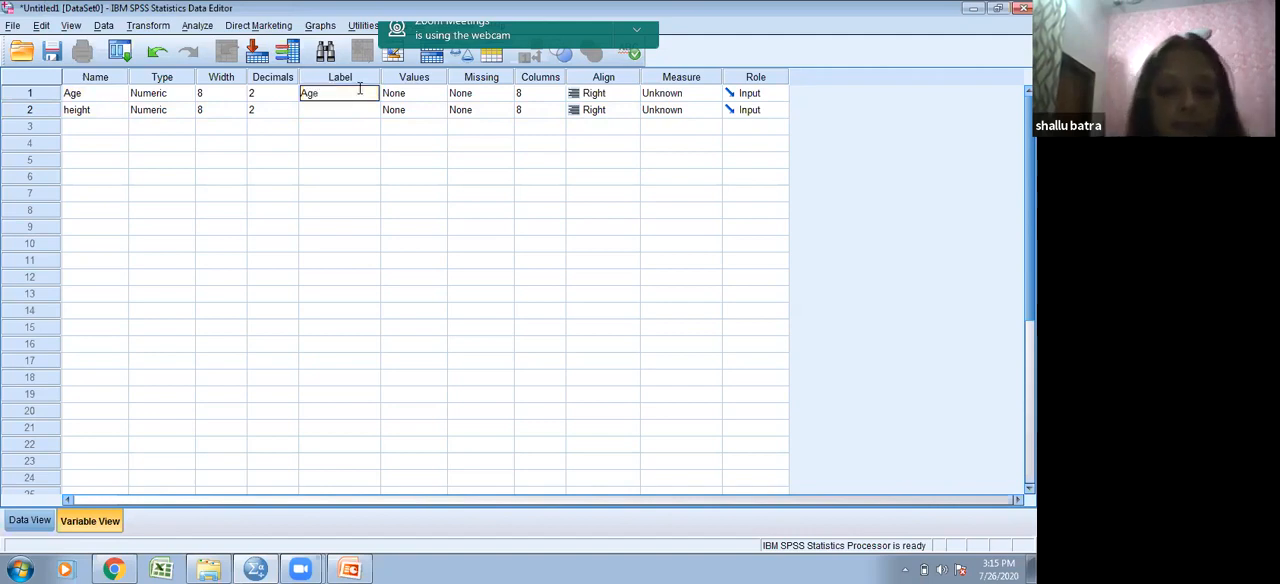
pyautogui.write(' of participant')
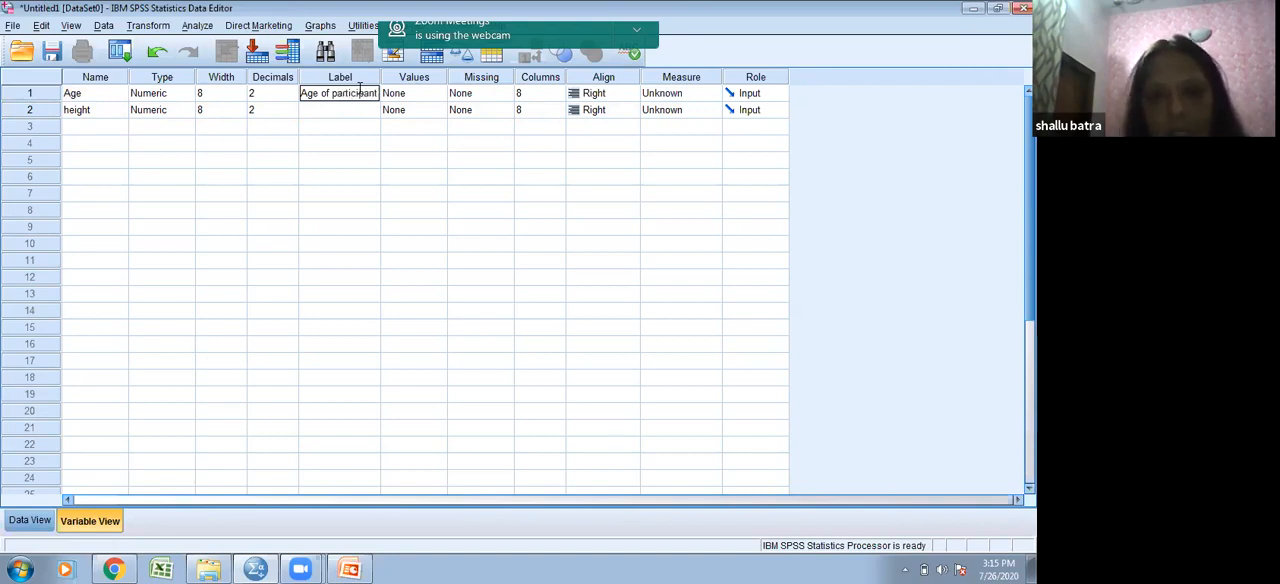
# - Label the height variable "Height of participant"
pyautogui.click(351, 110)
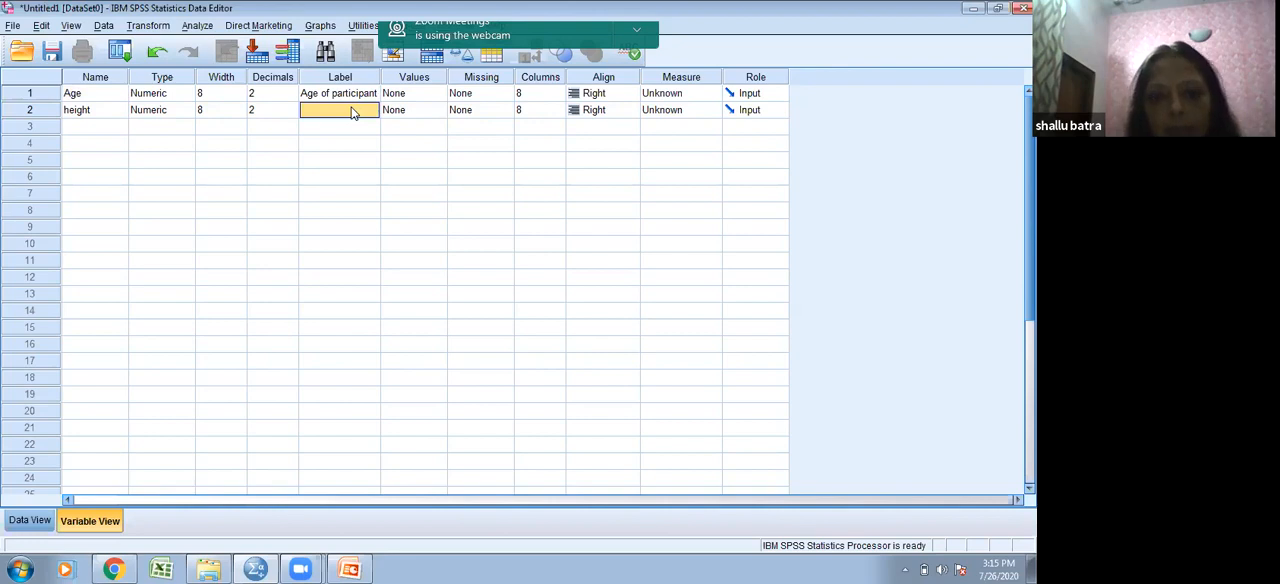
pyautogui.write('Heig')
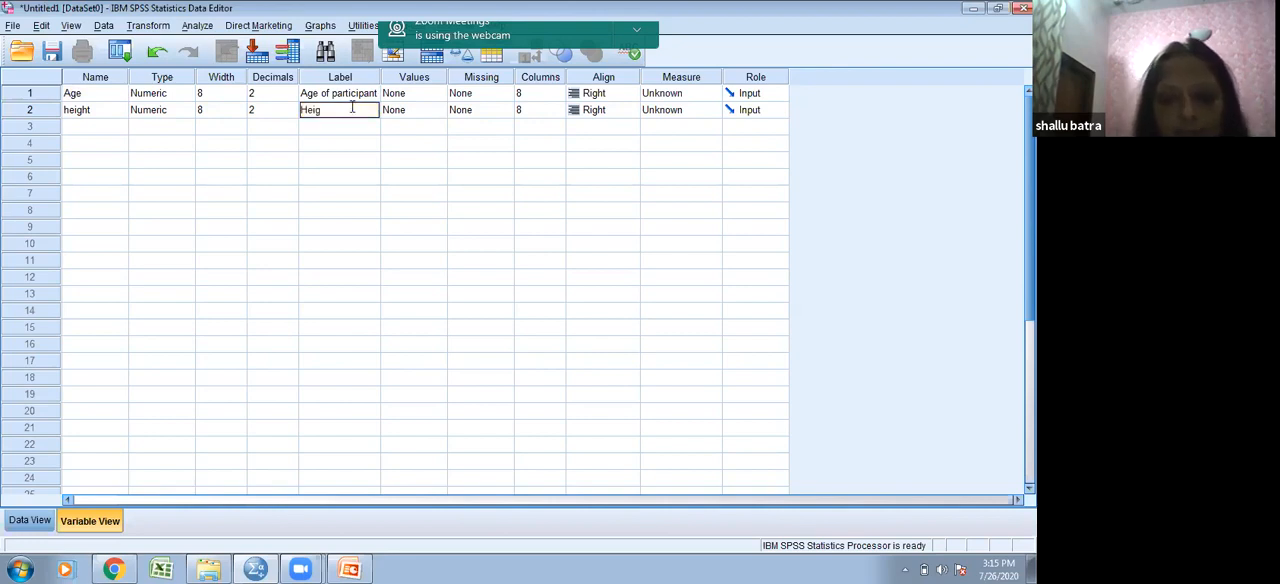
pyautogui.write('ht of')
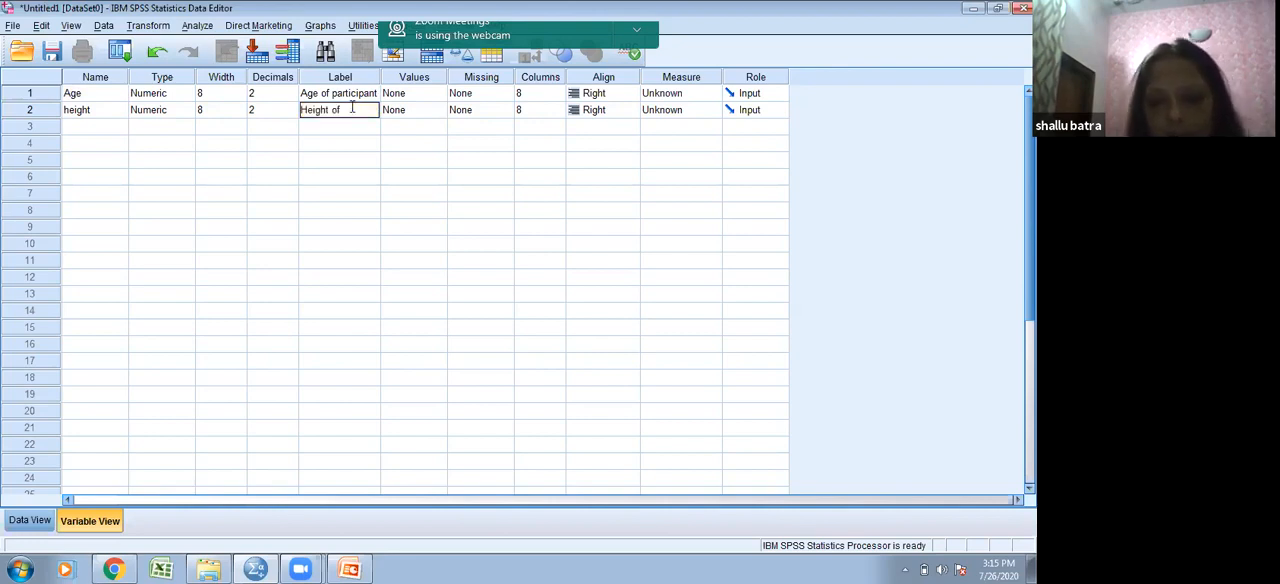
pyautogui.write(' participant')
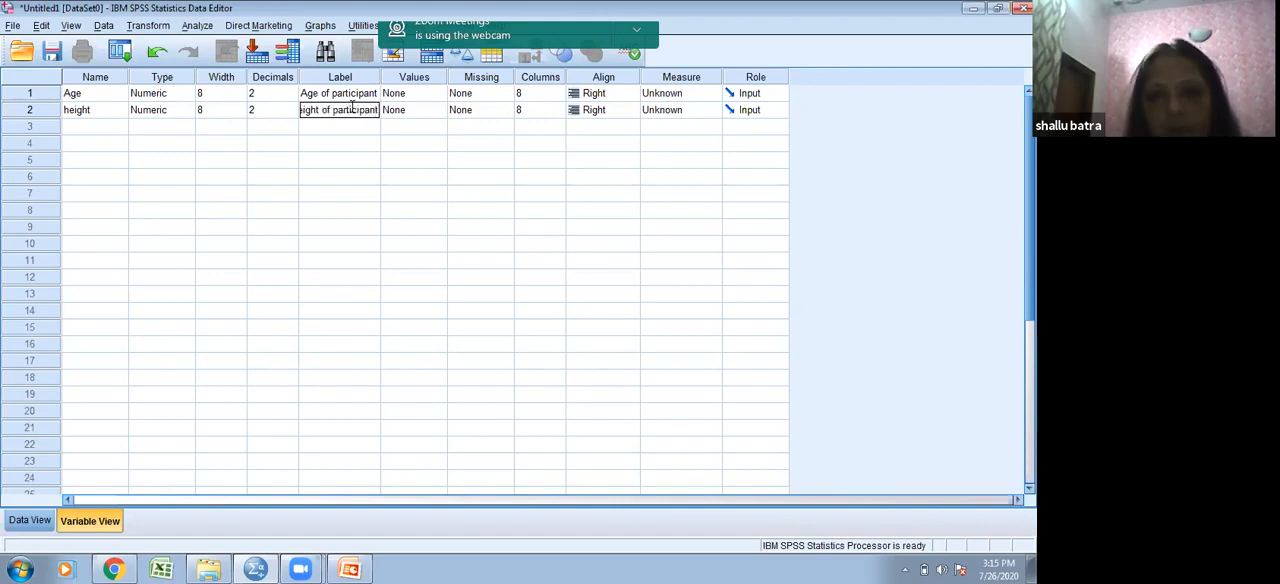
# - Set the measurement level of both the Age and height variables to Scale
pyautogui.click(404, 96)
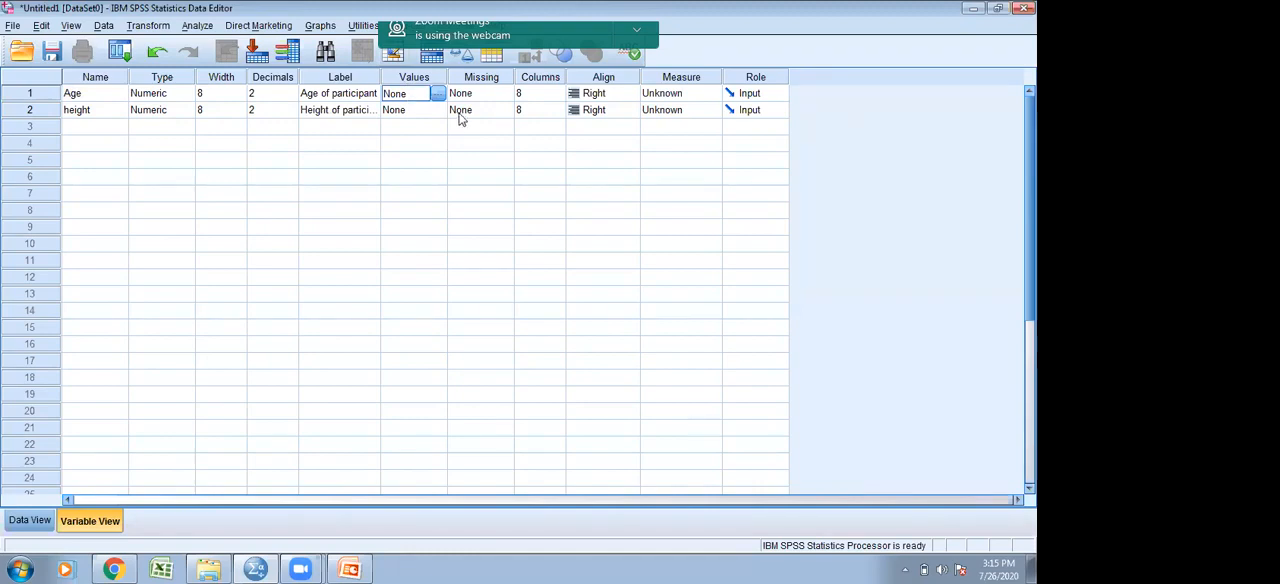
pyautogui.click(670, 100)
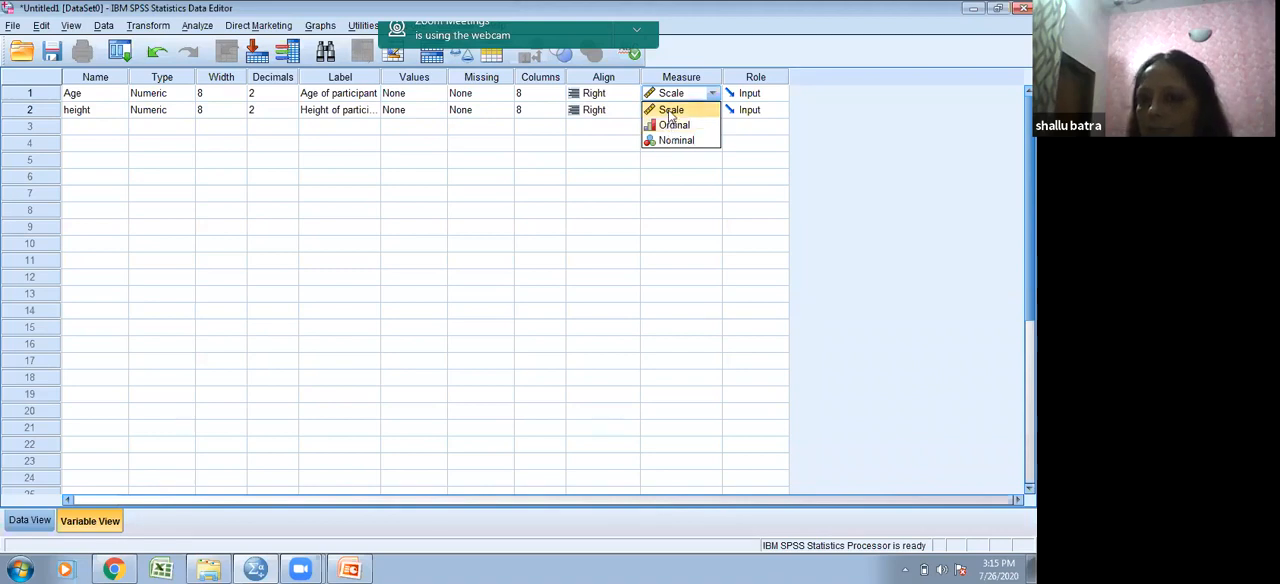
pyautogui.click(669, 112)
pyautogui.click(670, 112)
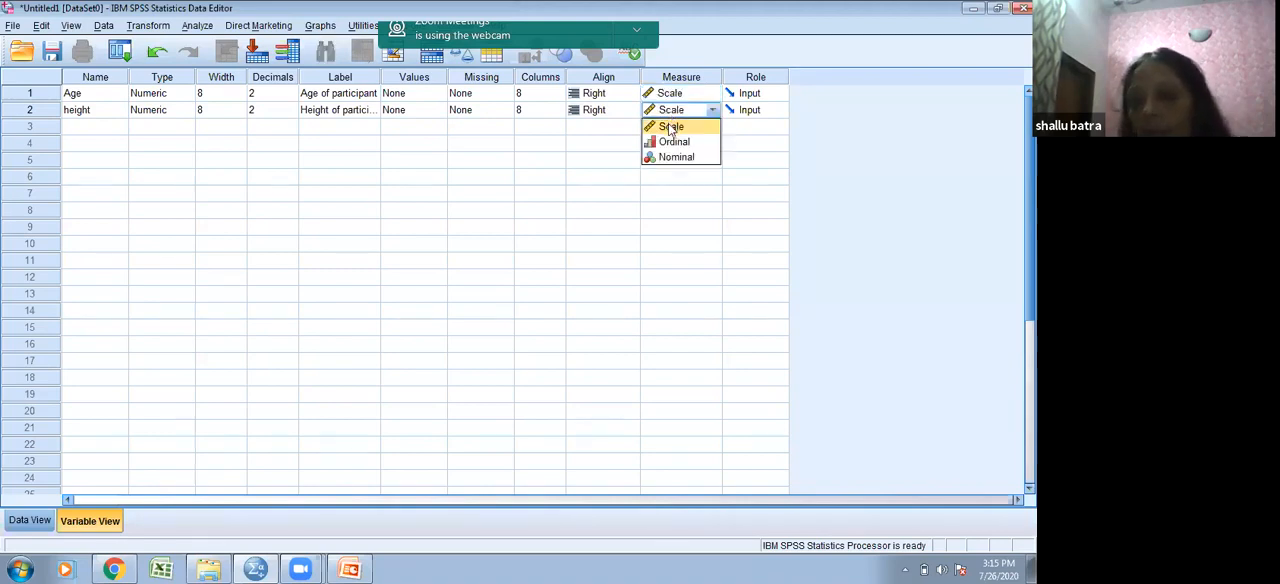
pyautogui.click(671, 128)
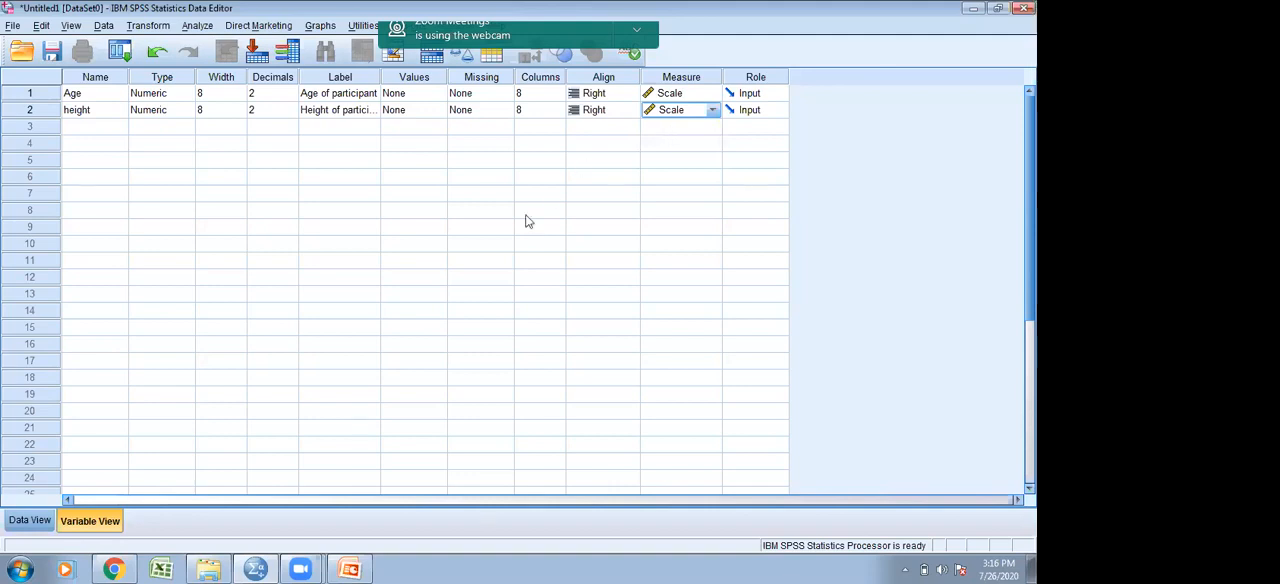
# - Switch to the data sheet and enter the first case with Age 32 and height 65
pyautogui.click(42, 520)
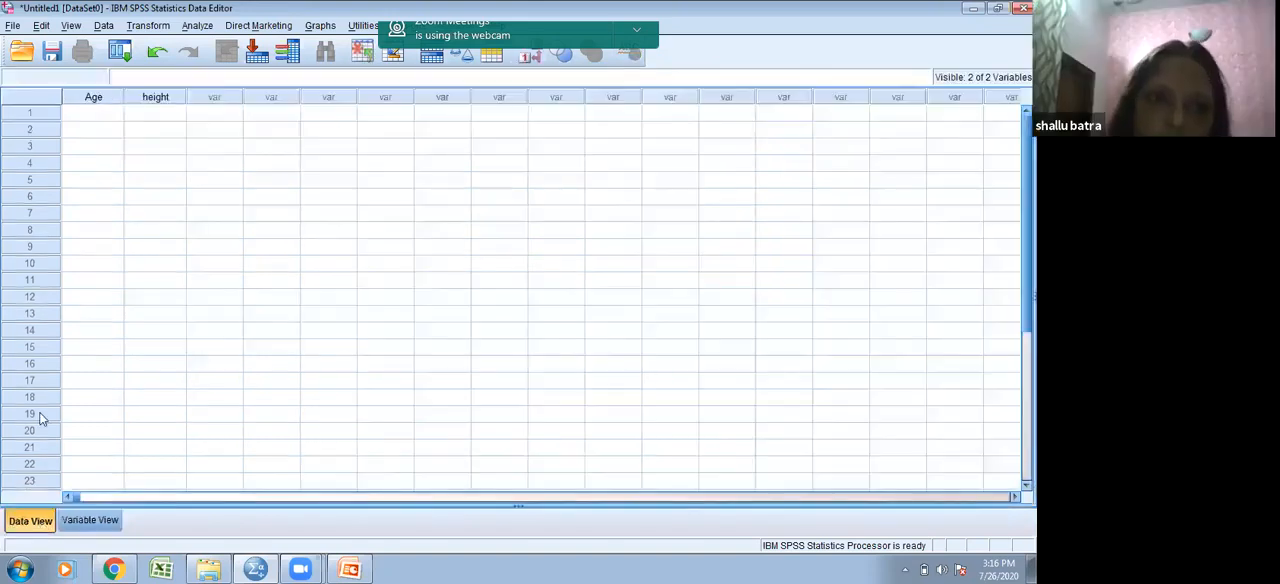
pyautogui.click(107, 116)
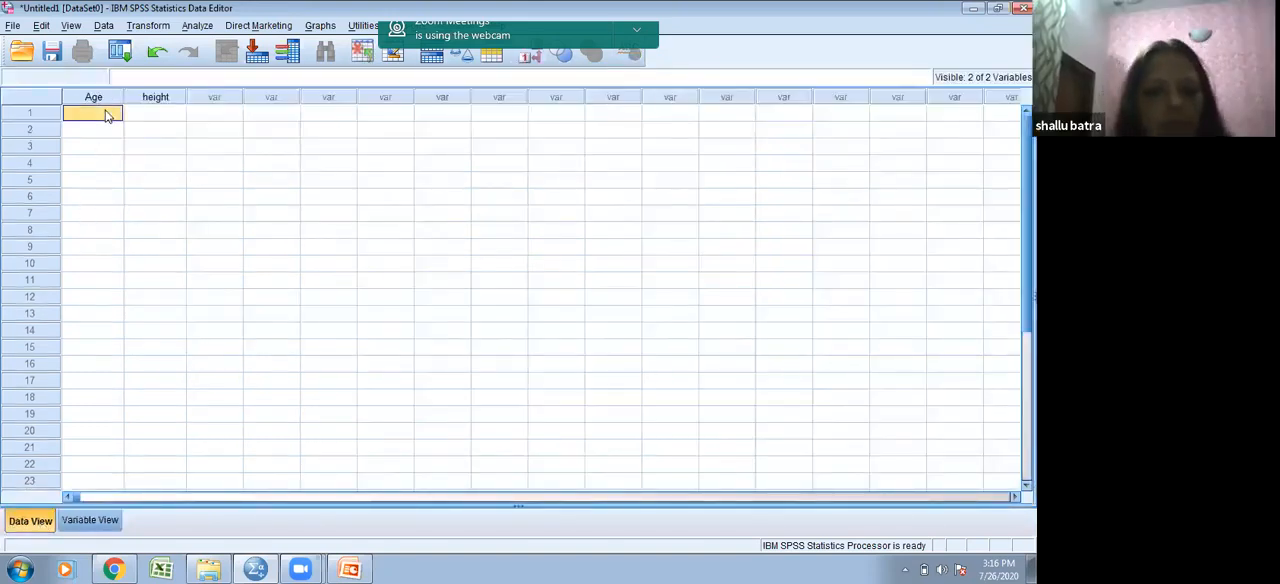
pyautogui.write('12')
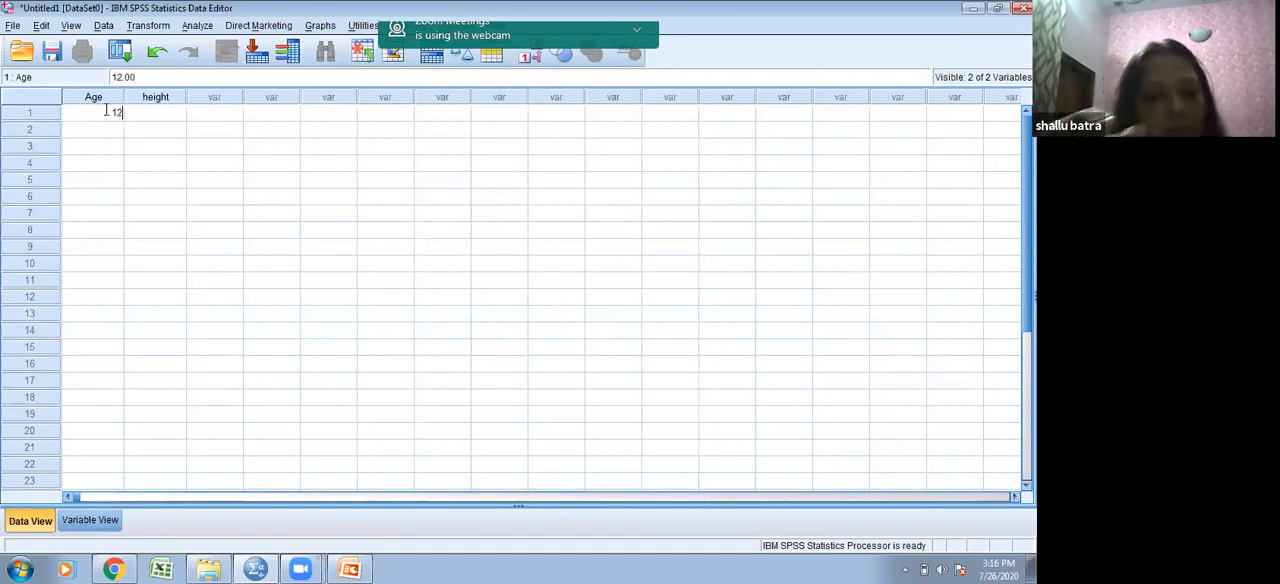
pyautogui.click(106, 112)
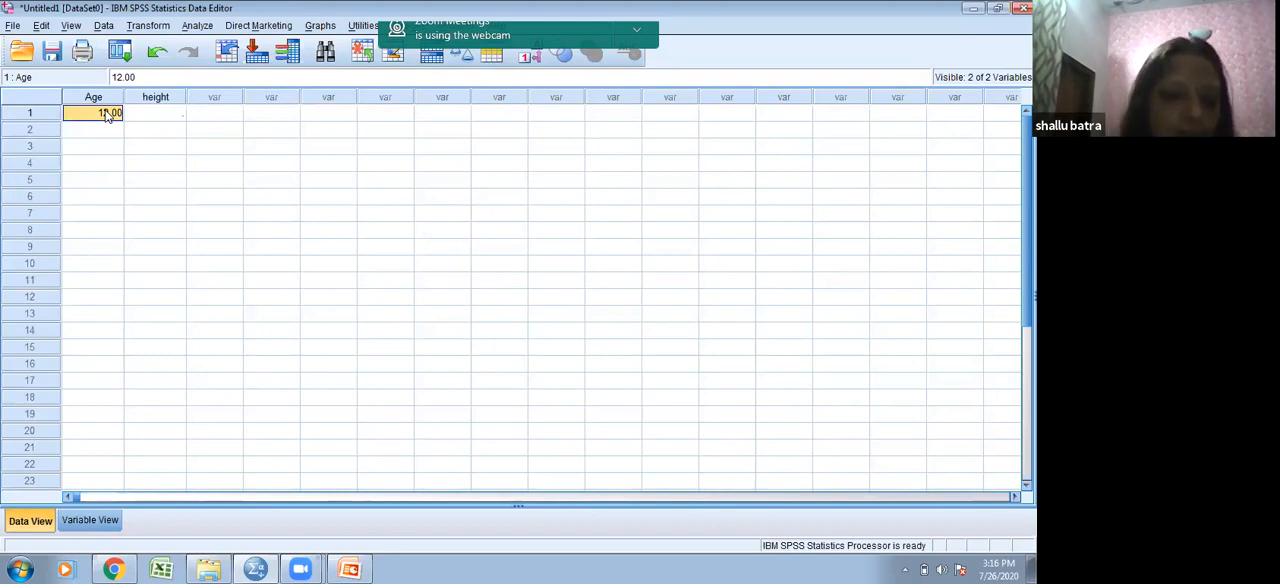
pyautogui.write('32')
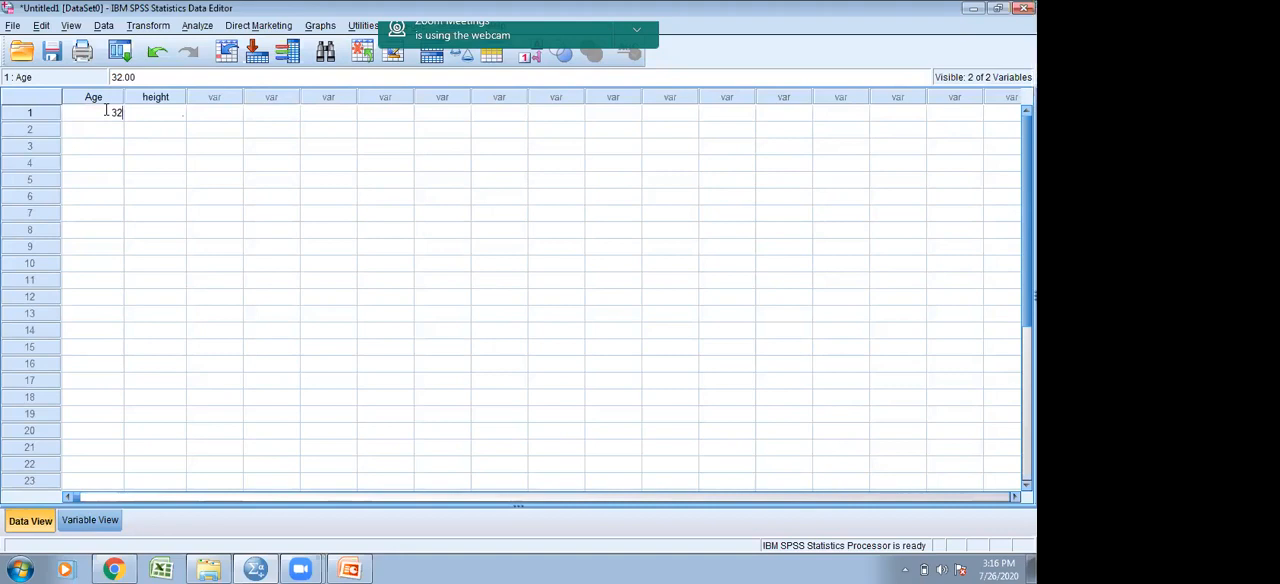
pyautogui.press('Tab')
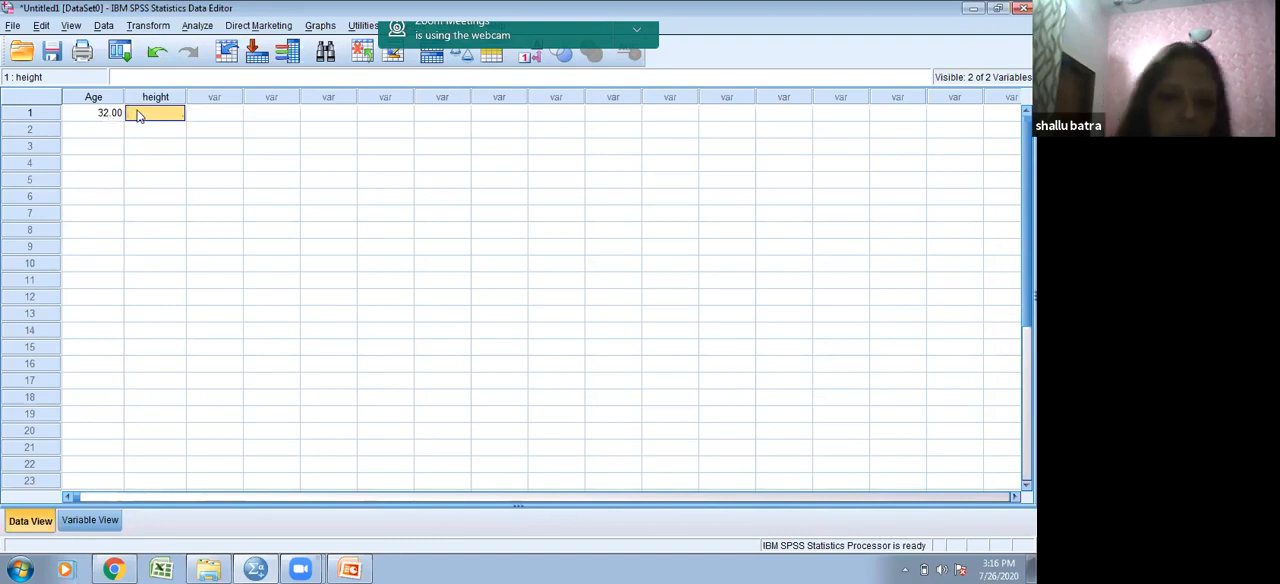
pyautogui.write('65')
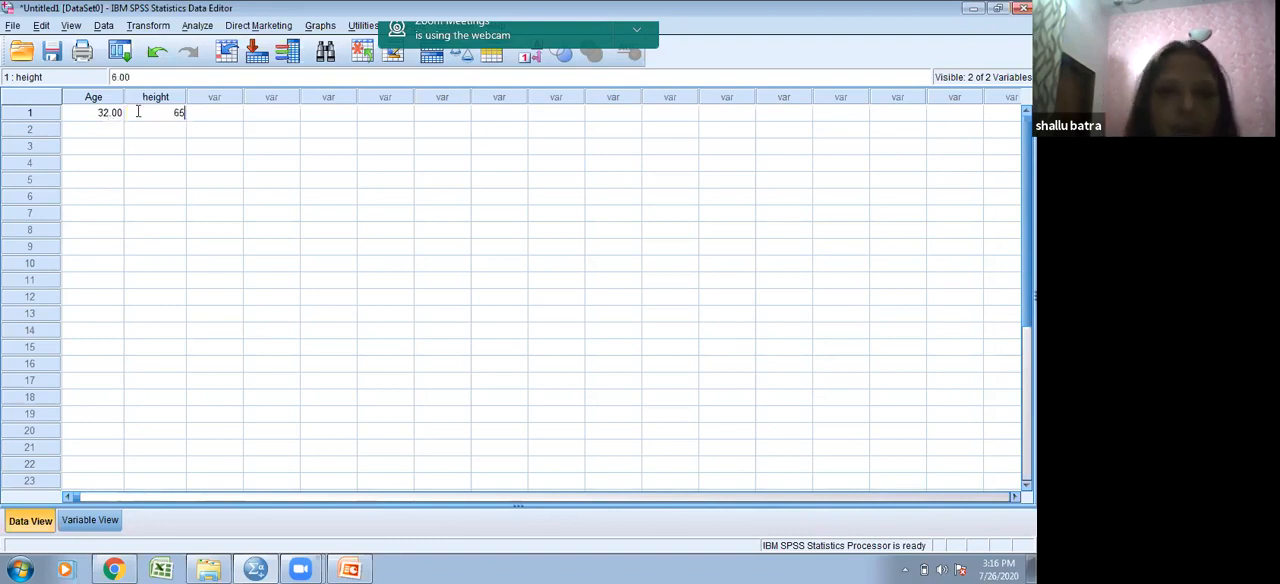
# - Enter the second case with Age 31 and height 62
pyautogui.click(107, 134)
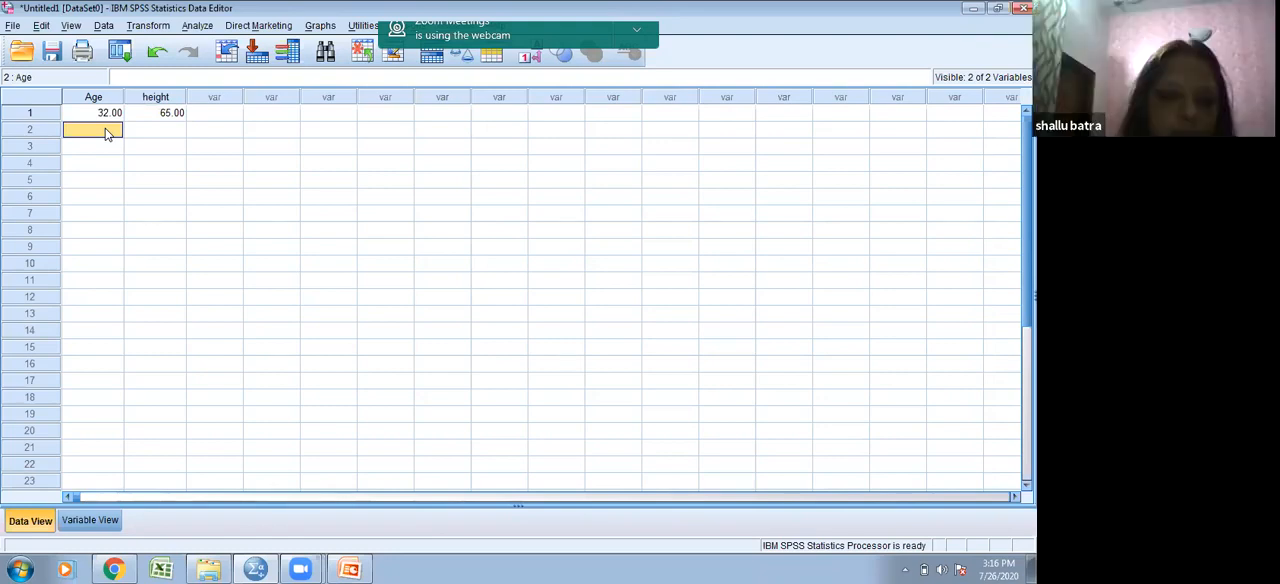
pyautogui.write('31')
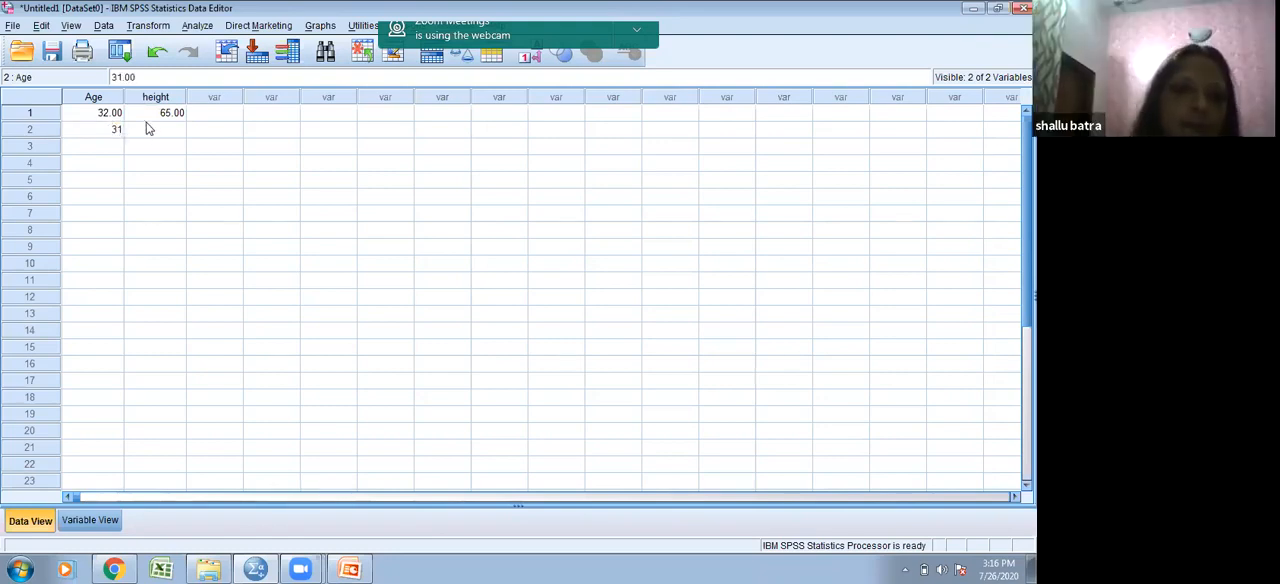
pyautogui.click(151, 118)
pyautogui.click(153, 134)
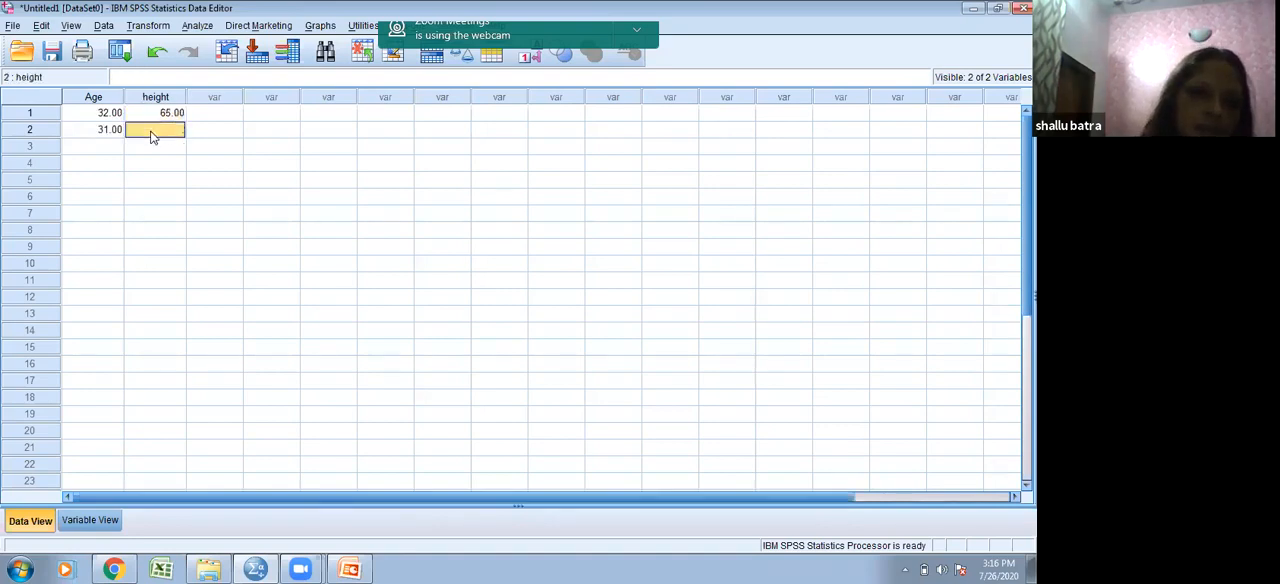
pyautogui.write('62')
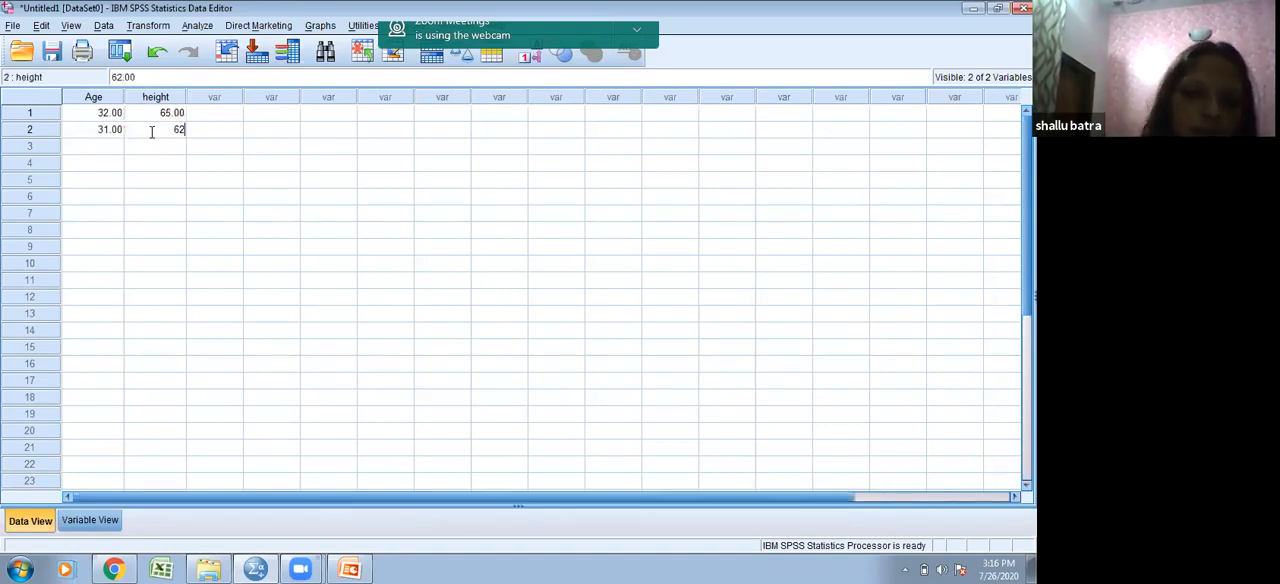
# - Enter the third case with Age 56 and height 65
pyautogui.click(109, 146)
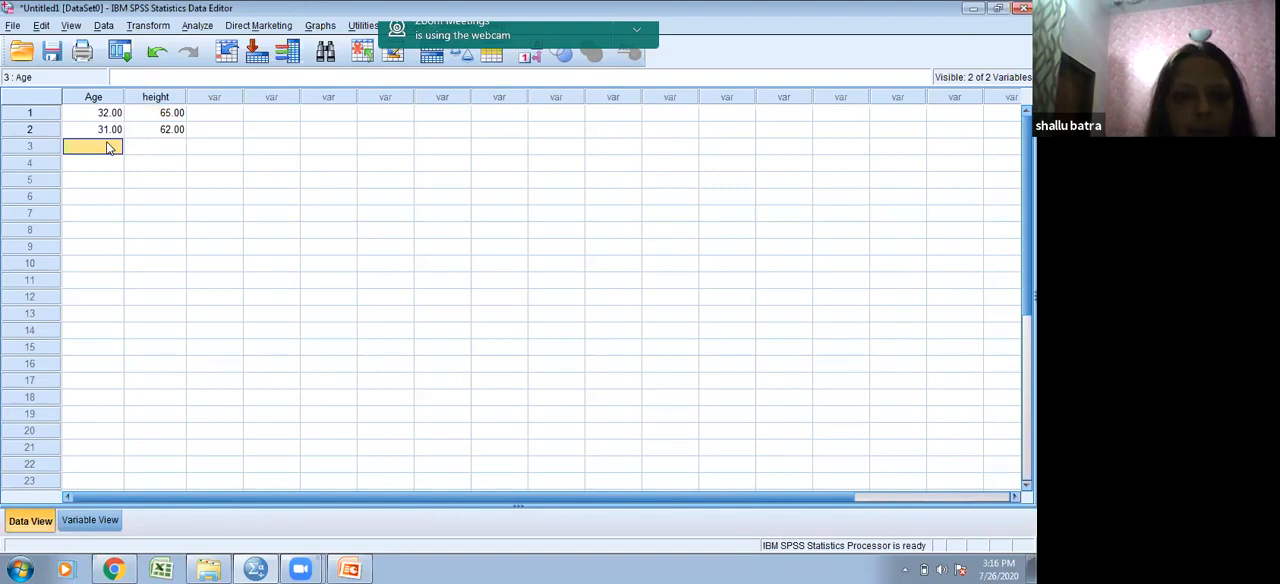
pyautogui.write('30')
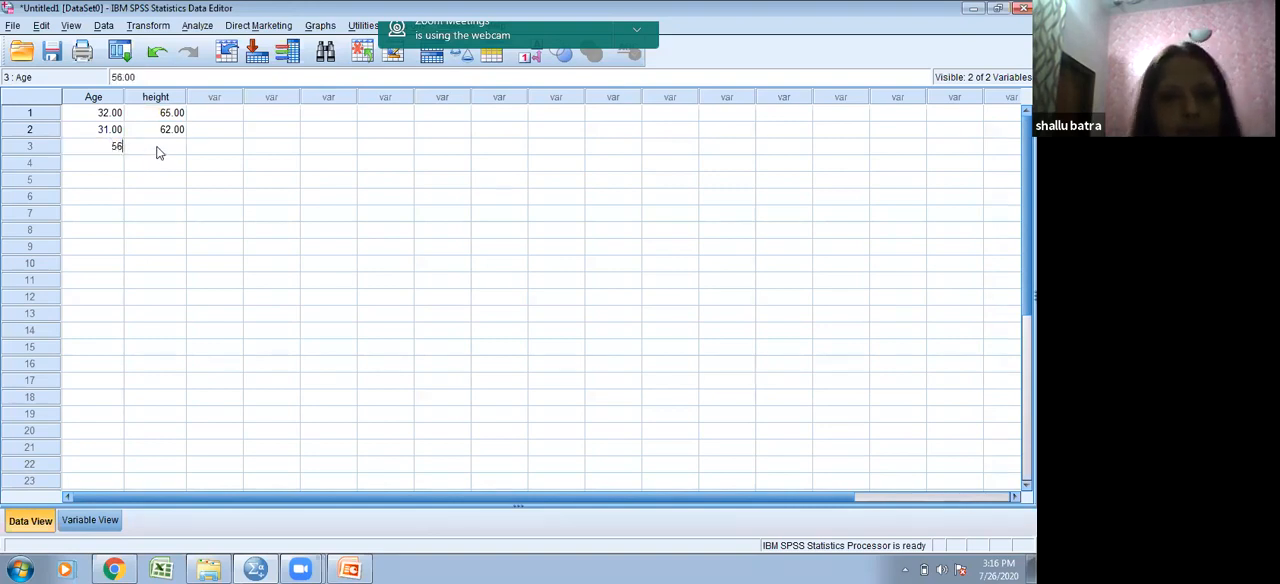
pyautogui.click(158, 150)
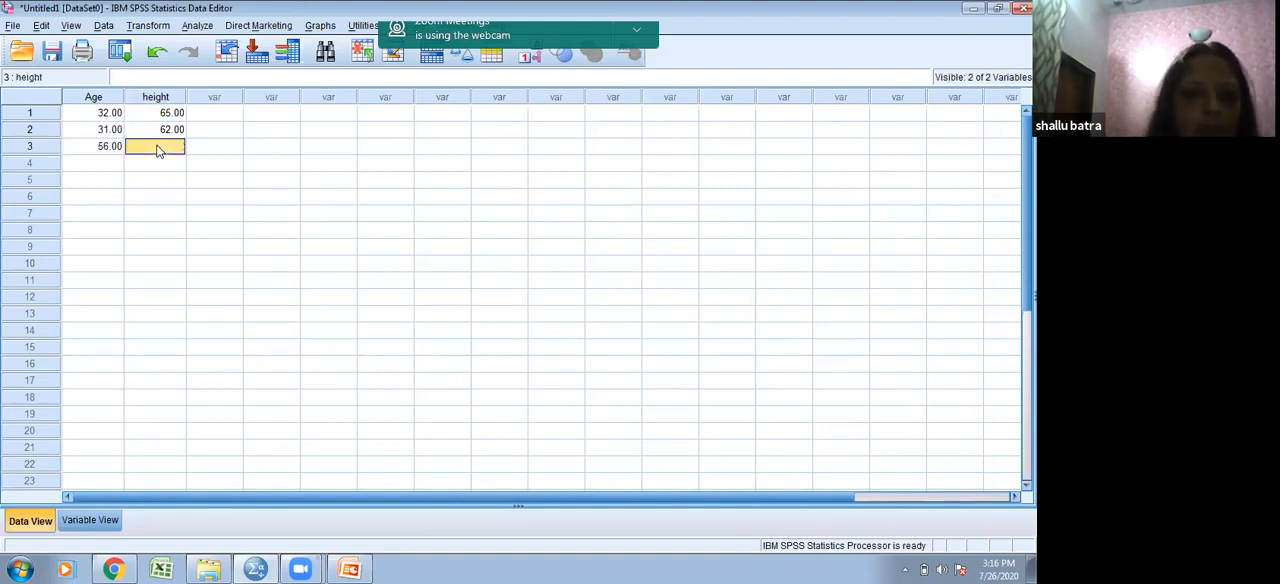
pyautogui.write('65')
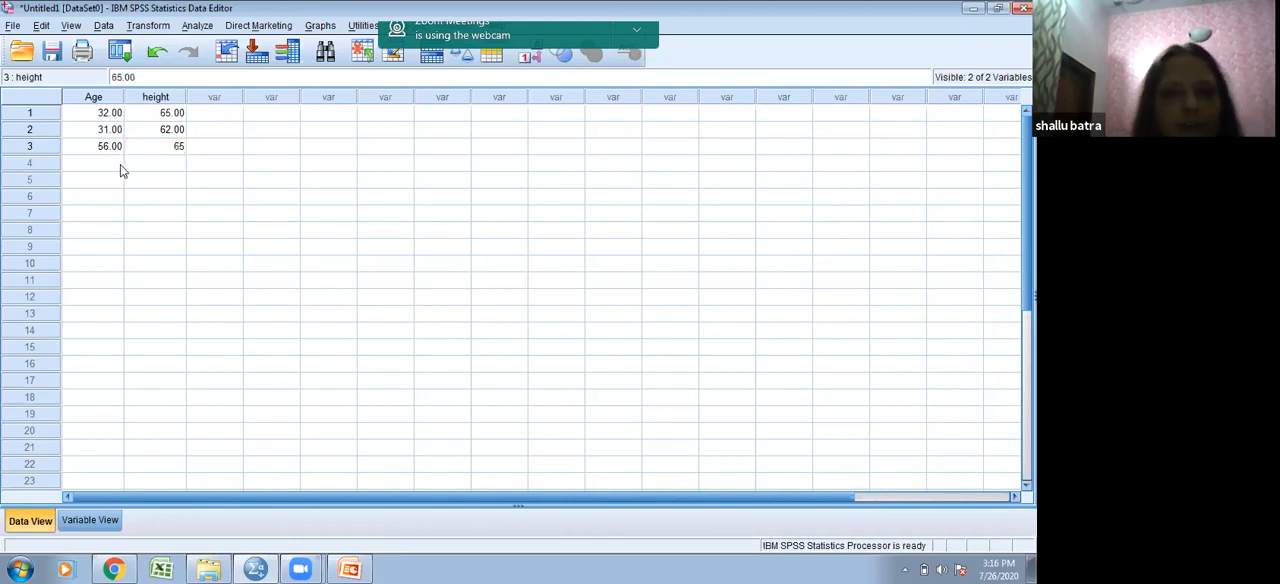
# - Enter the fourth case with Age 55 and height 54
pyautogui.click(118, 165)
pyautogui.write('55')
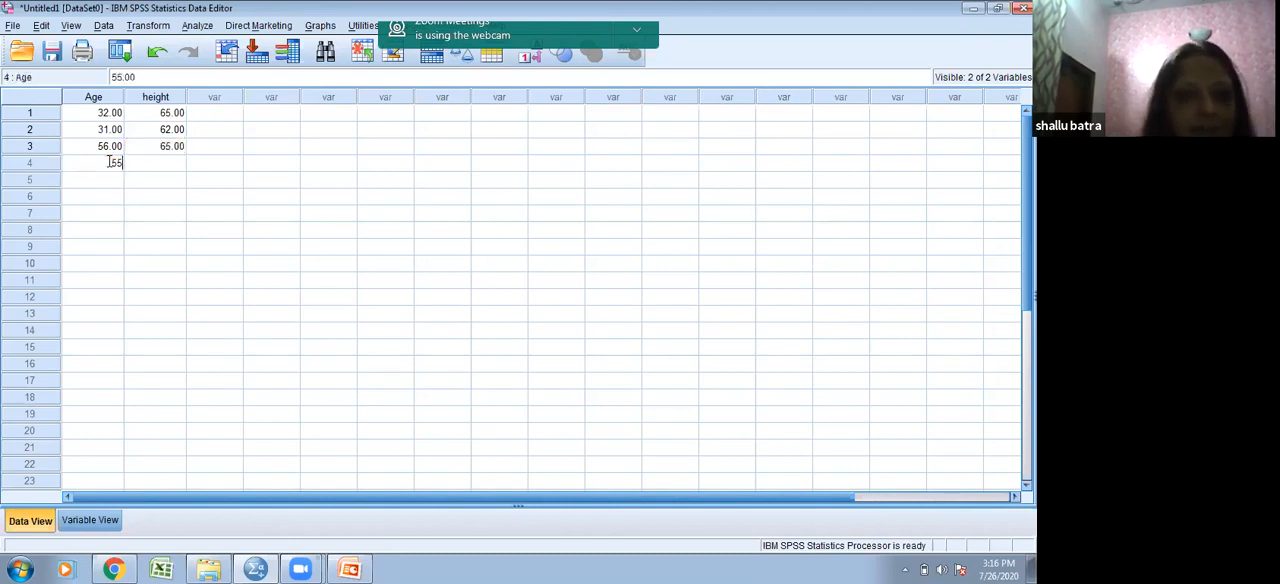
pyautogui.click(155, 165)
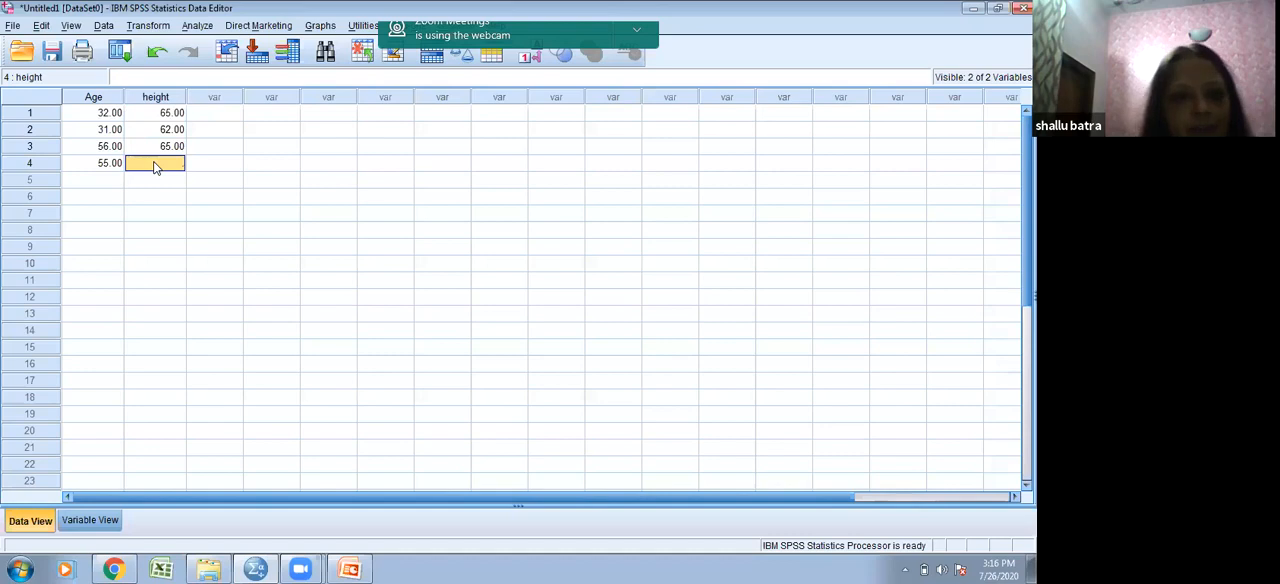
pyautogui.write('54')
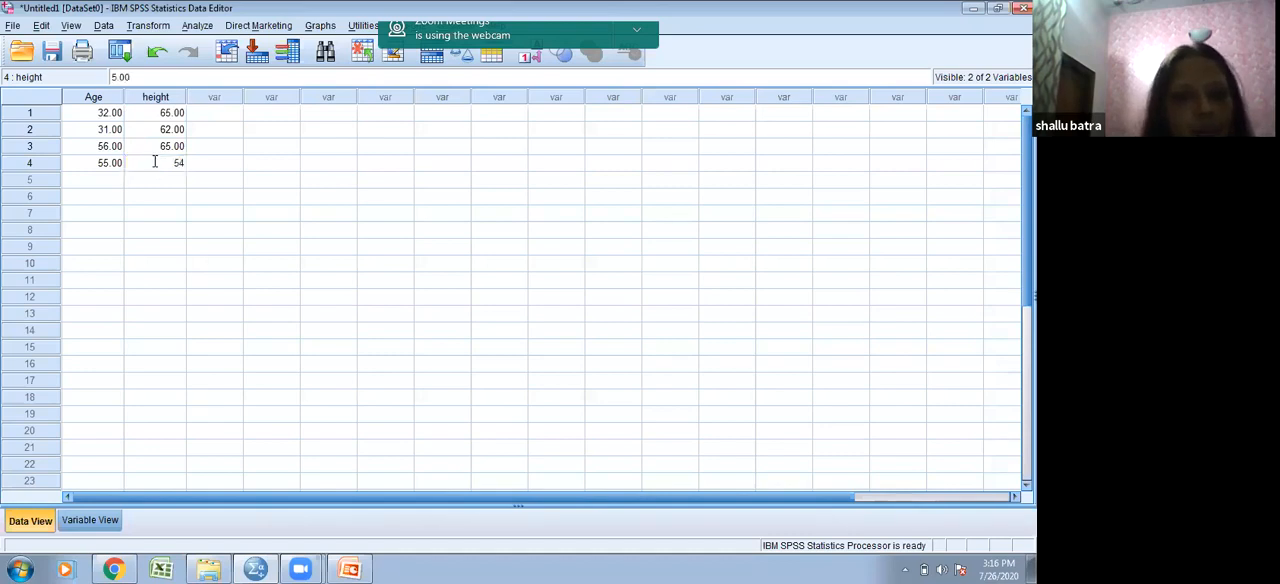
pyautogui.press('BackSpace')
pyautogui.press('BackSpace')
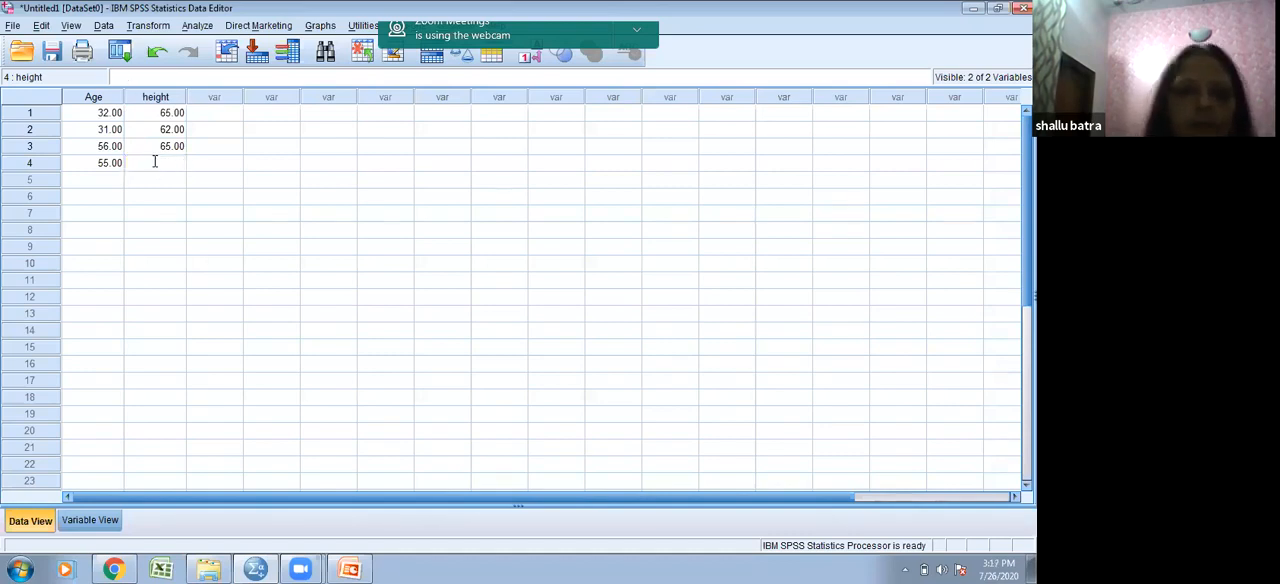
pyautogui.write('54')
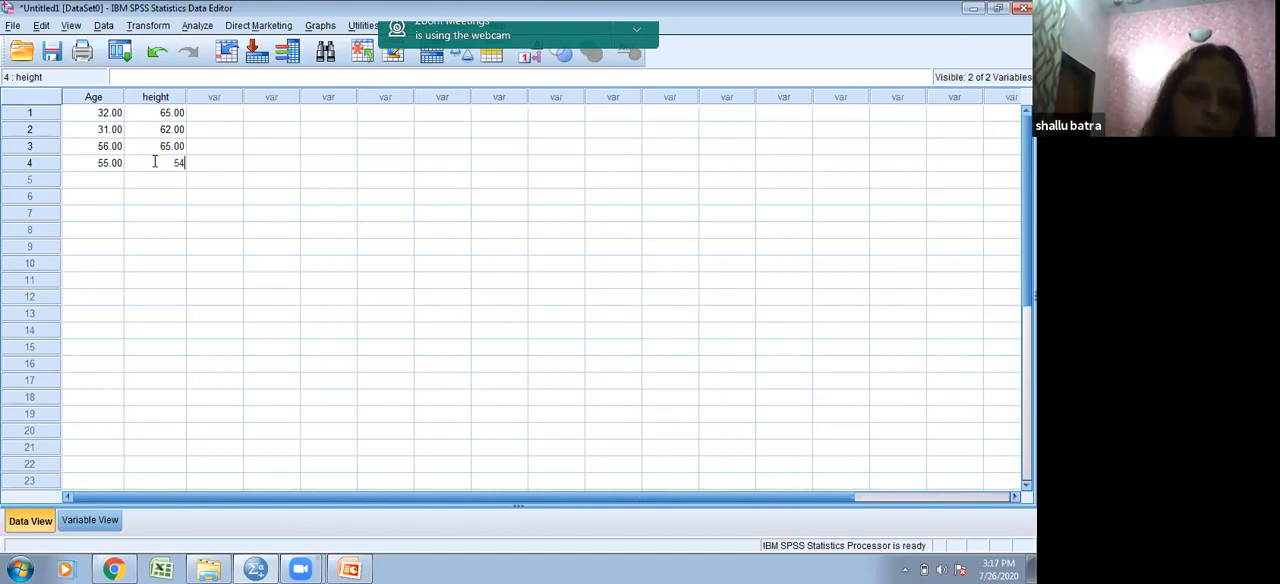
# - Enter the fifth case with Age 42 and height 59
pyautogui.click(106, 185)
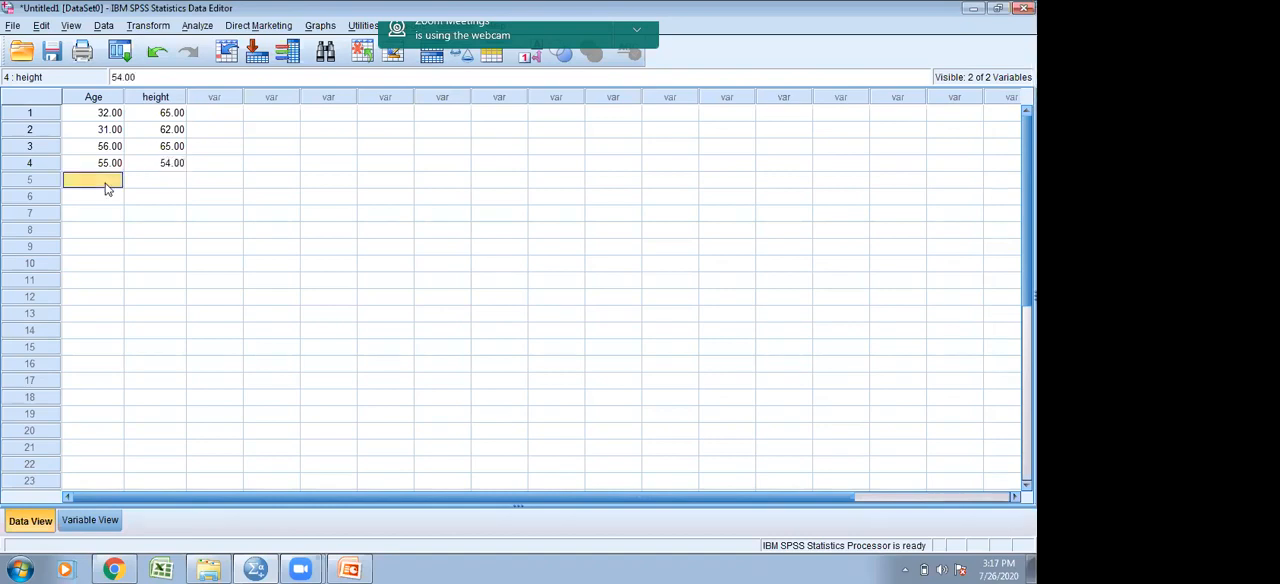
pyautogui.write('42')
pyautogui.click(174, 183)
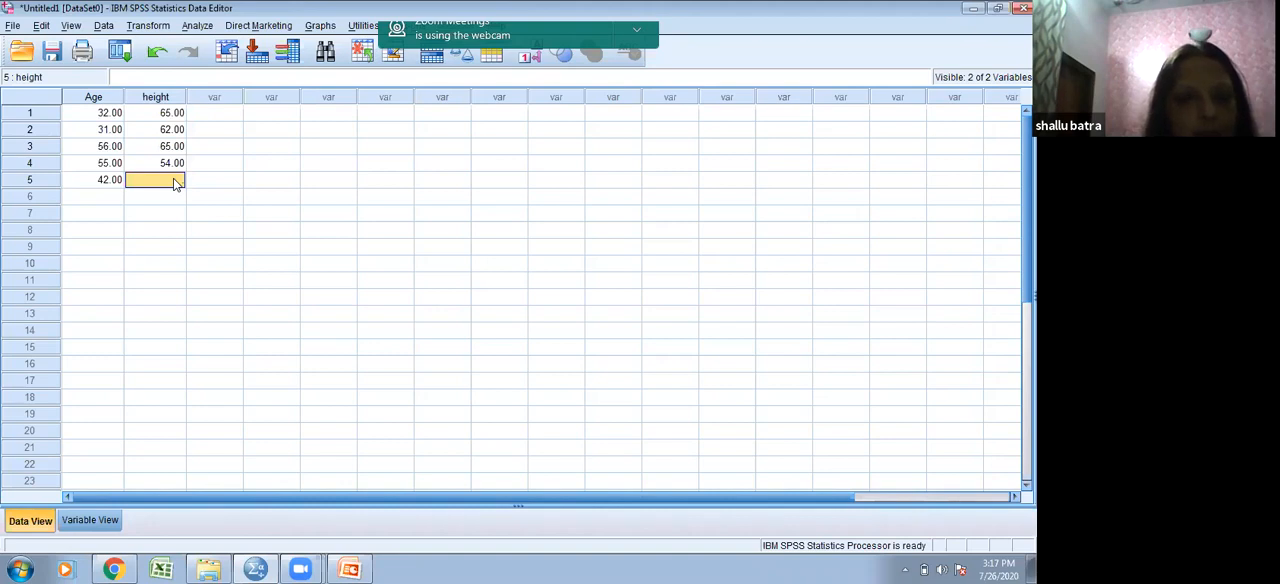
pyautogui.write('59')
# - Enter the sixth case with Age 54 and height 62
pyautogui.click(110, 199)
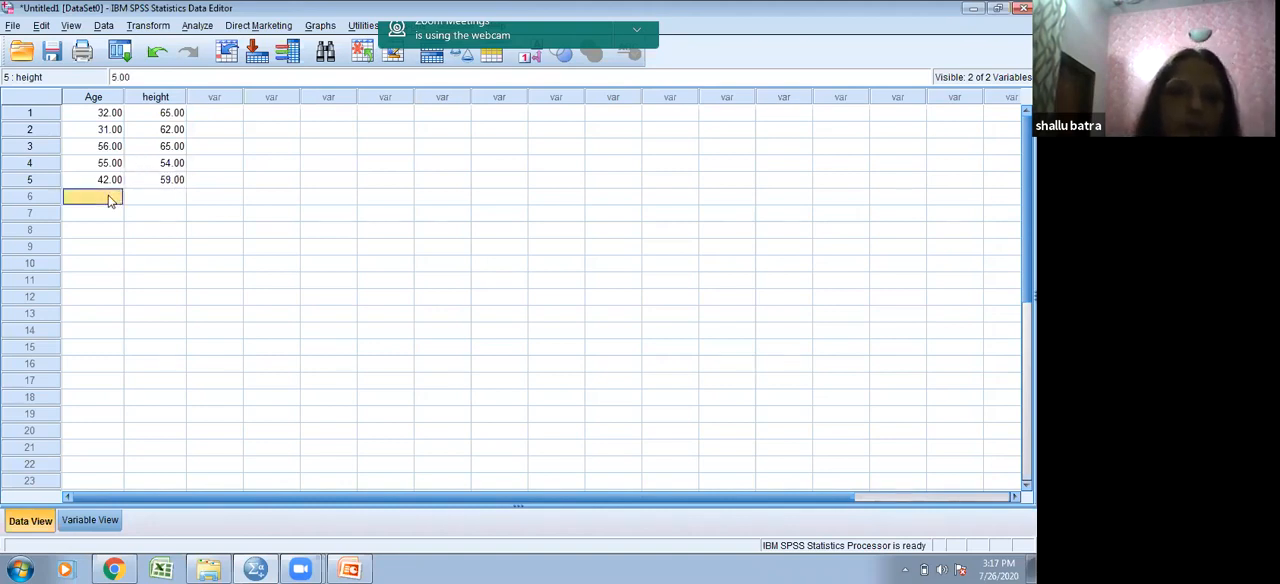
pyautogui.write('54')
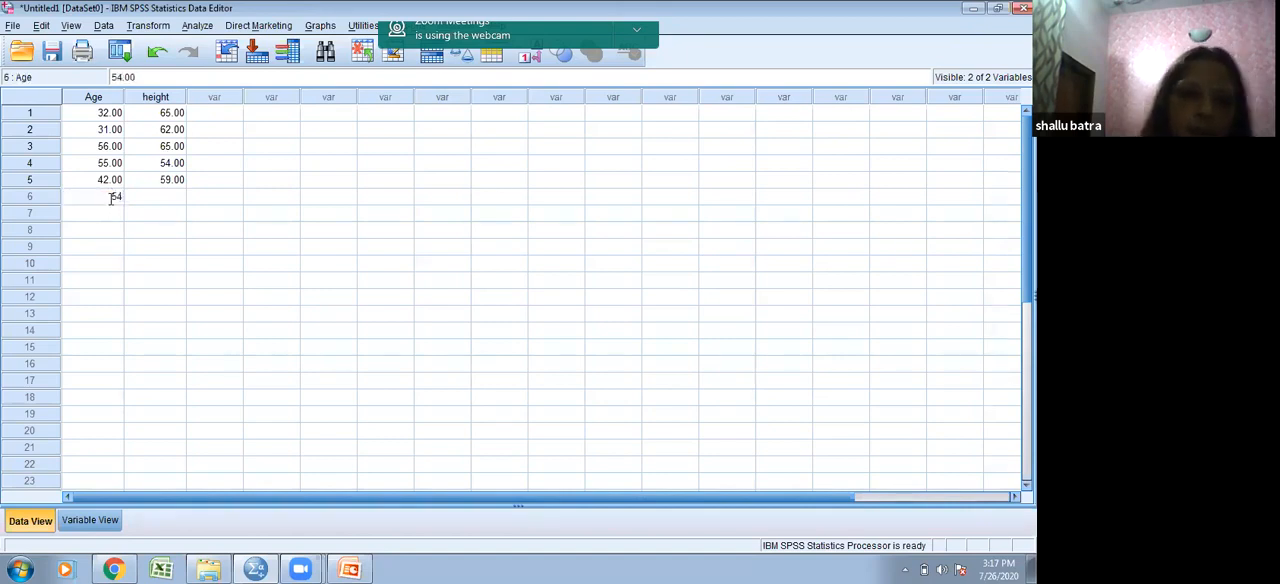
pyautogui.click(172, 199)
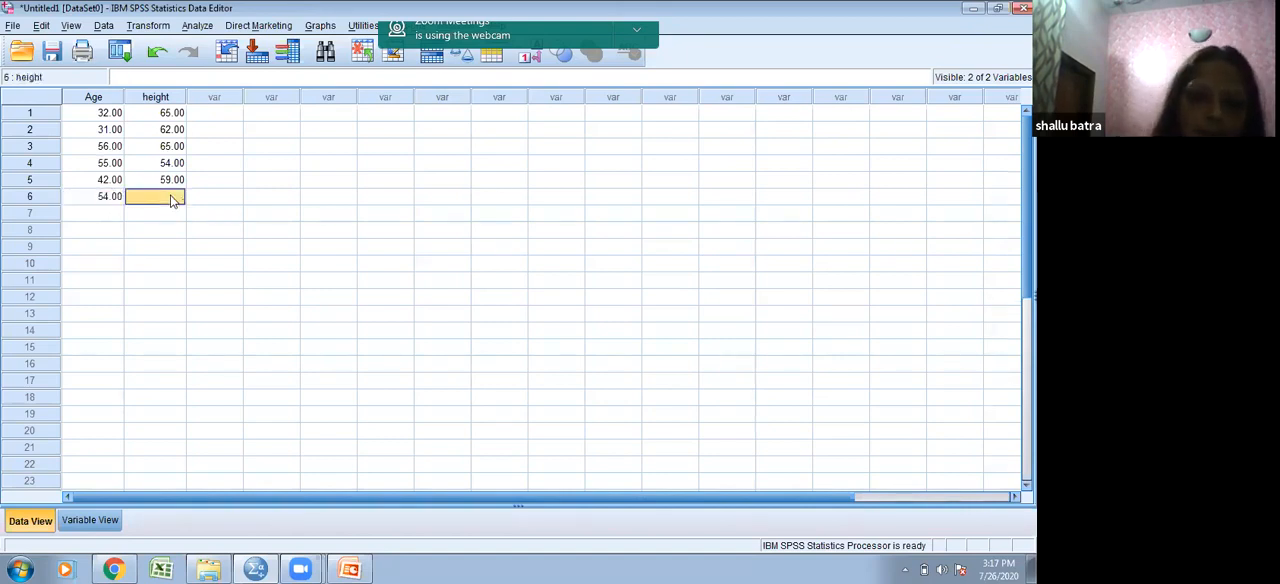
pyautogui.write('62')
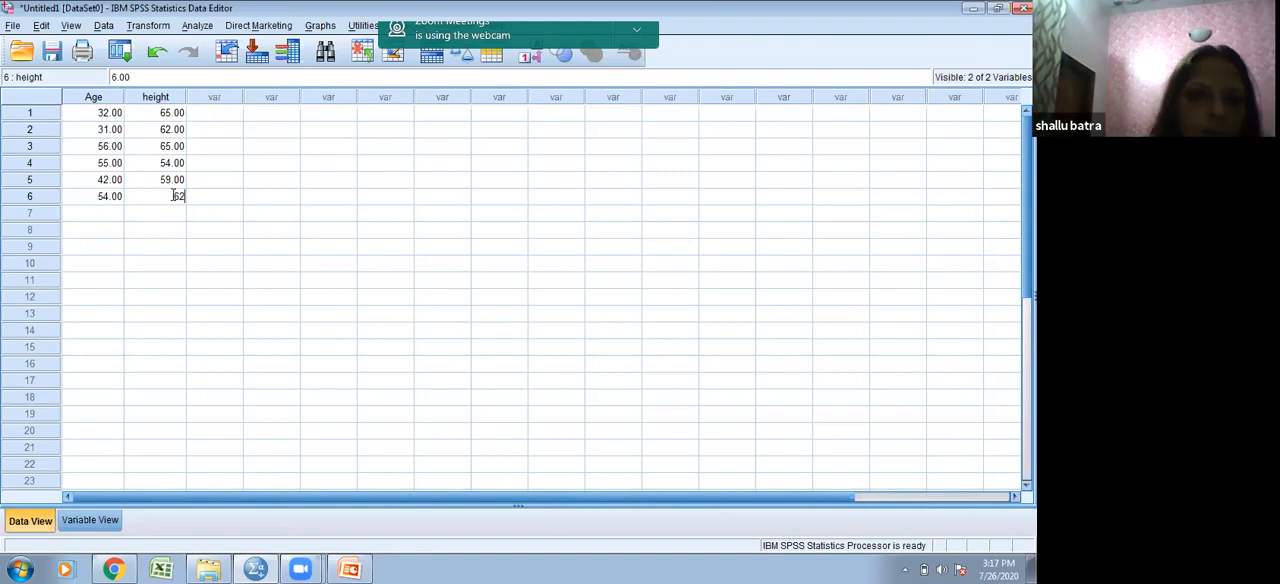
# - Enter the seventh case with Age 61 and height 68
pyautogui.click(110, 214)
pyautogui.write('61')
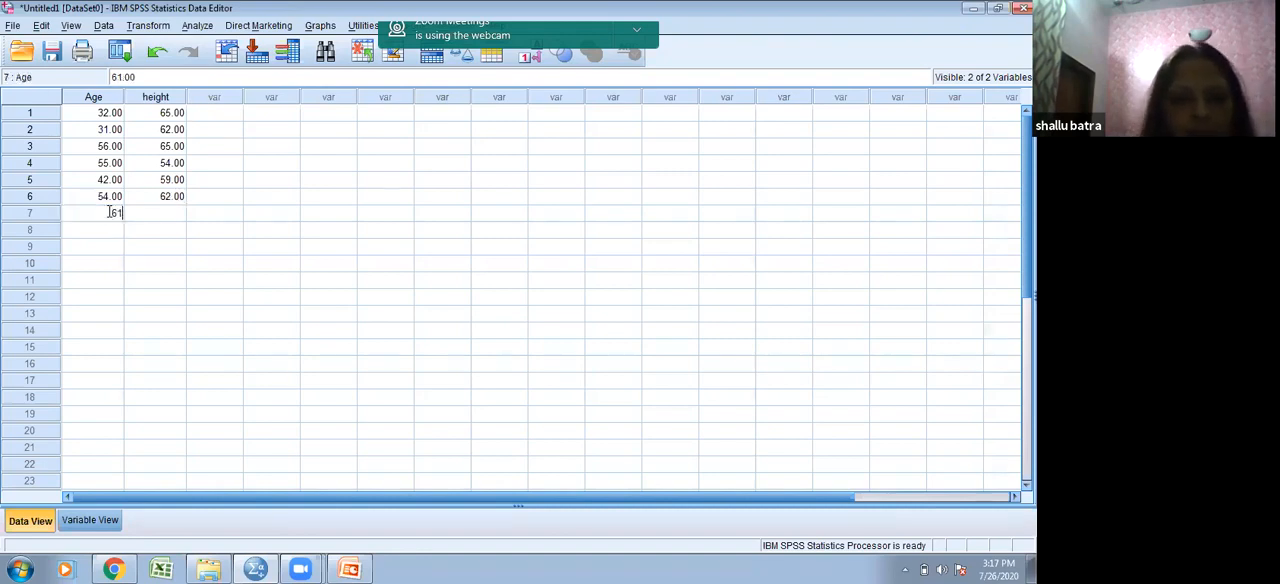
pyautogui.click(153, 215)
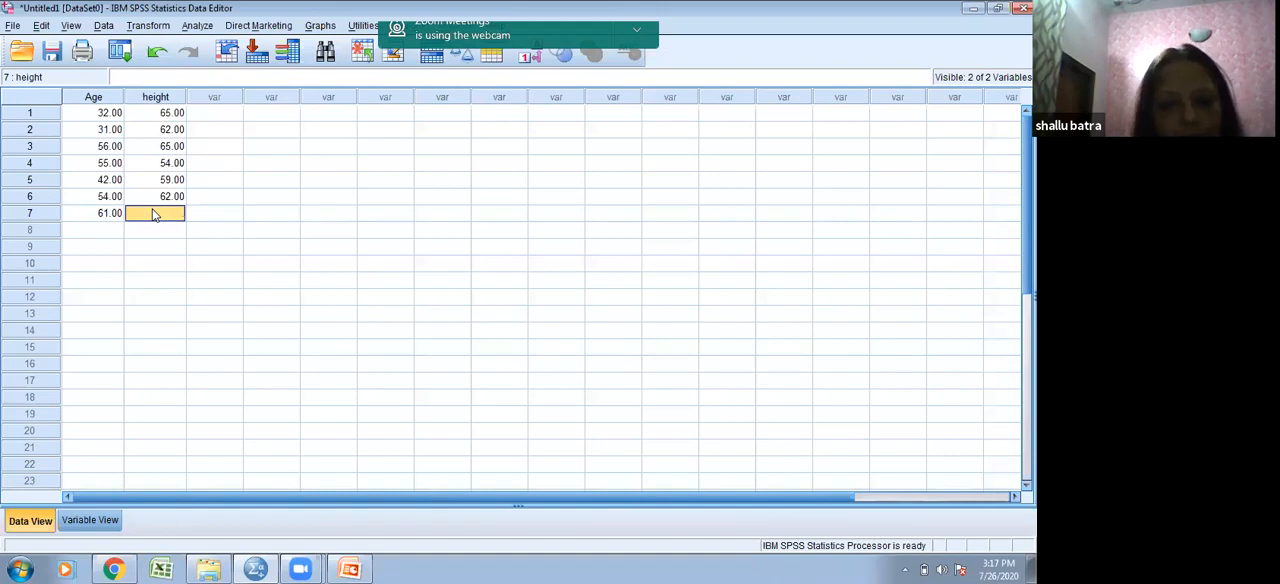
pyautogui.write('68')
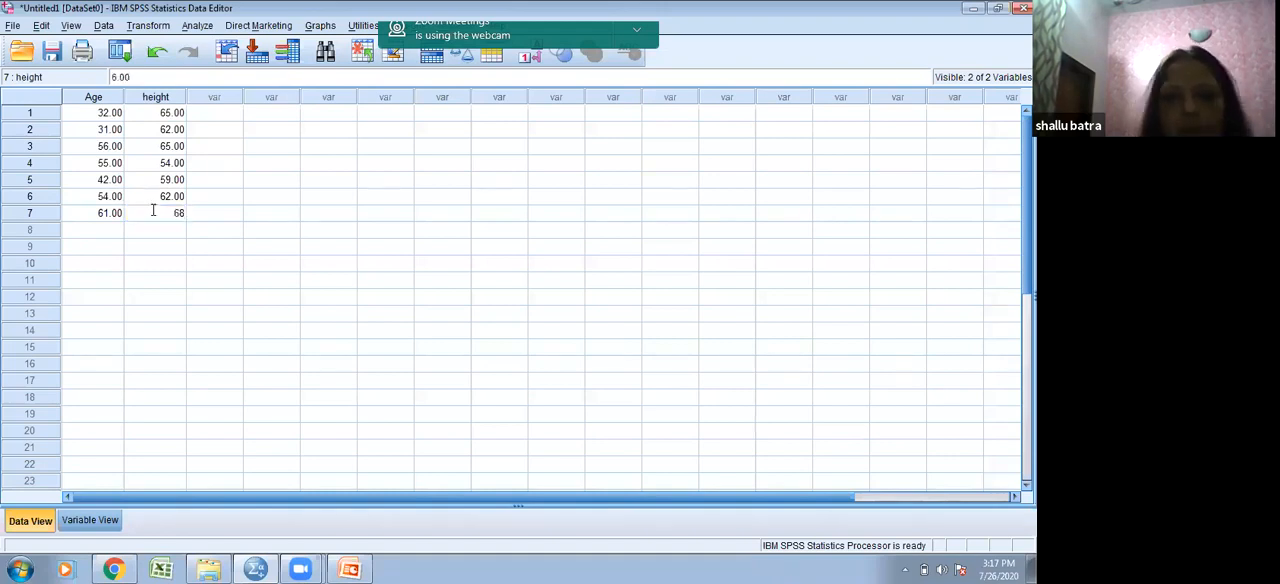
# - Enter the eighth case with Age 31 and height 64
pyautogui.click(98, 237)
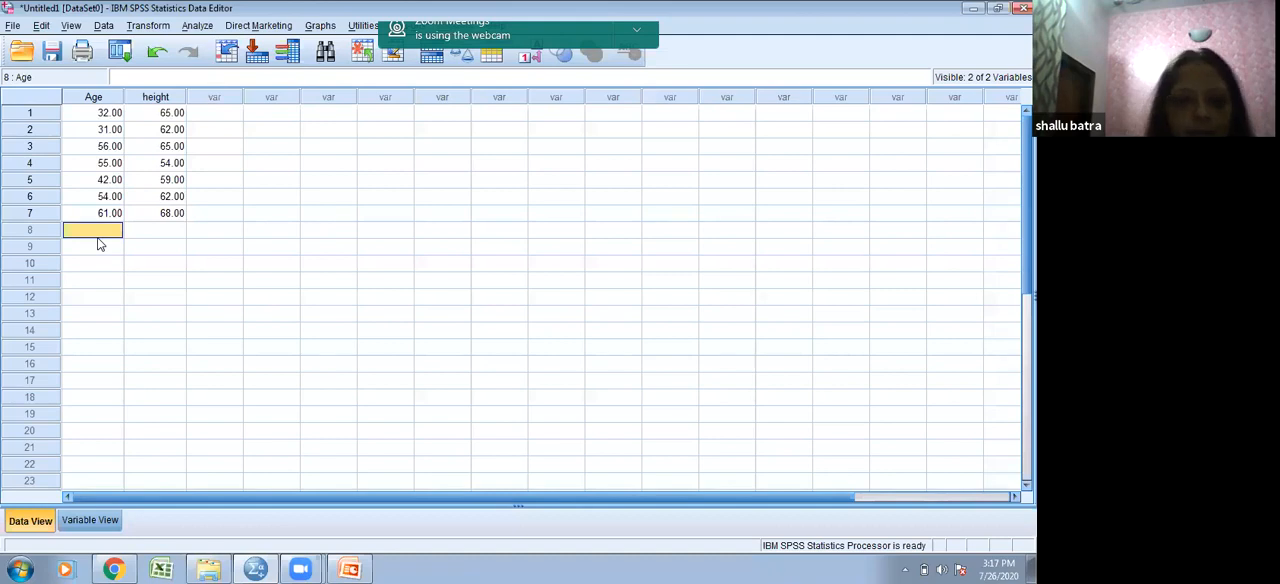
pyautogui.write('3')
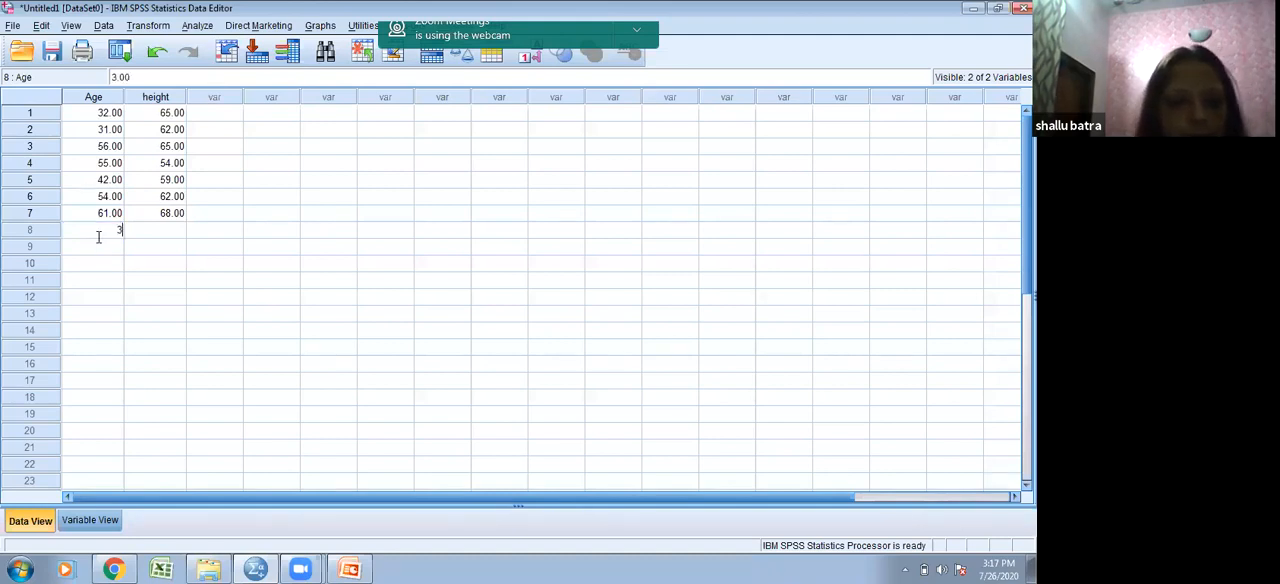
pyautogui.write('1')
pyautogui.click(155, 235)
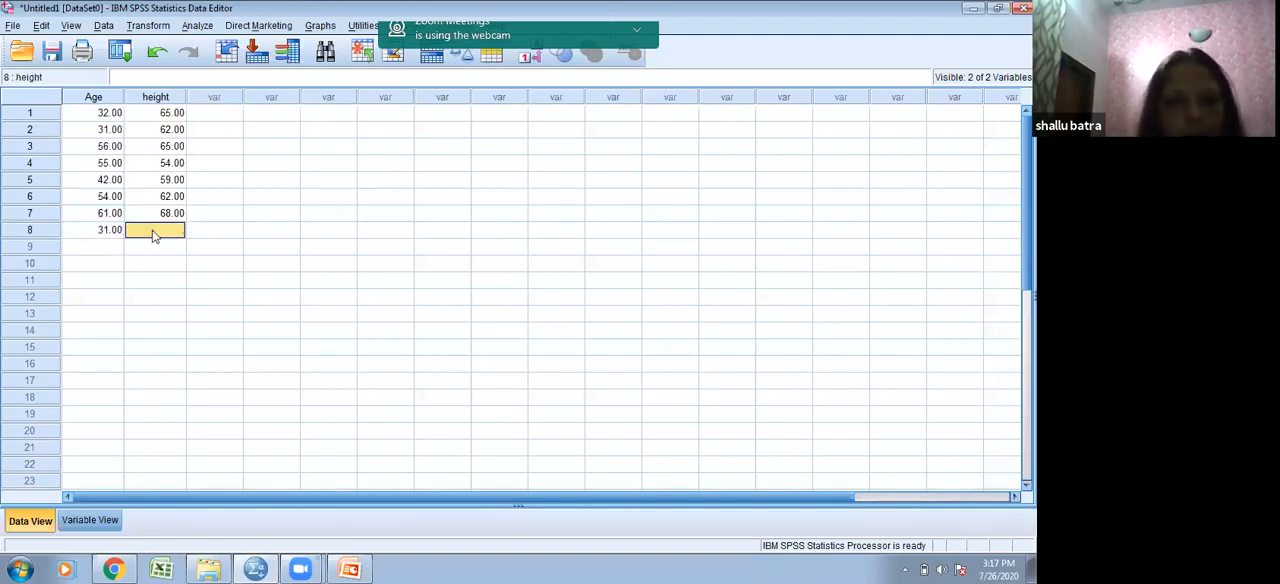
pyautogui.write('64')
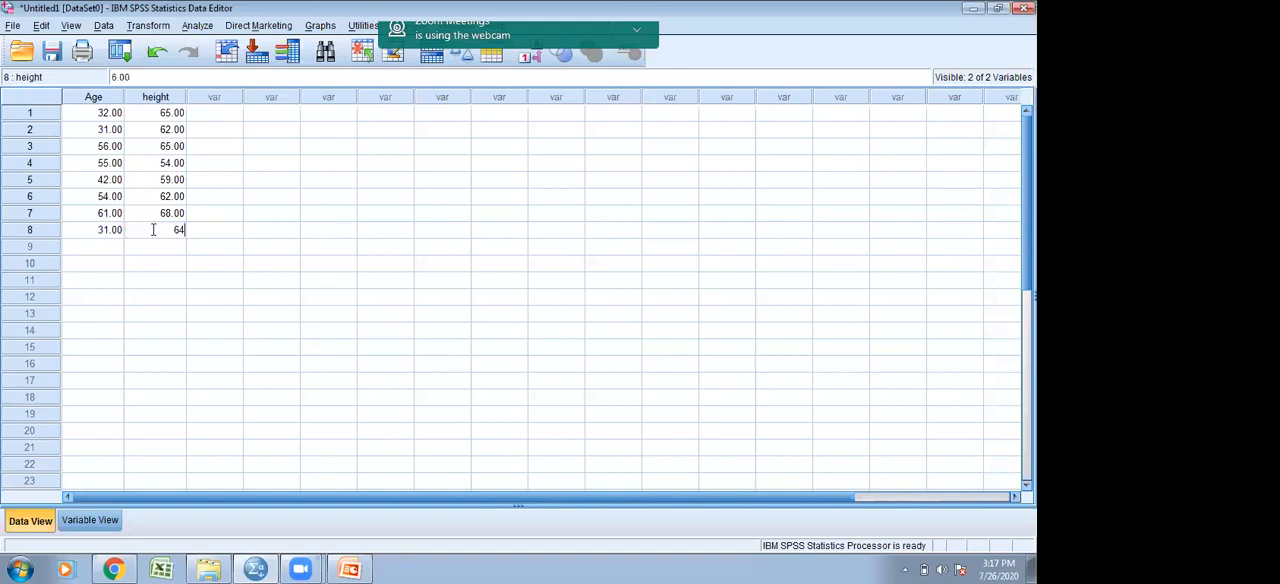
# - Enter the ninth case with Age 28 and height 67
pyautogui.click(120, 247)
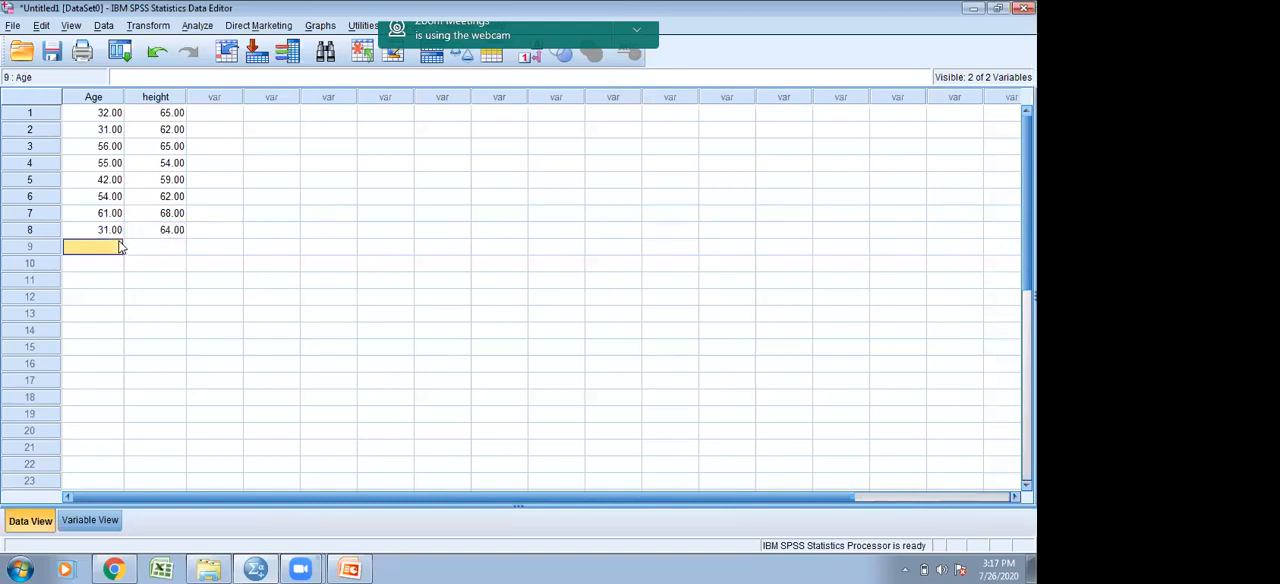
pyautogui.write('2')
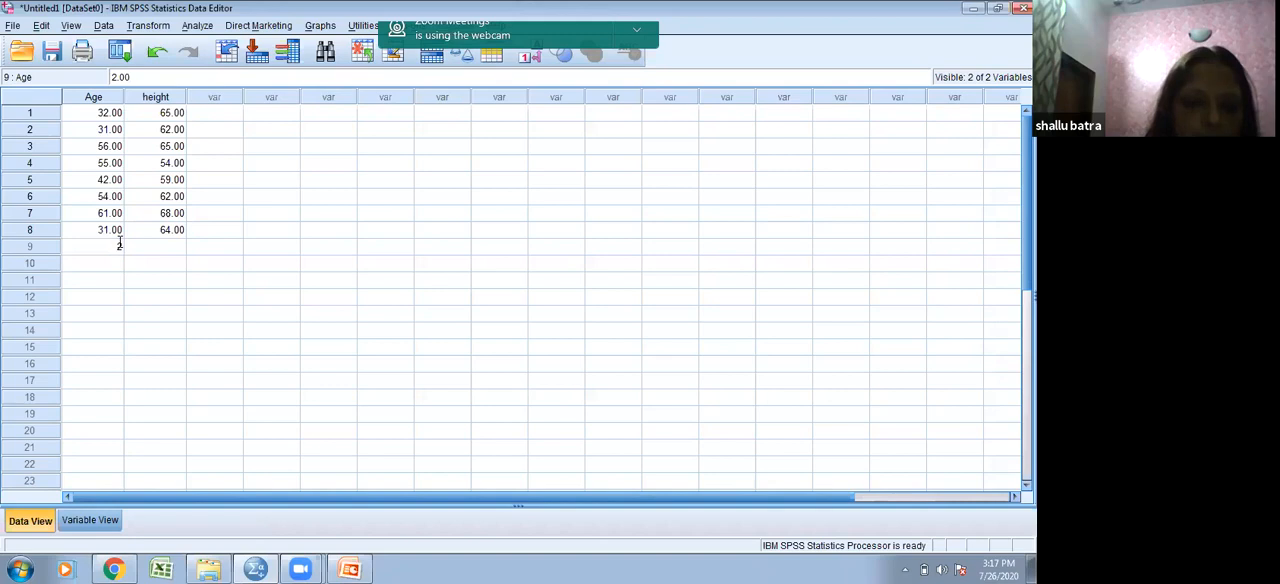
pyautogui.write('8')
pyautogui.click(145, 247)
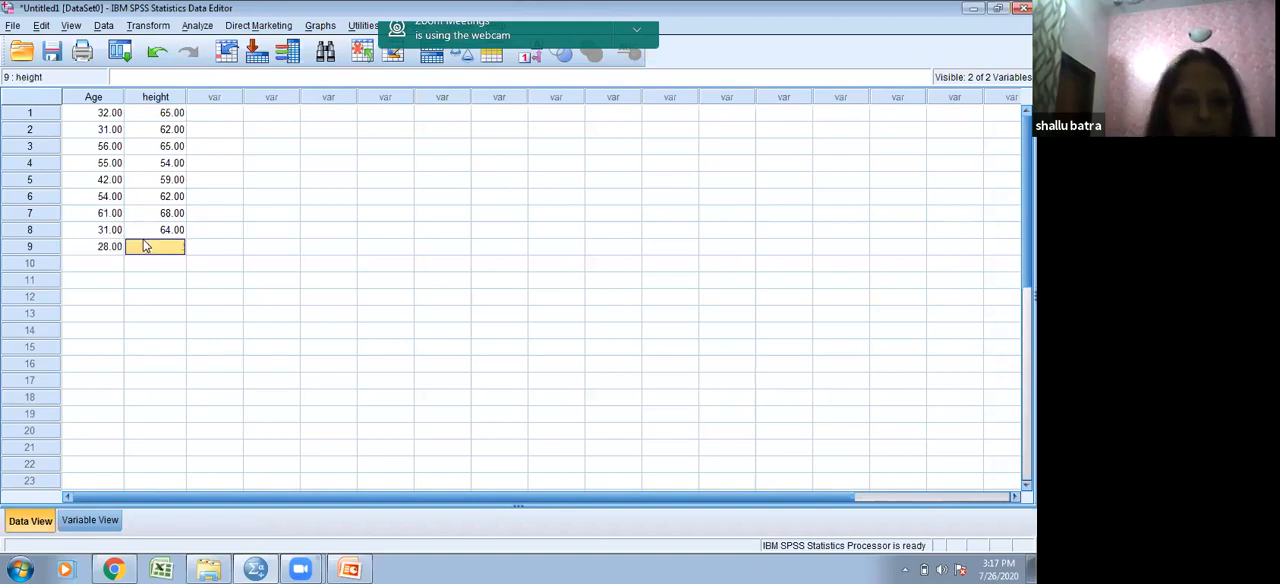
pyautogui.write('67')
# - Enter the tenth case with Age 29 and height 54
pyautogui.click(113, 268)
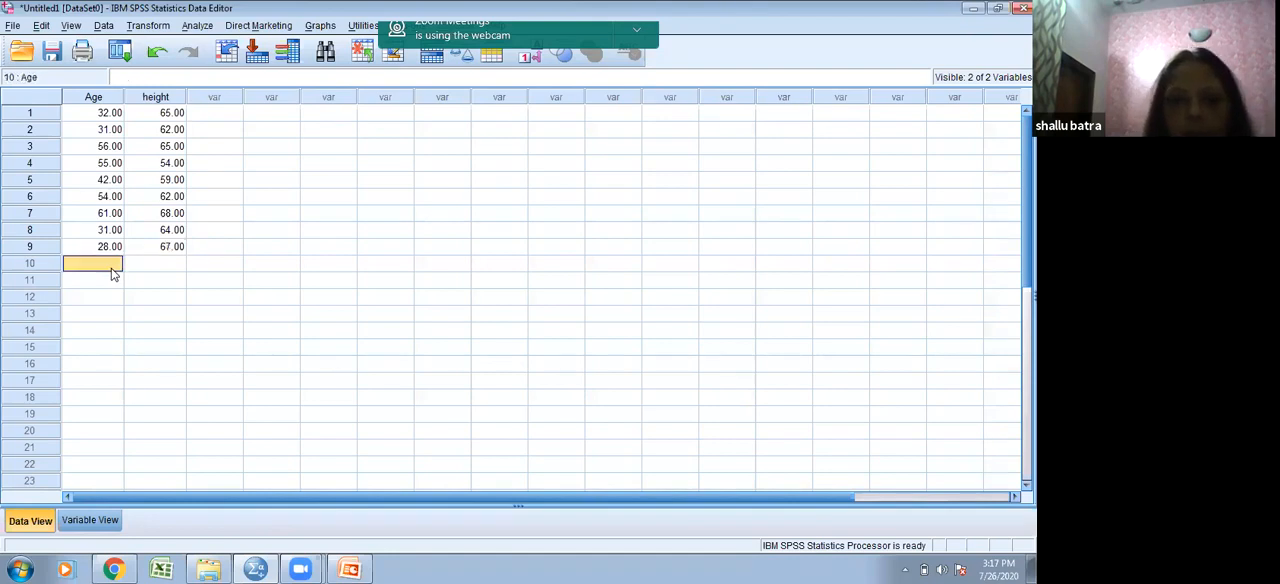
pyautogui.write('29')
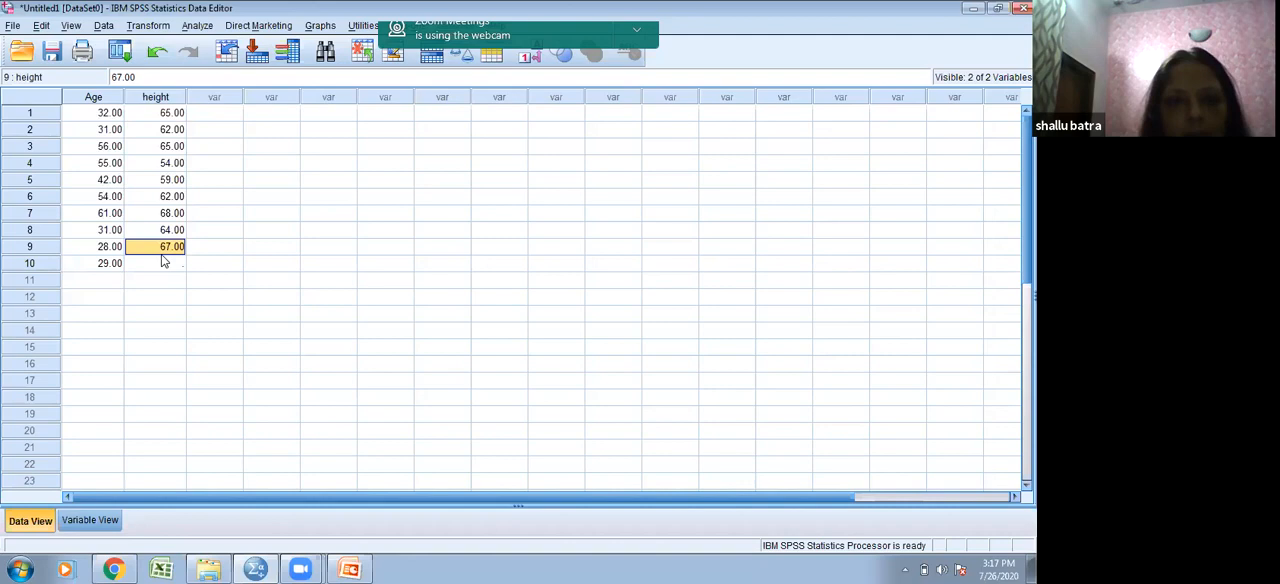
pyautogui.click(161, 262)
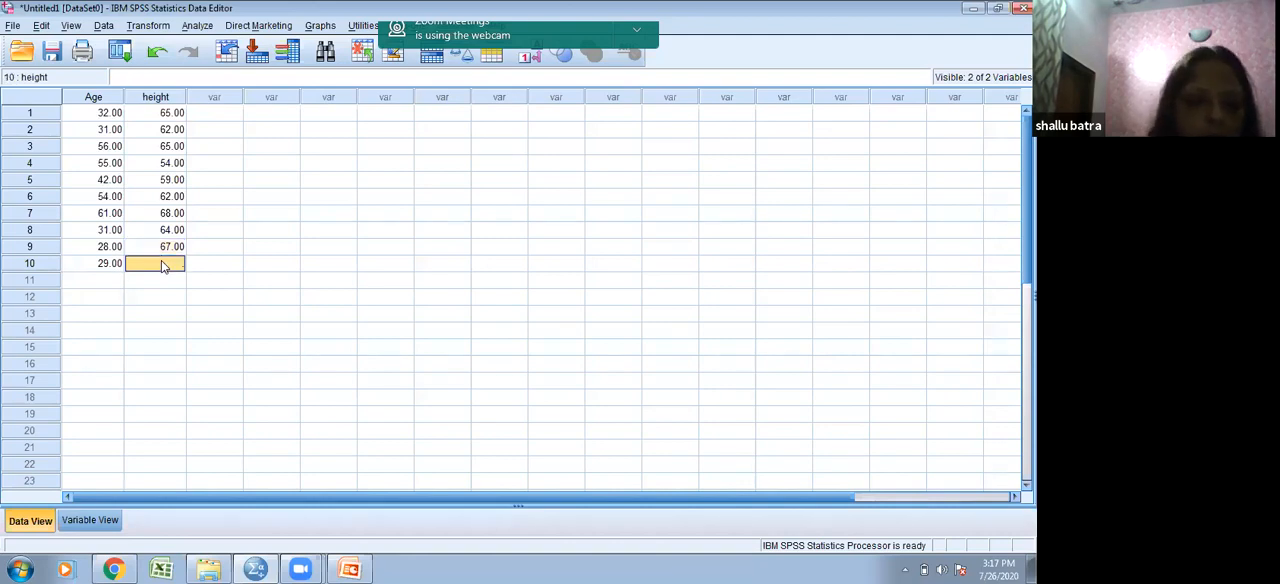
pyautogui.write('54')
pyautogui.click(159, 301)
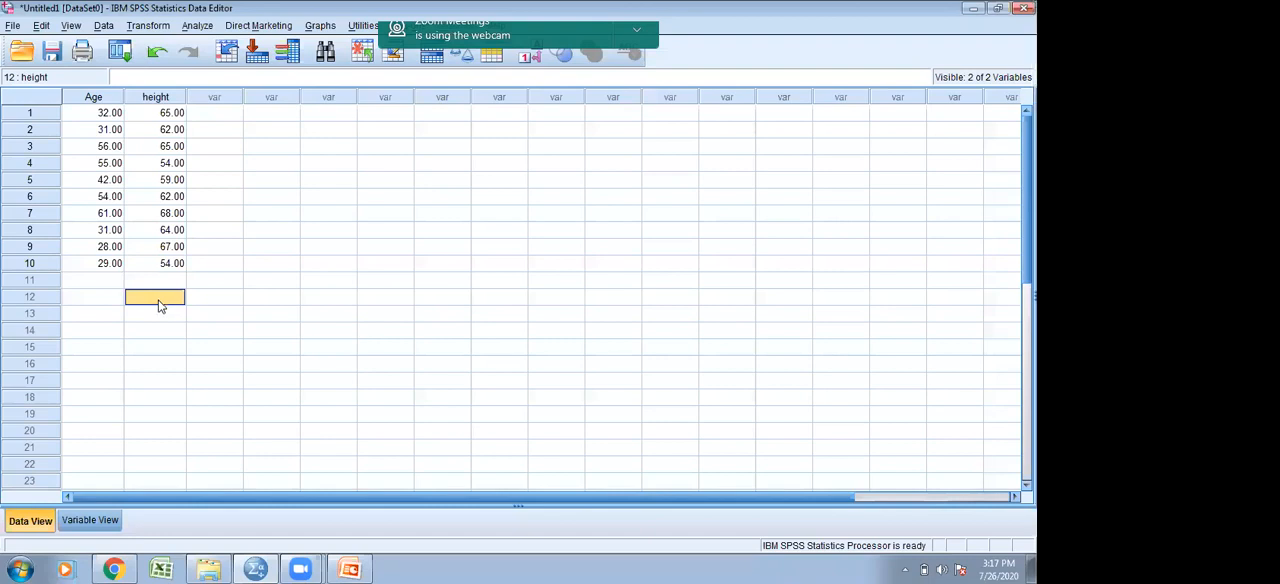
# - Set up a Bivariate Correlations analysis with both Age of participant and Height of participant as its variables
pyautogui.click(208, 26)
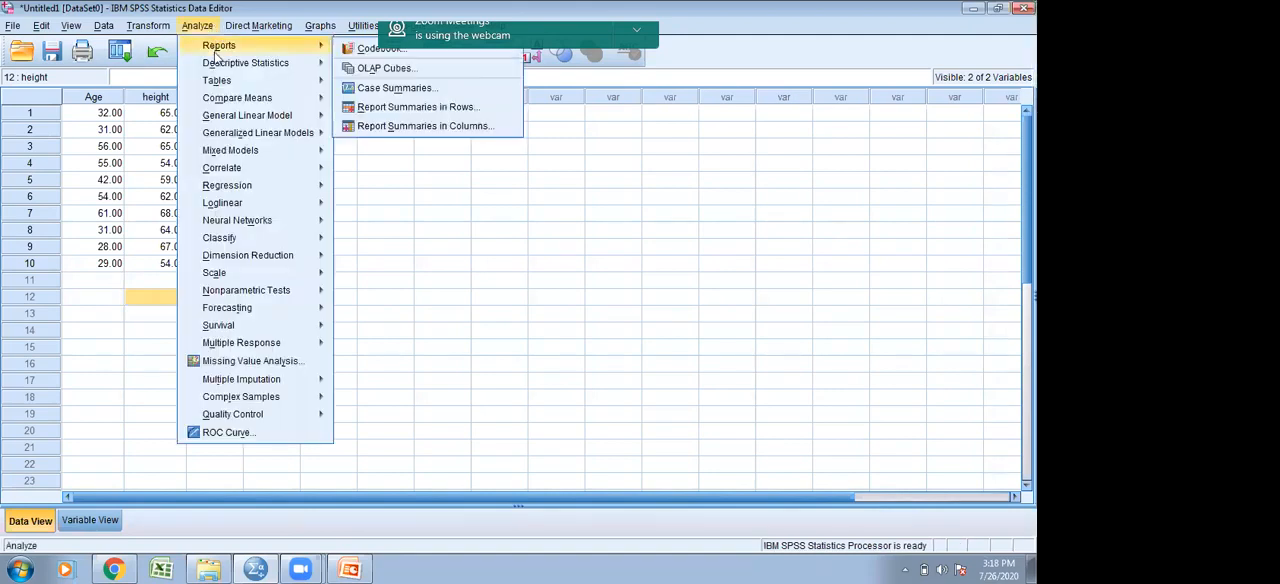
pyautogui.moveTo(222, 60)
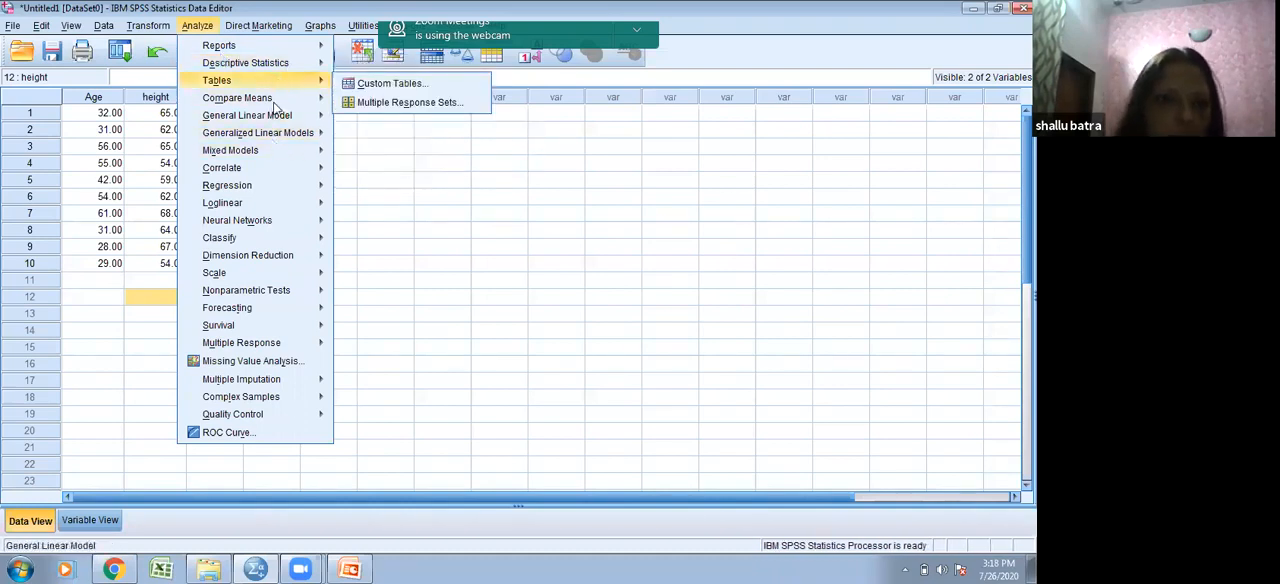
pyautogui.moveTo(272, 169)
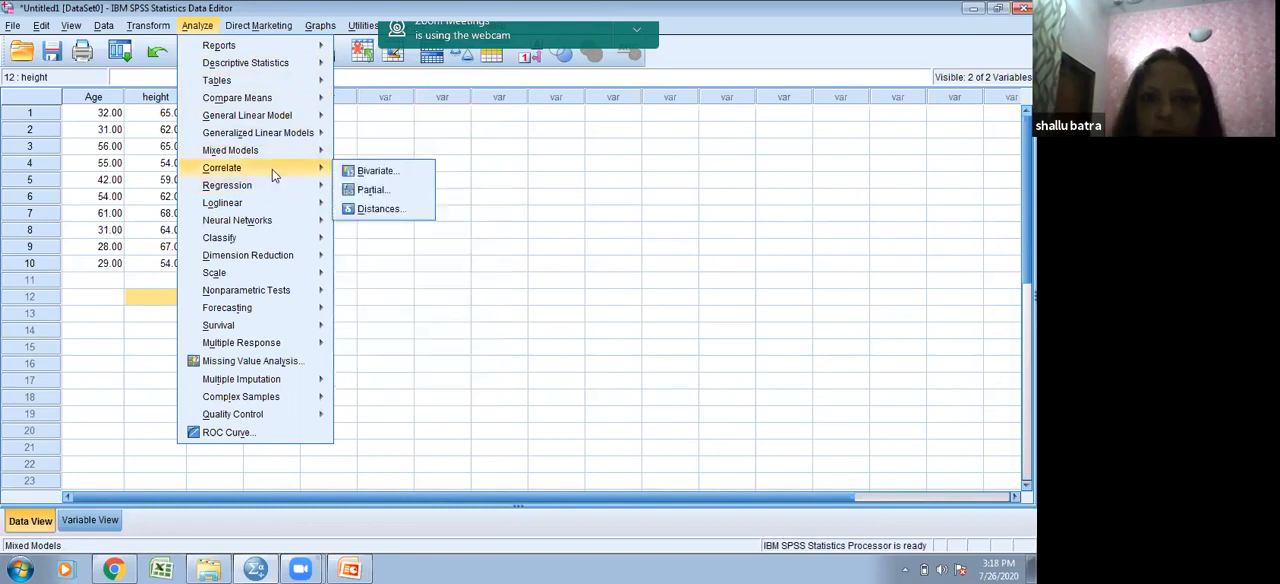
pyautogui.click(353, 177)
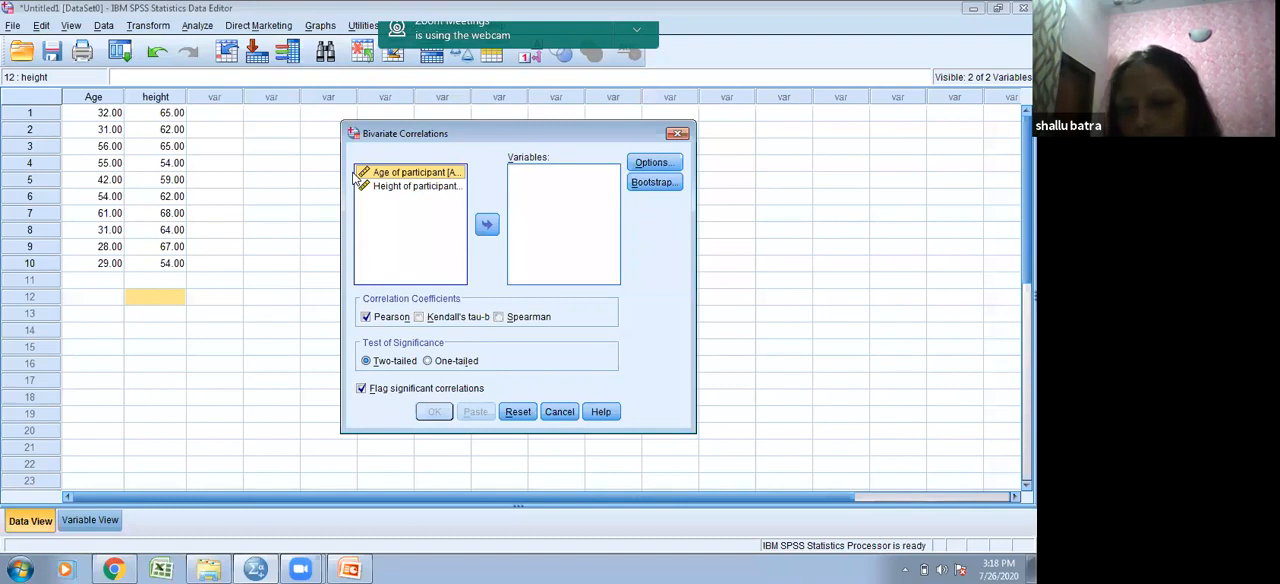
pyautogui.click(487, 224)
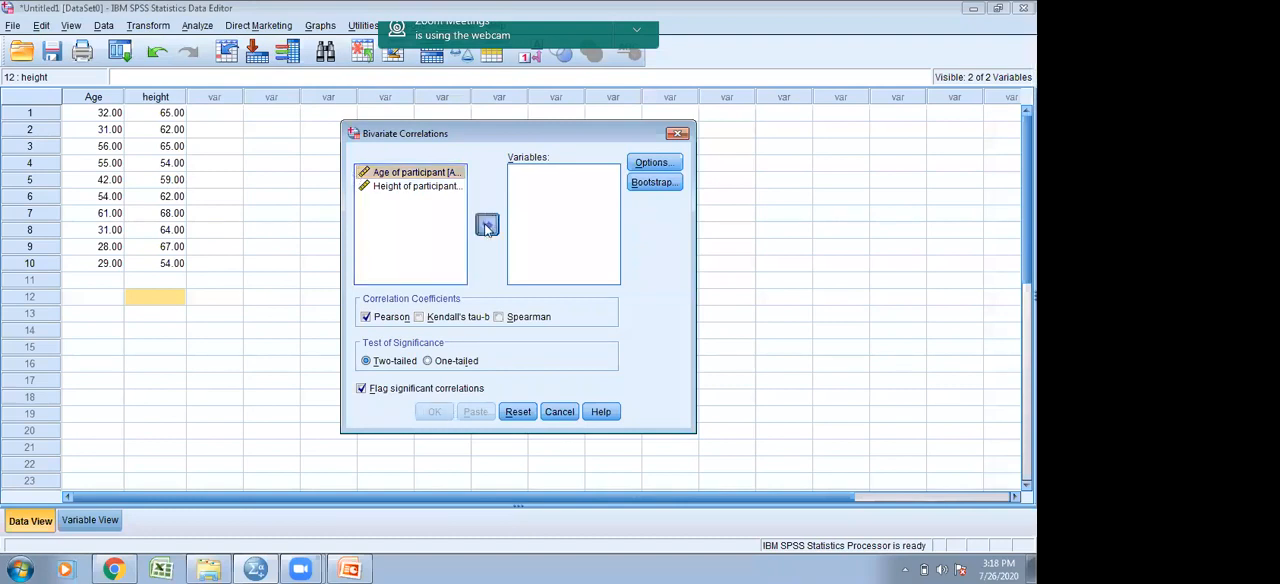
pyautogui.click(453, 172)
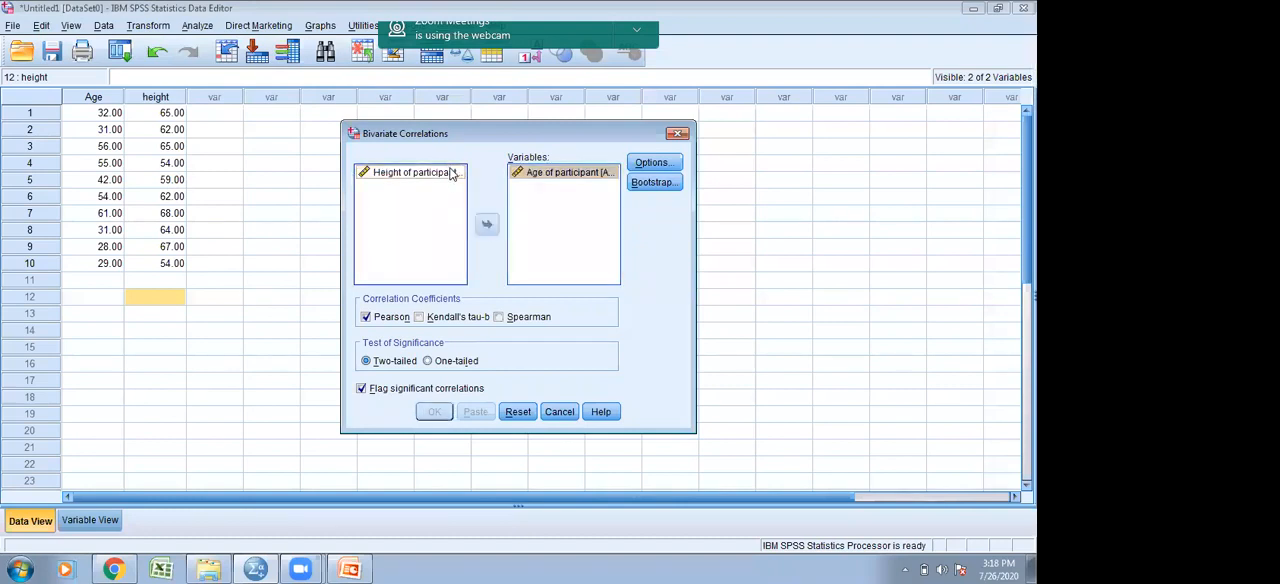
pyautogui.click(487, 226)
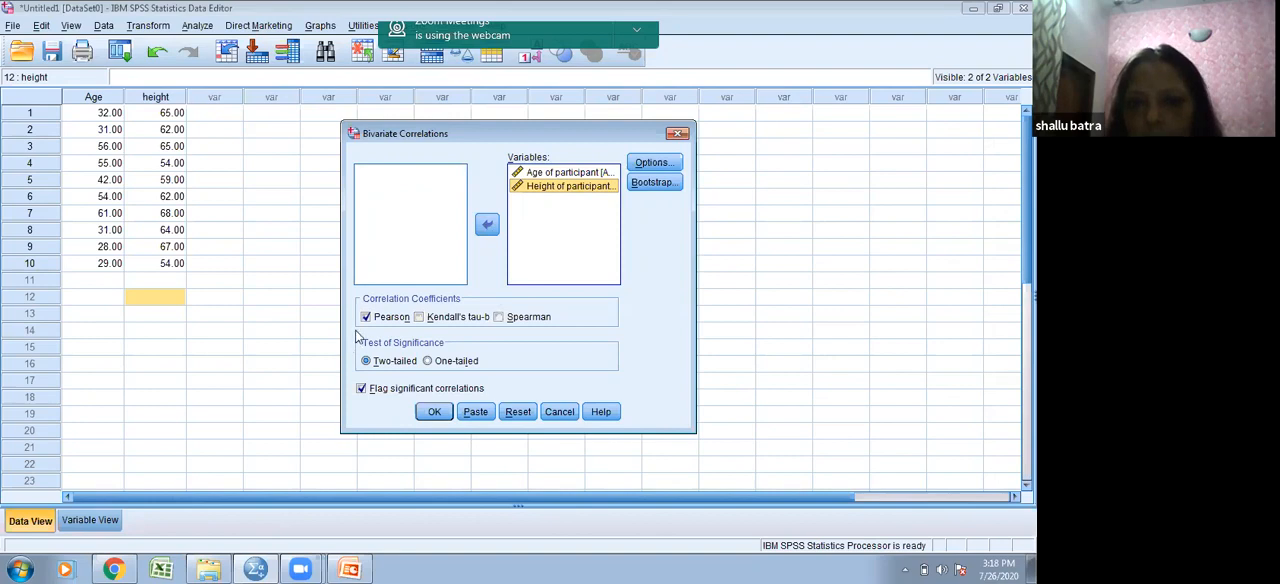
# - Include means and standard deviations in the bivariate correlation's statistics and run the analysis
pyautogui.click(646, 166)
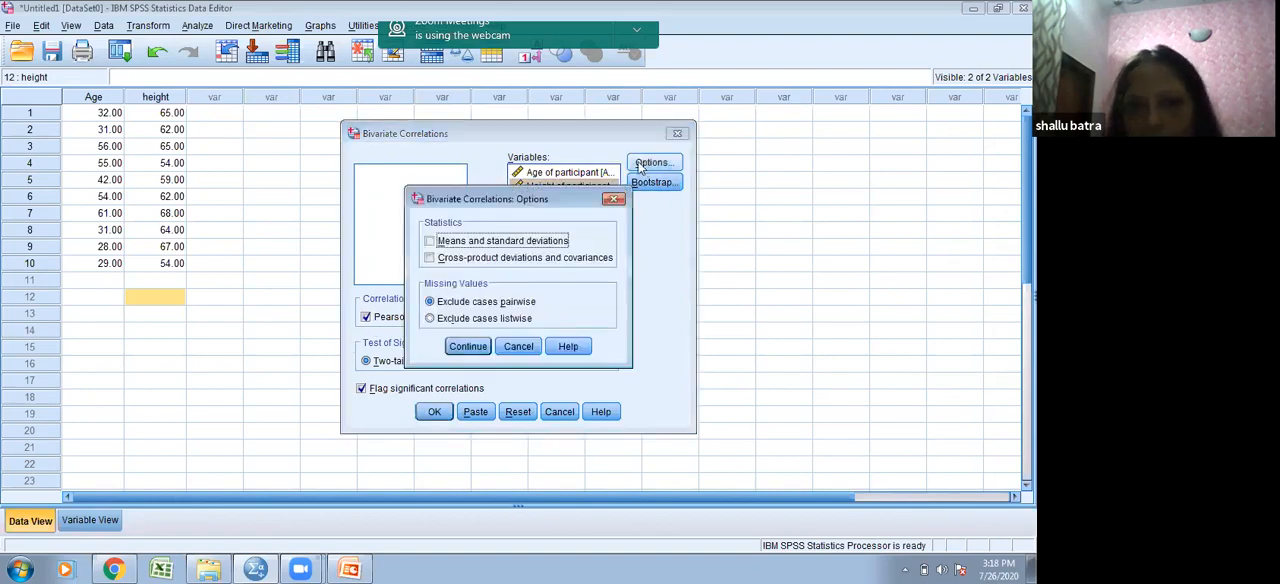
pyautogui.click(440, 247)
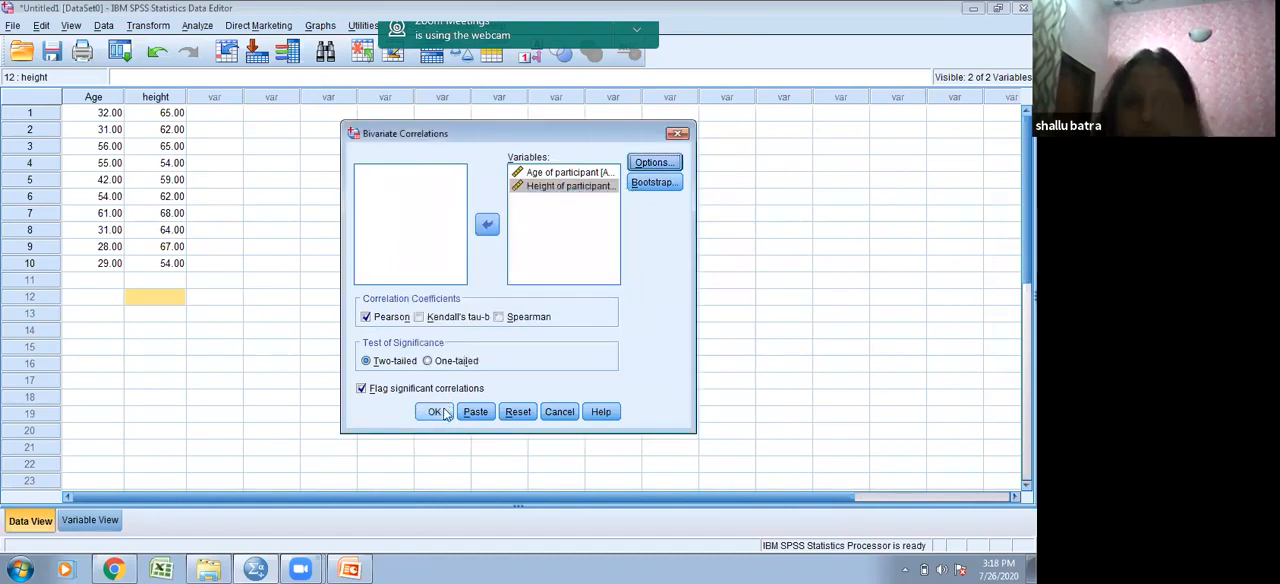
pyautogui.click(435, 412)
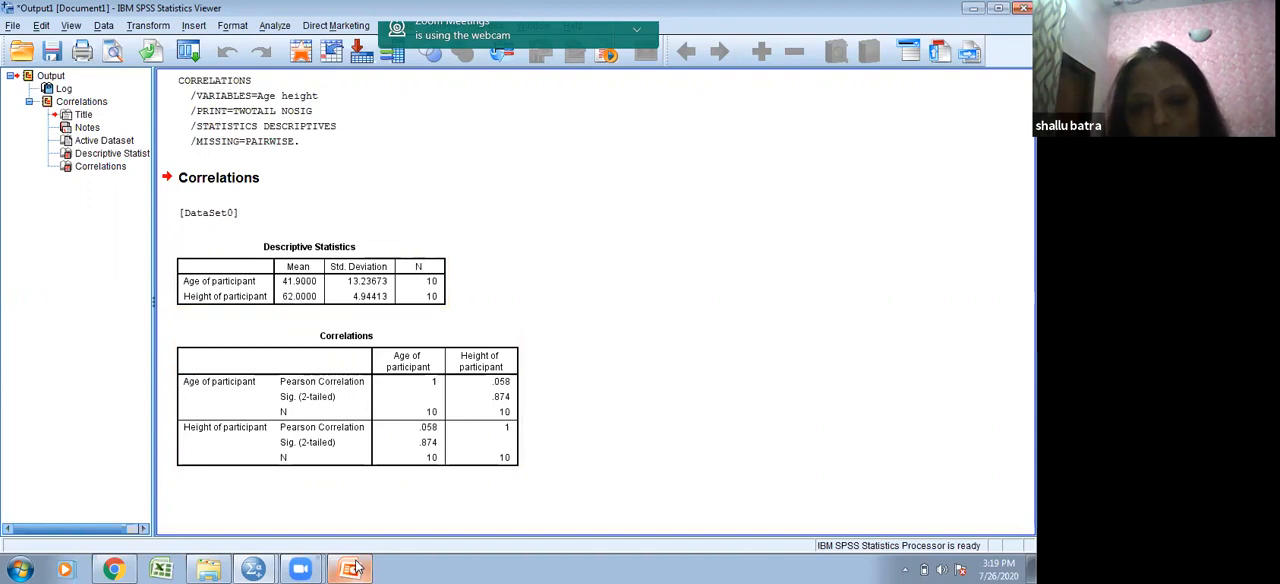
# - Compare the correlation output with the entered age and height cases, finishing on the dataset
pyautogui.moveTo(350, 569)
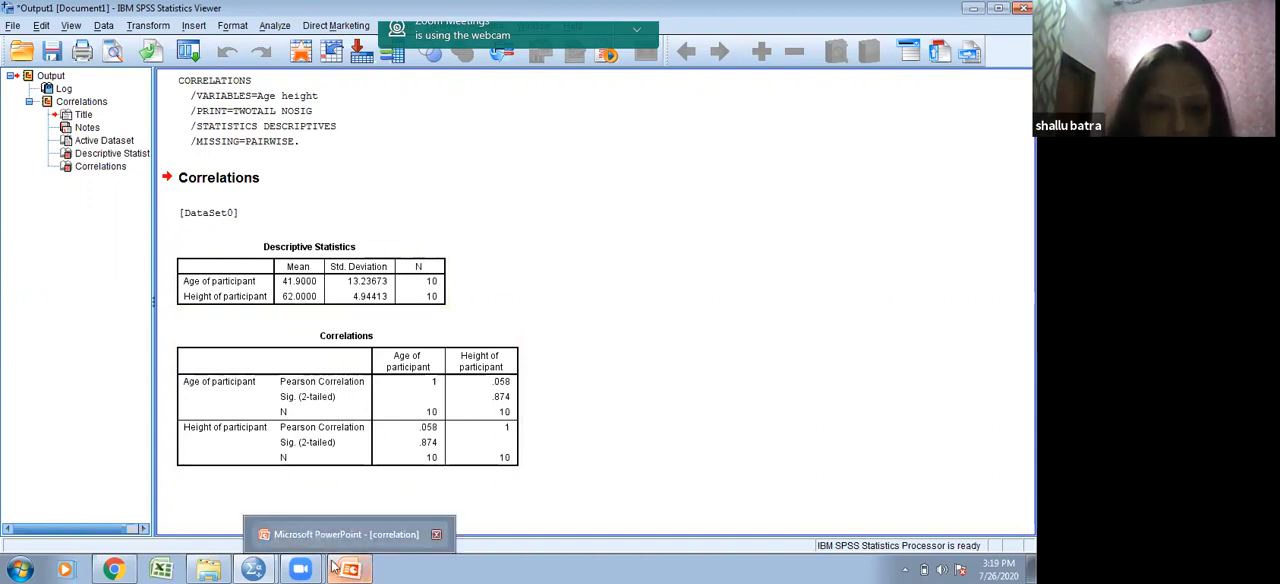
pyautogui.moveTo(230, 567)
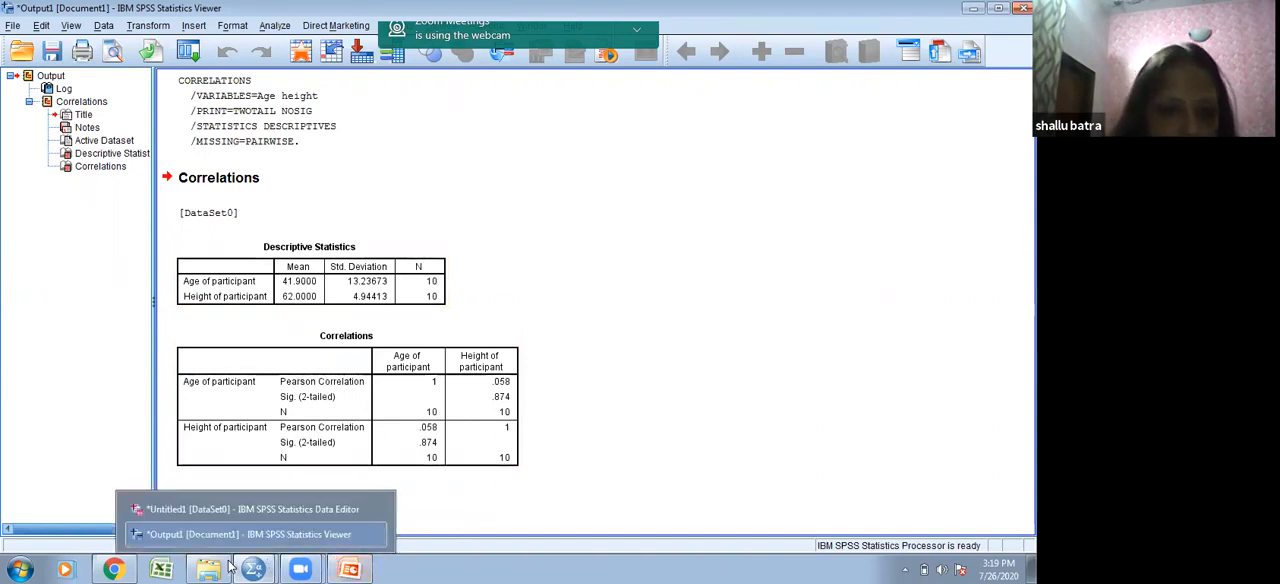
pyautogui.click(270, 509)
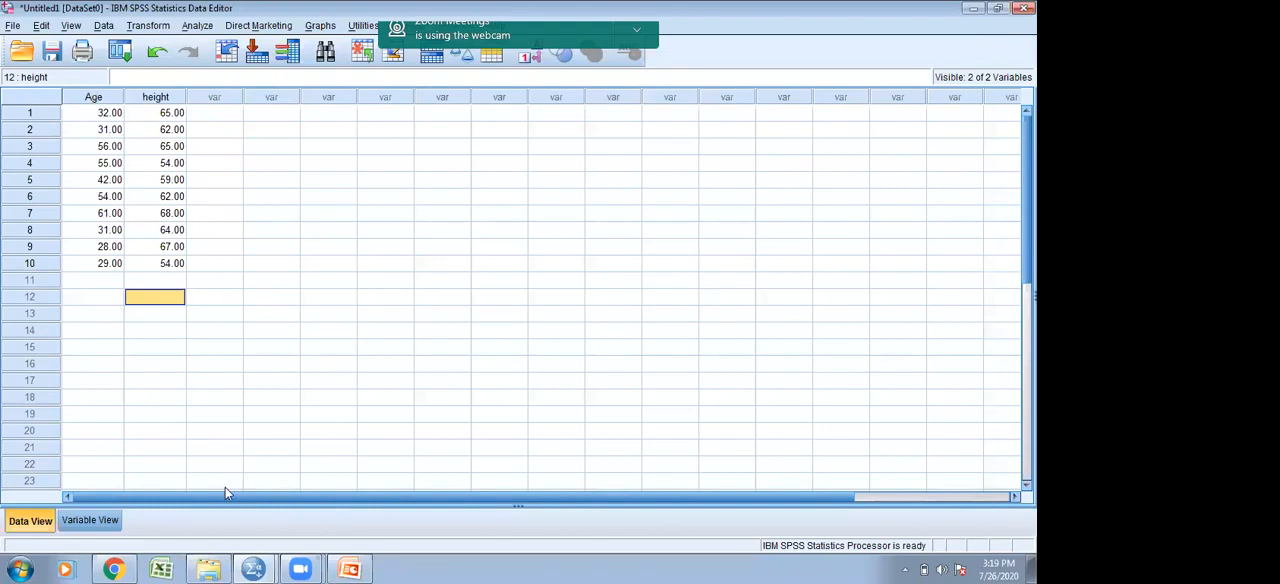
pyautogui.moveTo(268, 567)
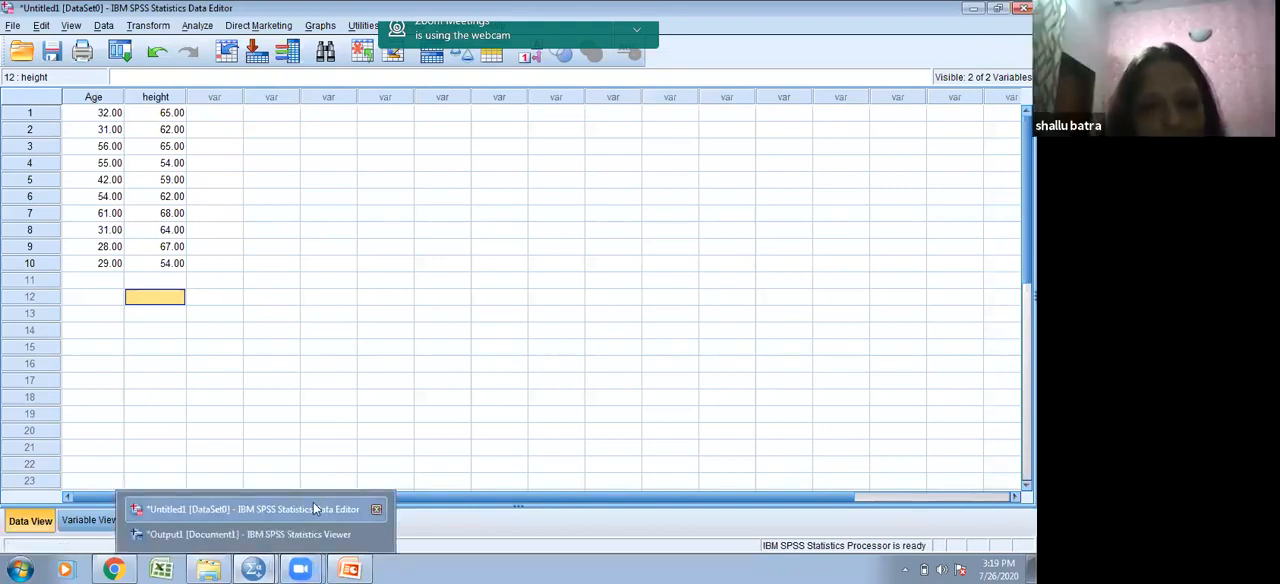
pyautogui.click(308, 533)
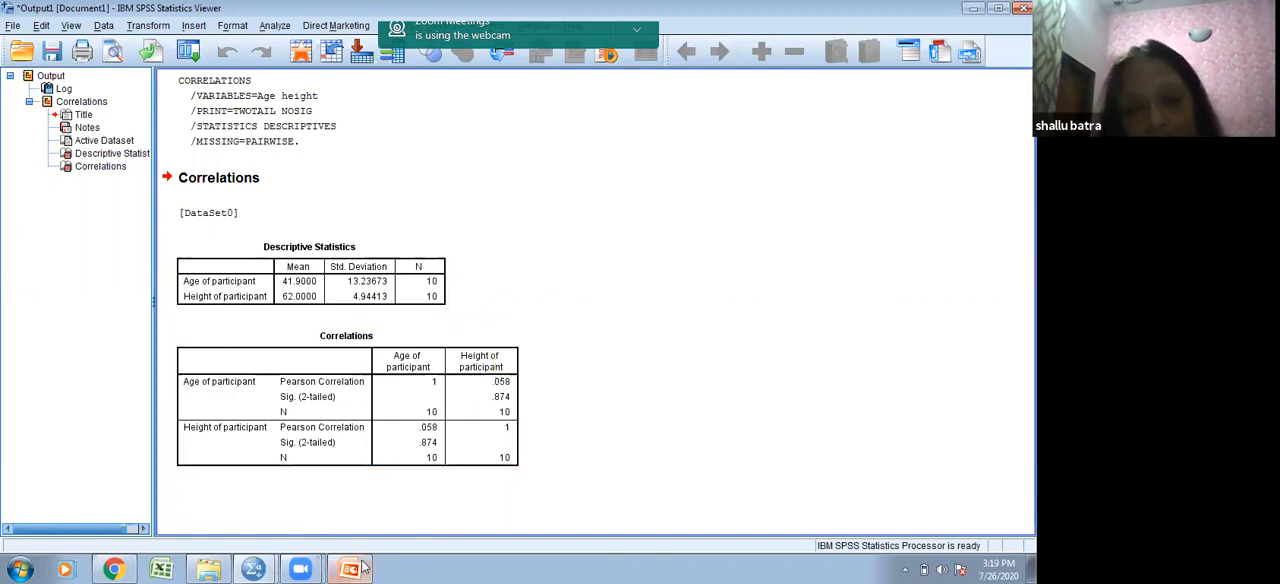
pyautogui.moveTo(271, 568)
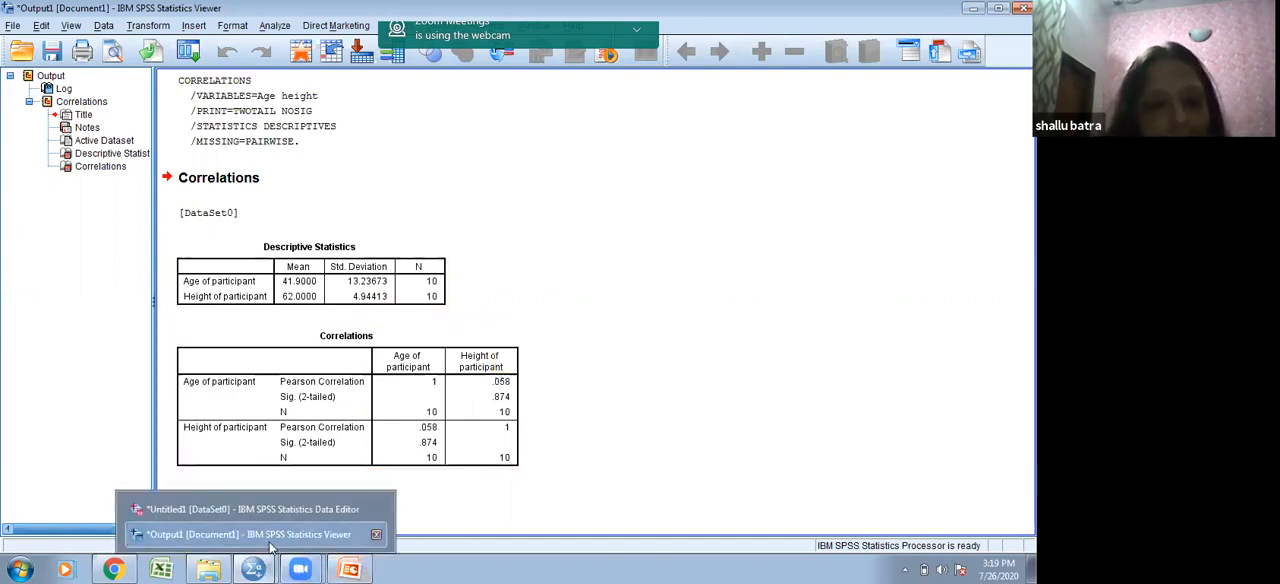
pyautogui.click(287, 509)
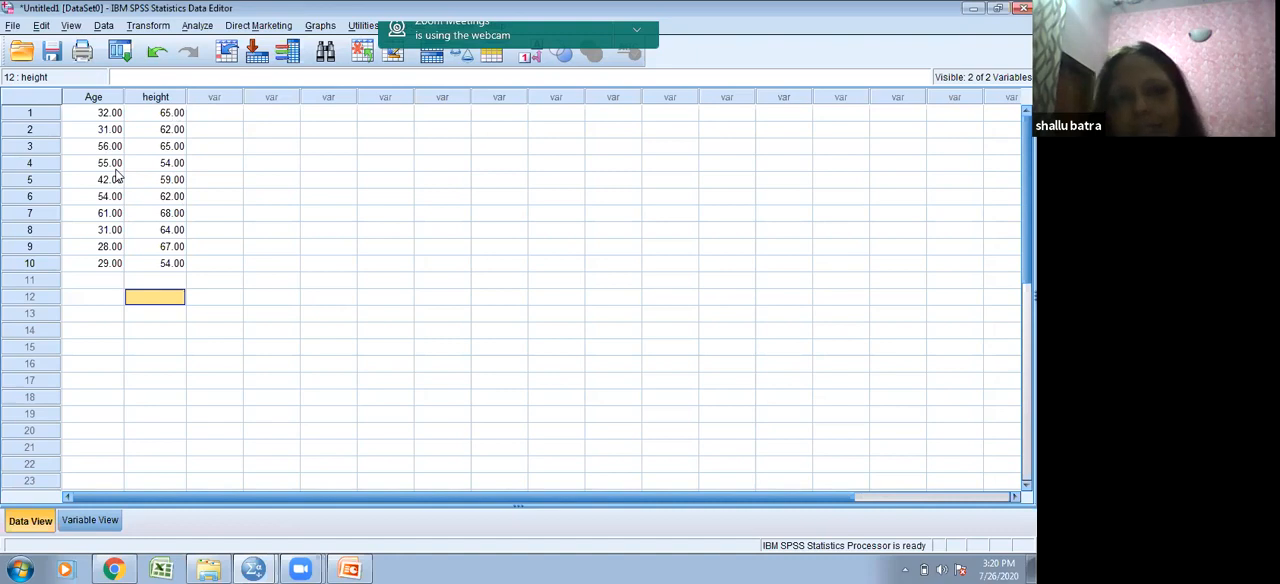
# - Enter 10, 12, 14 and 16 for cases 1 to 4 in a new column, leaving one empty column after height
pyautogui.click(288, 117)
pyautogui.write('10')
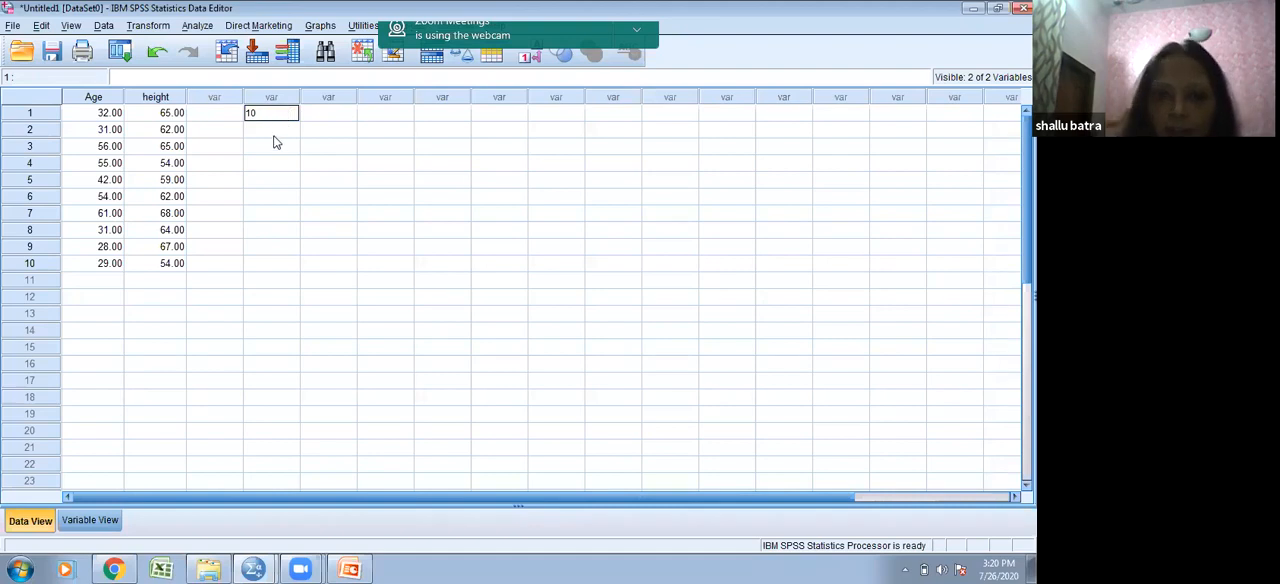
pyautogui.press('Return')
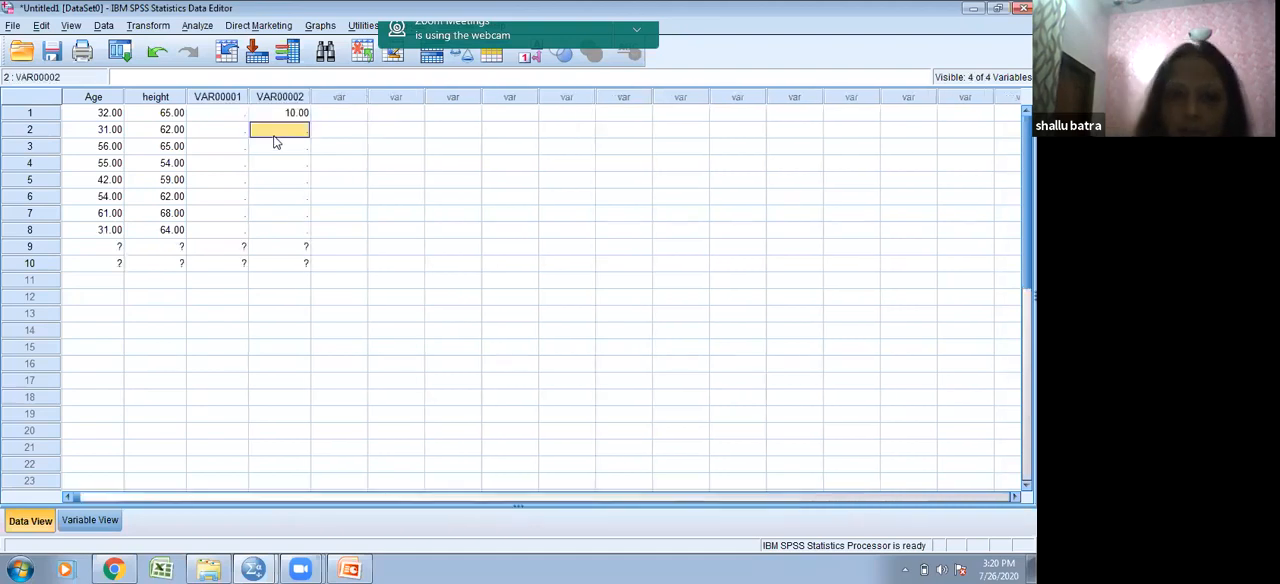
pyautogui.write('12')
pyautogui.press('Return')
pyautogui.write('14')
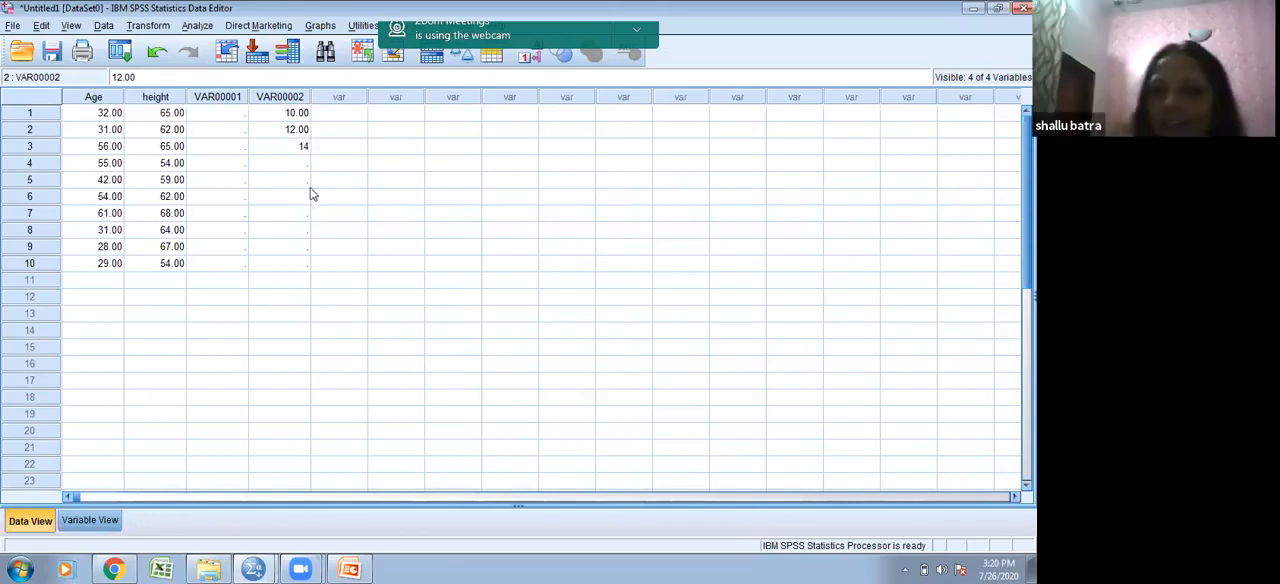
pyautogui.press('Return')
pyautogui.write('16')
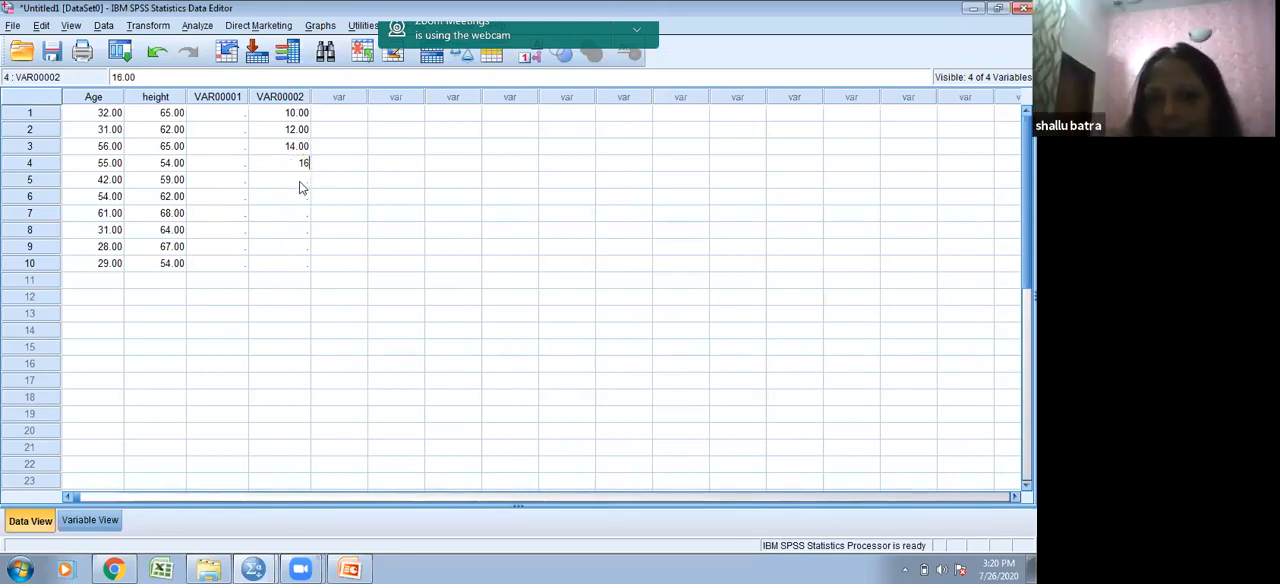
pyautogui.press('Return')
# - Enter 34, 38, 42 and 48 for cases 1 to 4 in the next new column, beside the 10 to 16 series
pyautogui.click(337, 117)
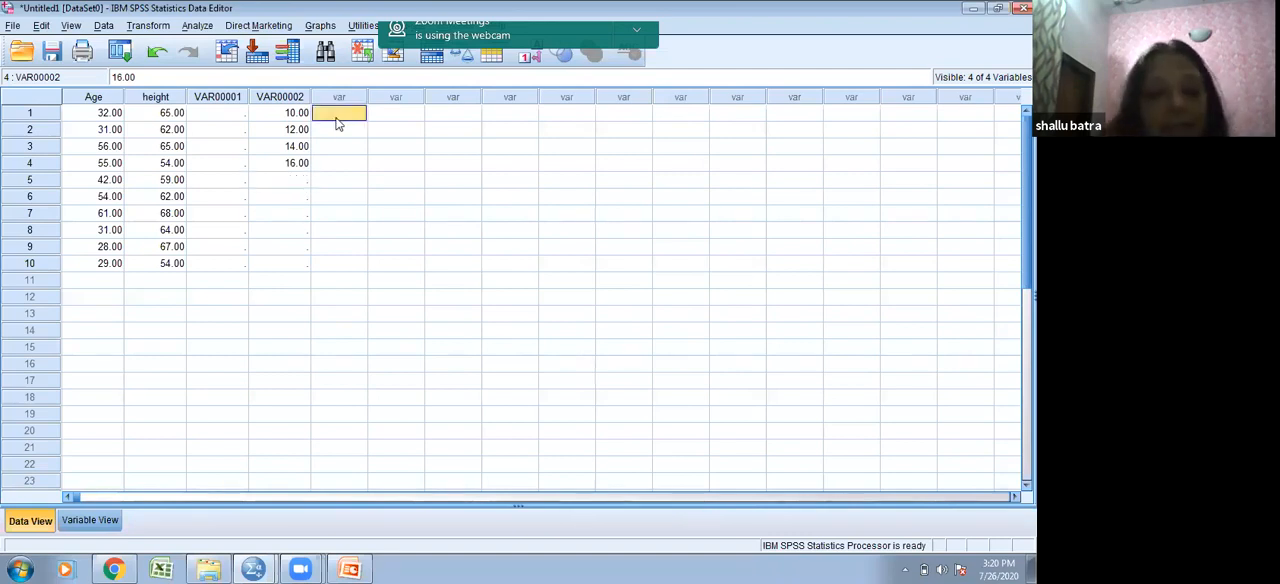
pyautogui.write('34')
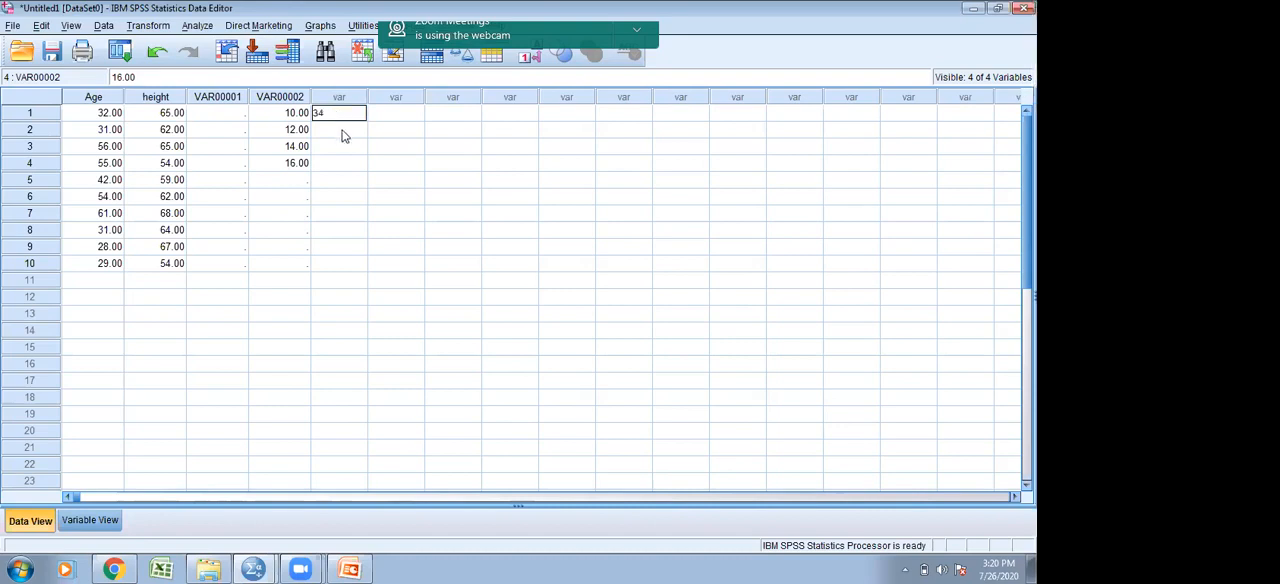
pyautogui.click(342, 133)
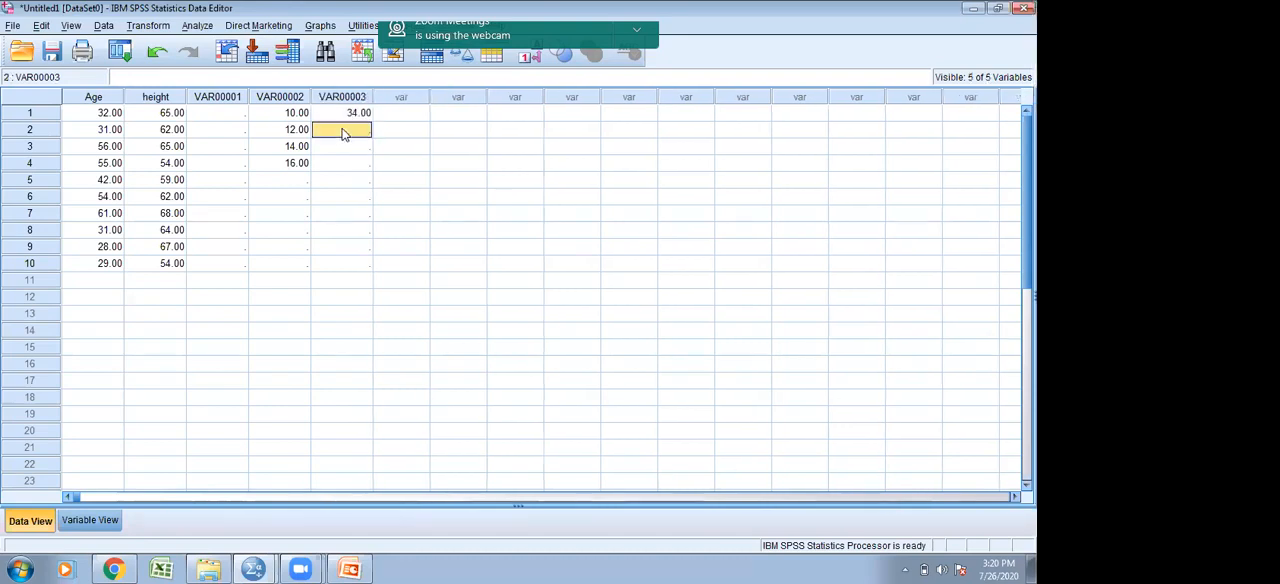
pyautogui.write('38')
pyautogui.click(346, 150)
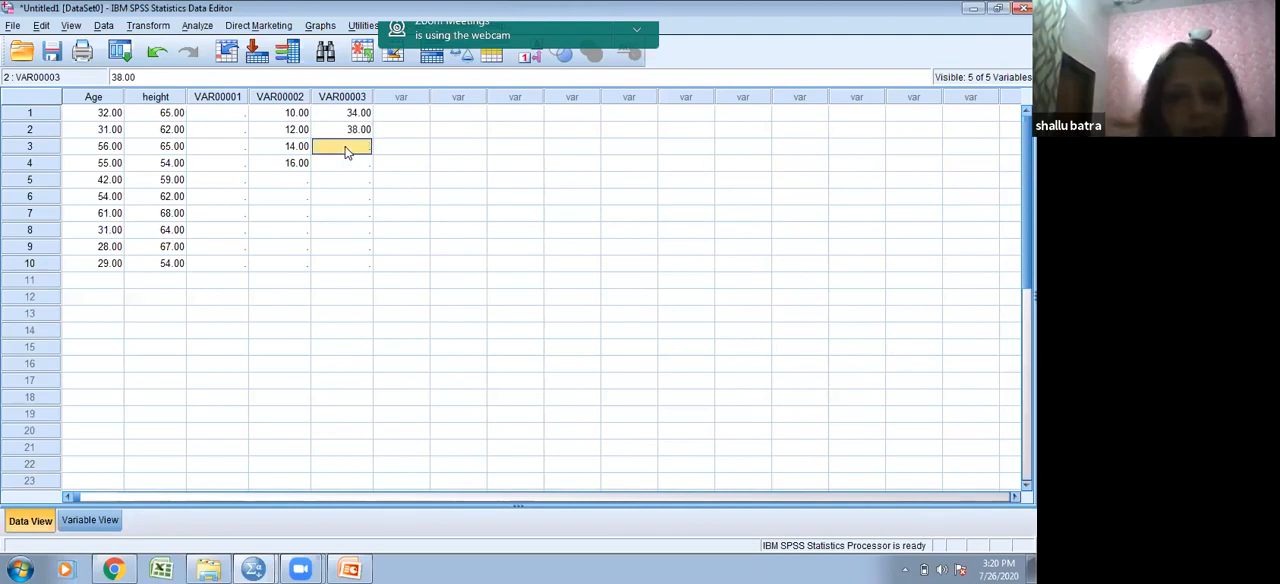
pyautogui.write('42')
pyautogui.click(354, 166)
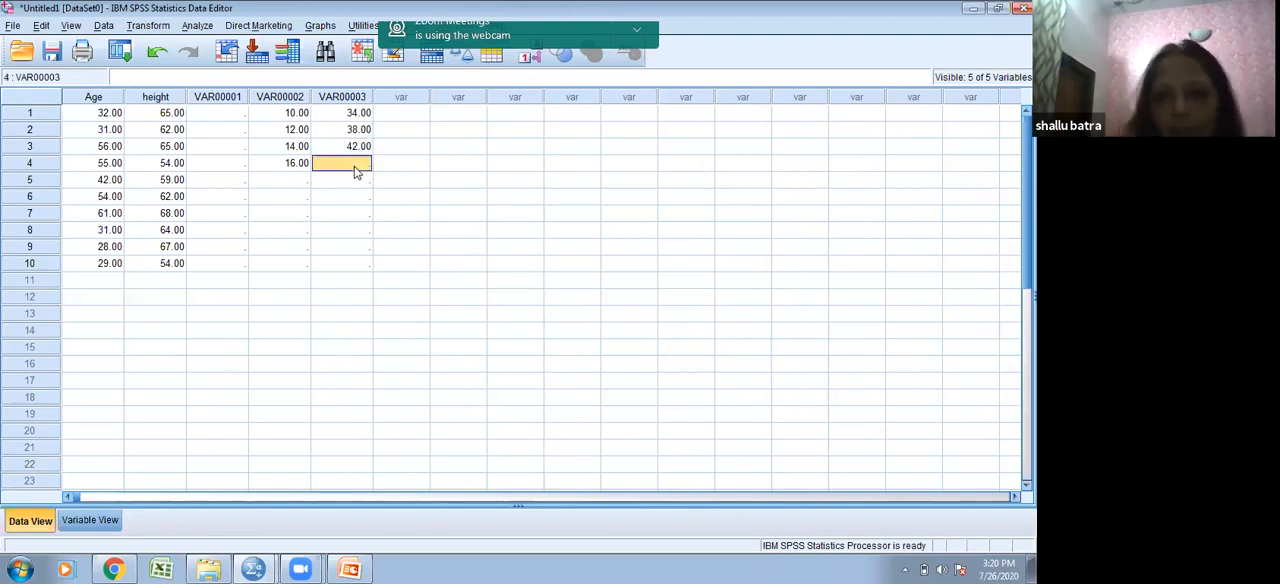
pyautogui.write('5')
pyautogui.press('BackSpace')
pyautogui.write('48')
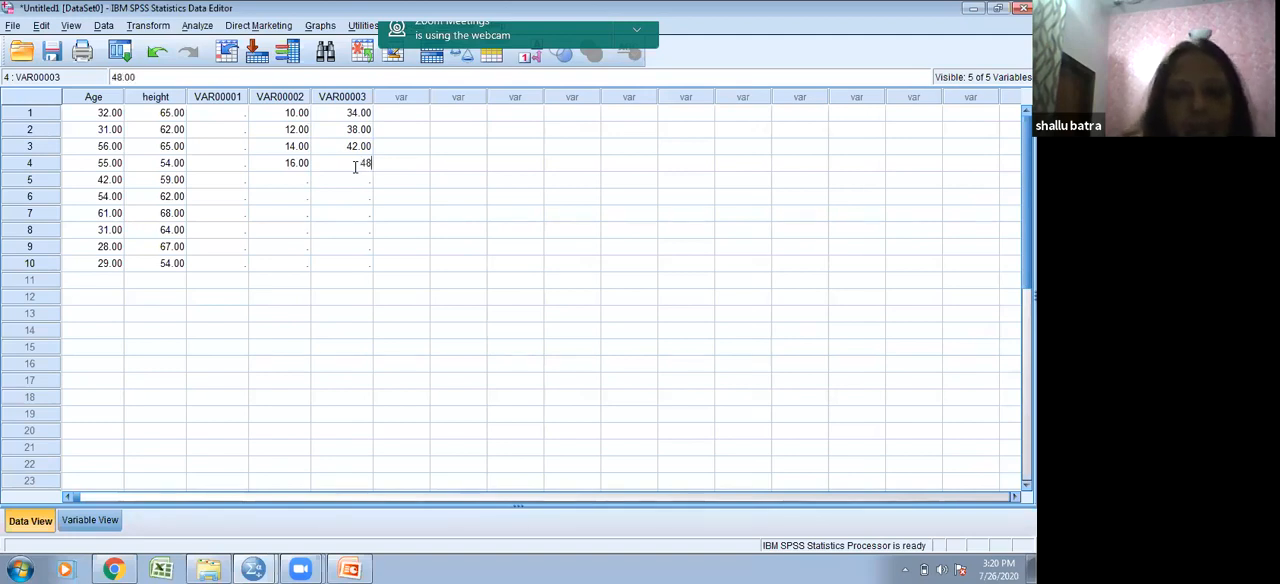
# - Extend VAR00002 and VAR00003 with the pairs 18 and 52, 20 and 54, and 22 and 54 for cases 5 to 7
pyautogui.click(298, 184)
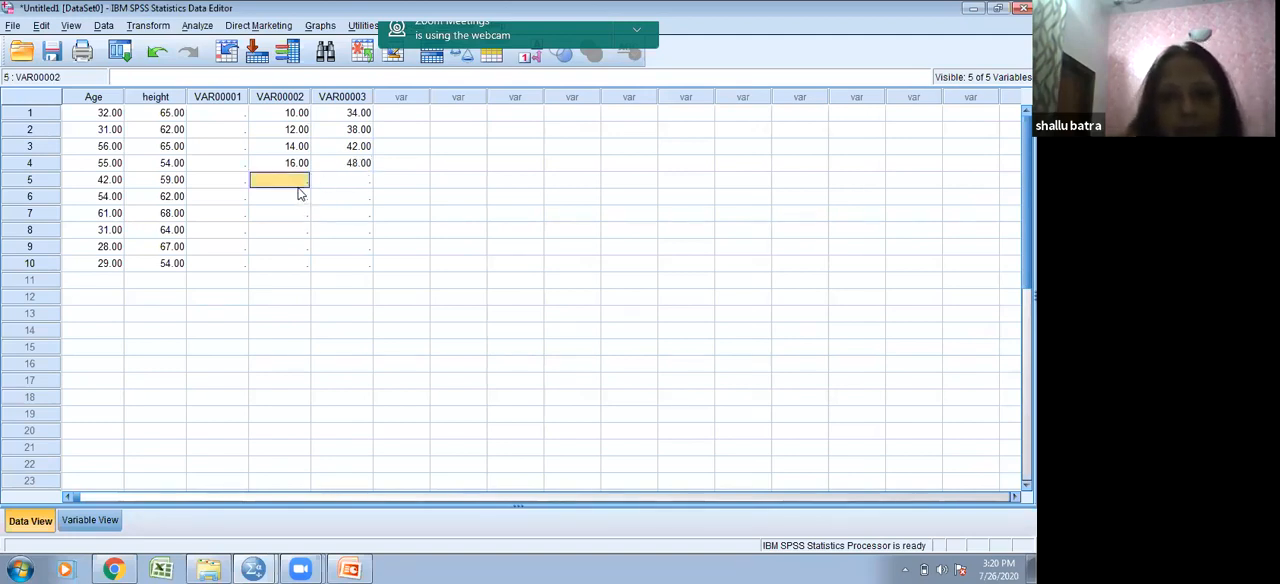
pyautogui.write('18')
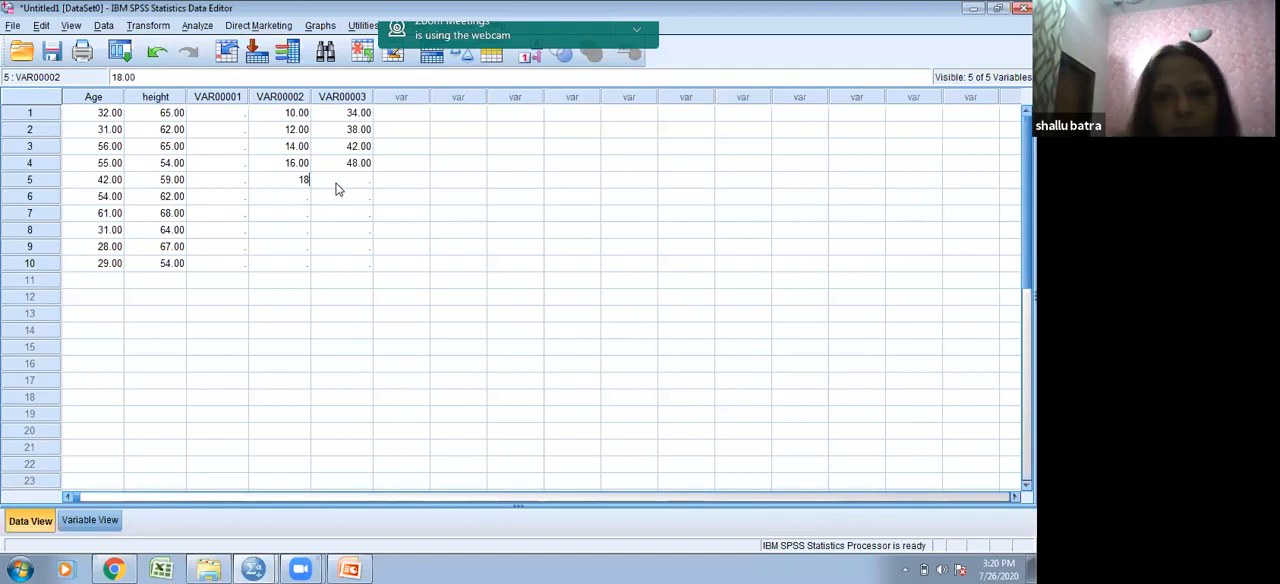
pyautogui.click(337, 184)
pyautogui.write('52')
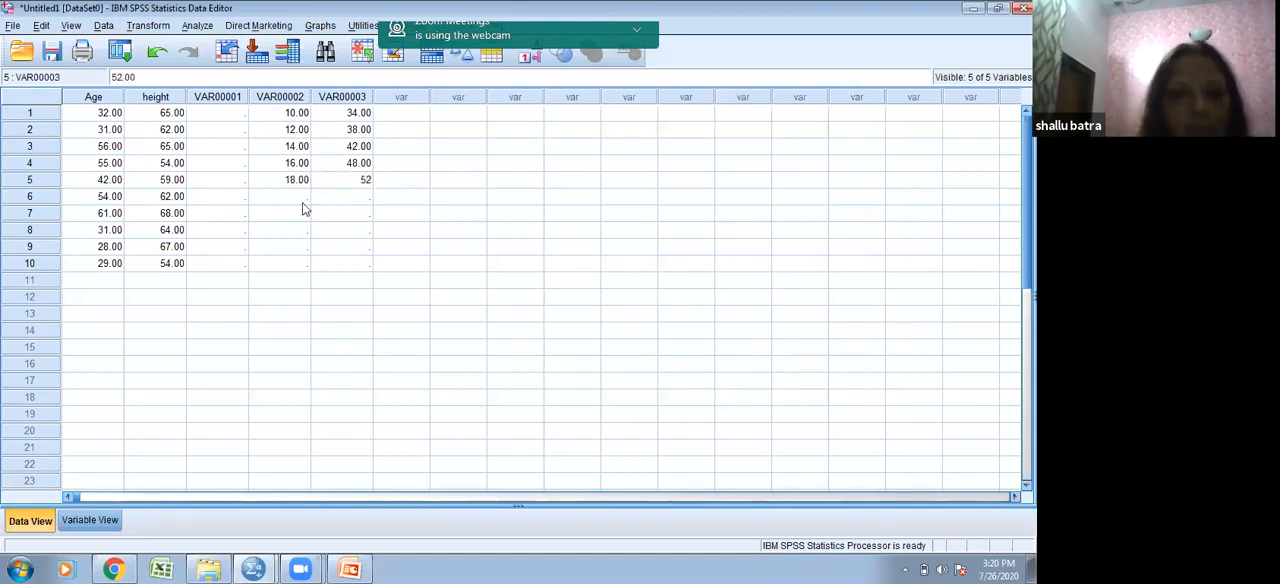
pyautogui.click(298, 198)
pyautogui.write('20')
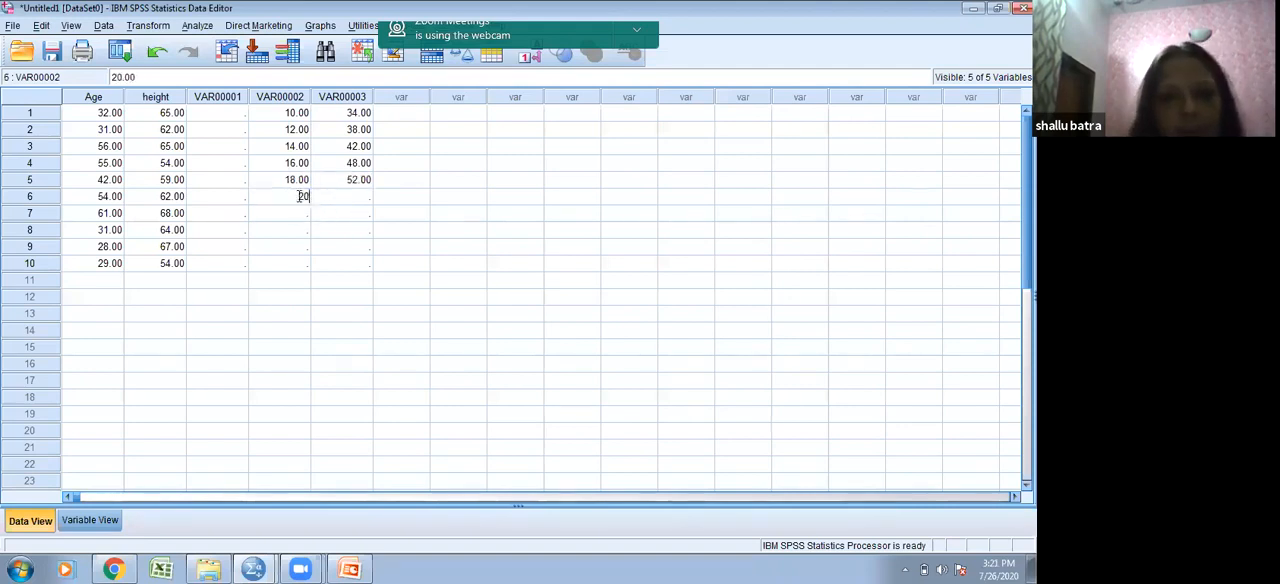
pyautogui.click(330, 204)
pyautogui.write('54')
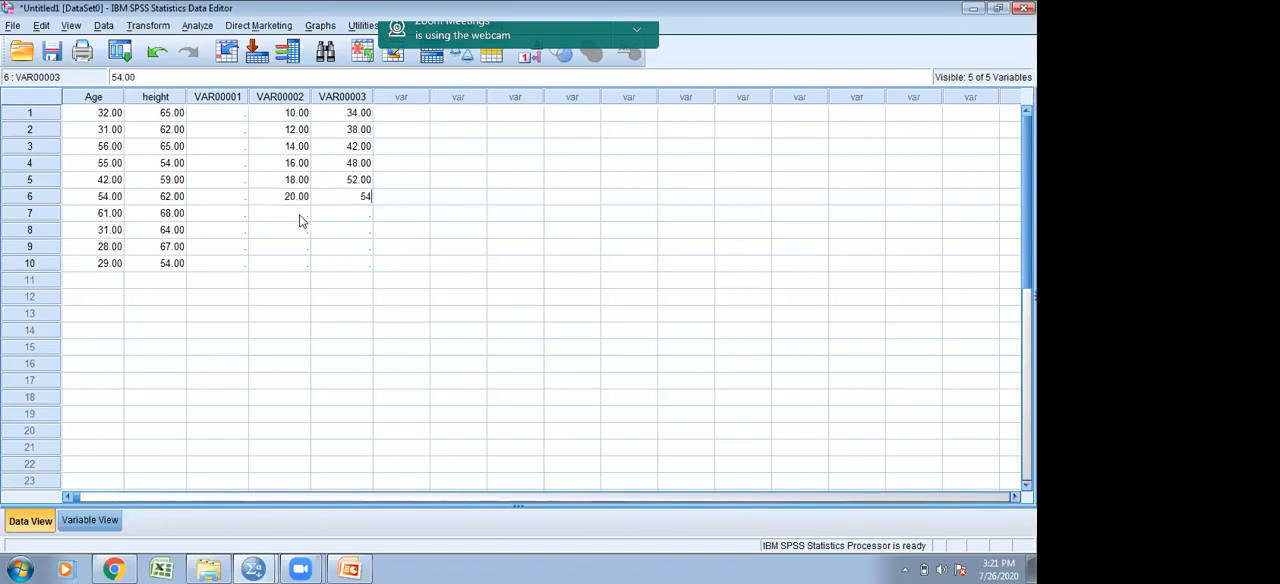
pyautogui.click(303, 219)
pyautogui.write('22')
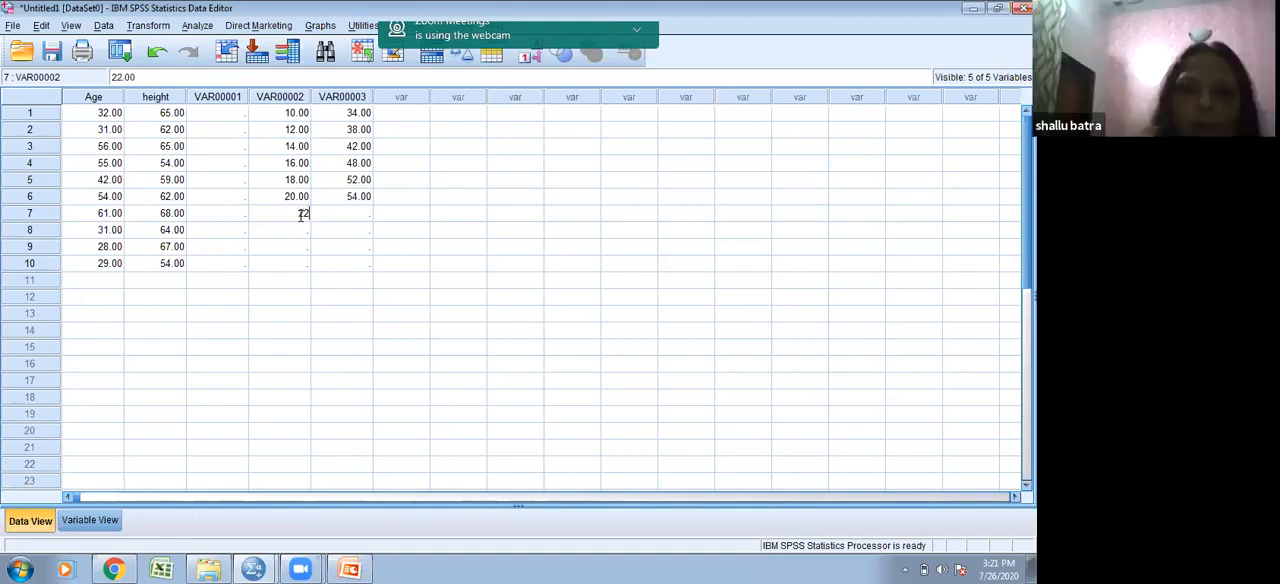
pyautogui.click(366, 213)
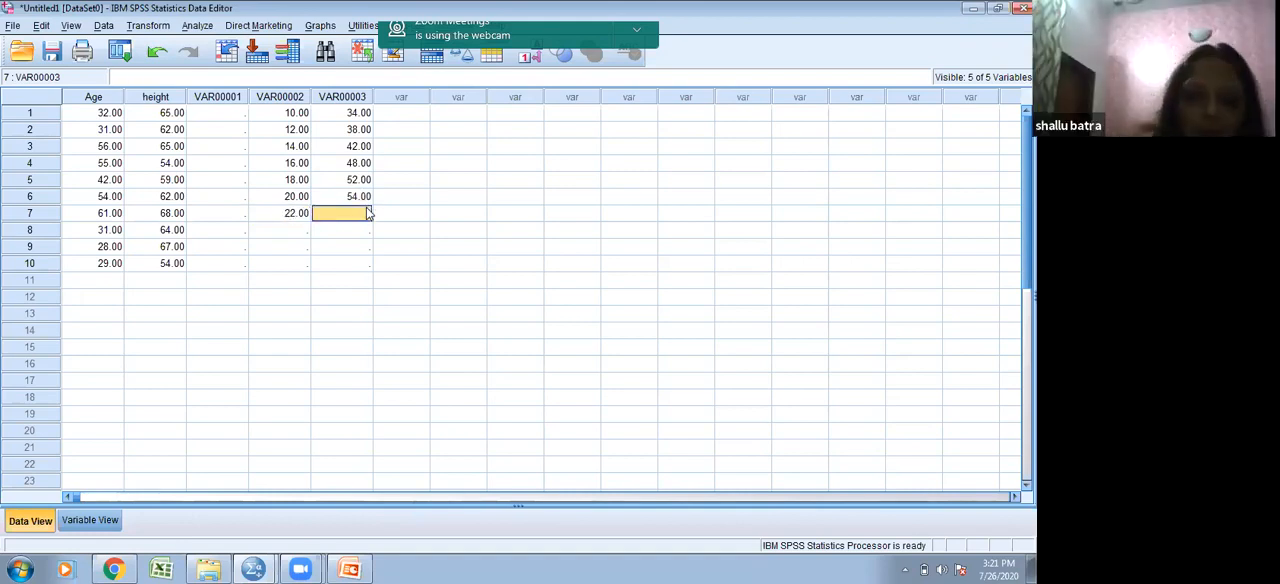
pyautogui.write('54')
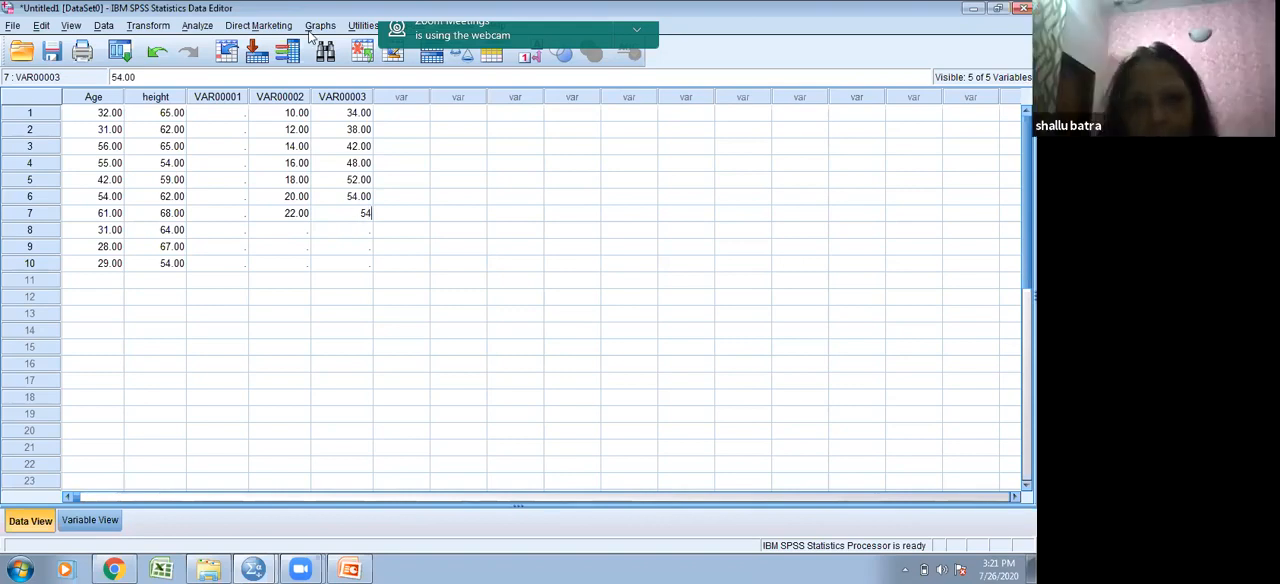
# - Start a new Bivariate Correlations analysis and remove Age of participant and Height of participant from its variables
pyautogui.click(199, 26)
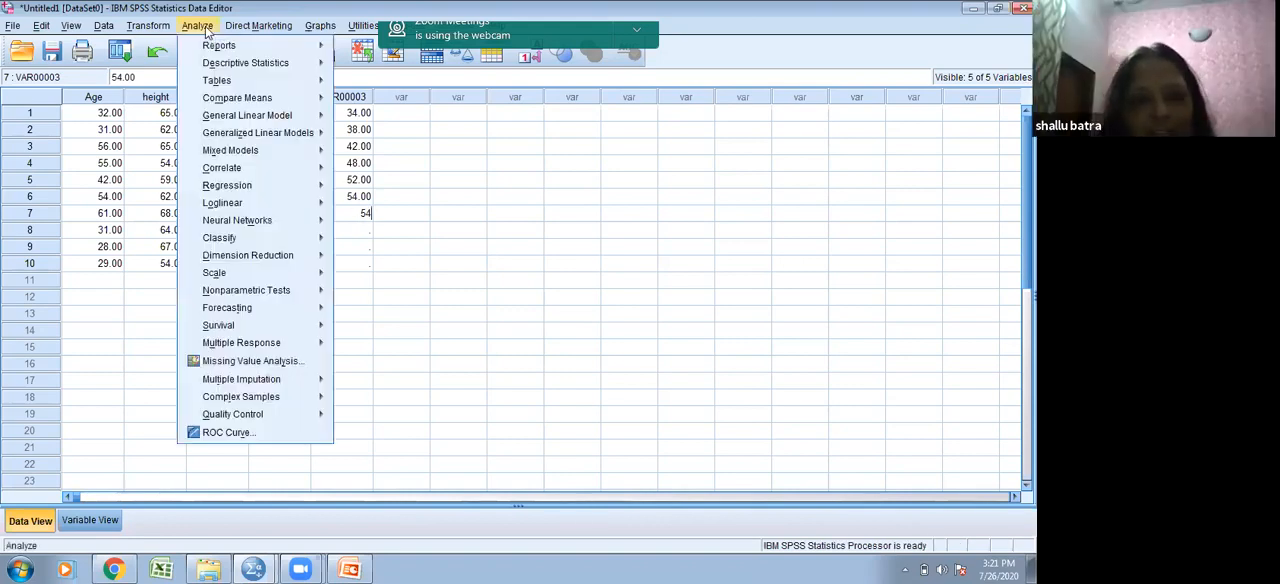
pyautogui.moveTo(220, 80)
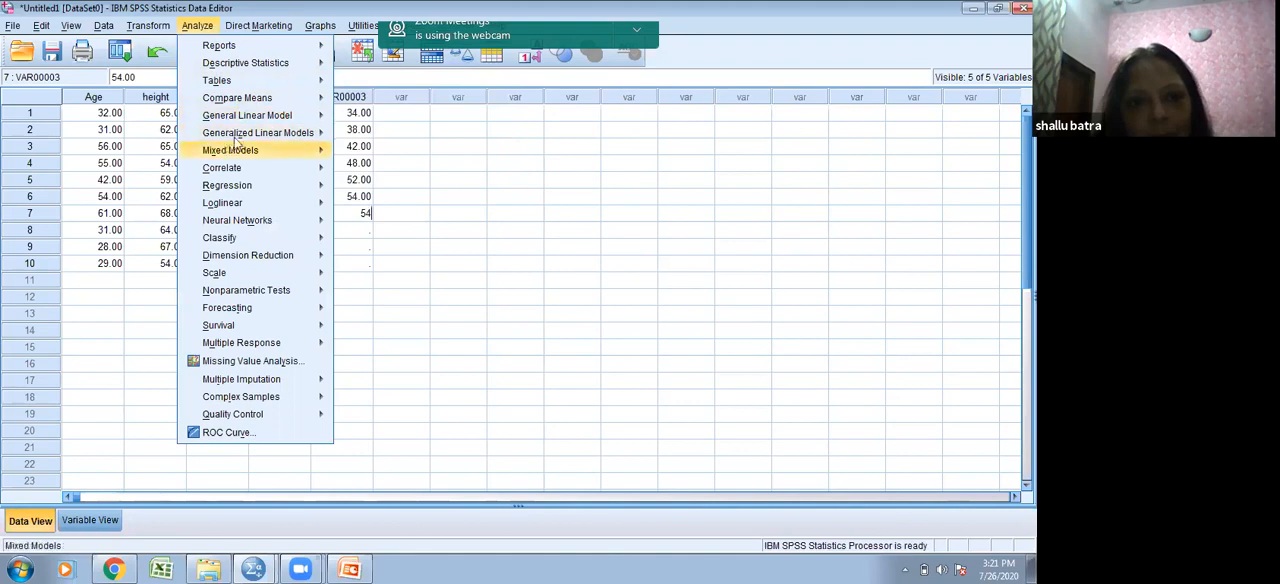
pyautogui.moveTo(265, 116)
pyautogui.moveTo(305, 170)
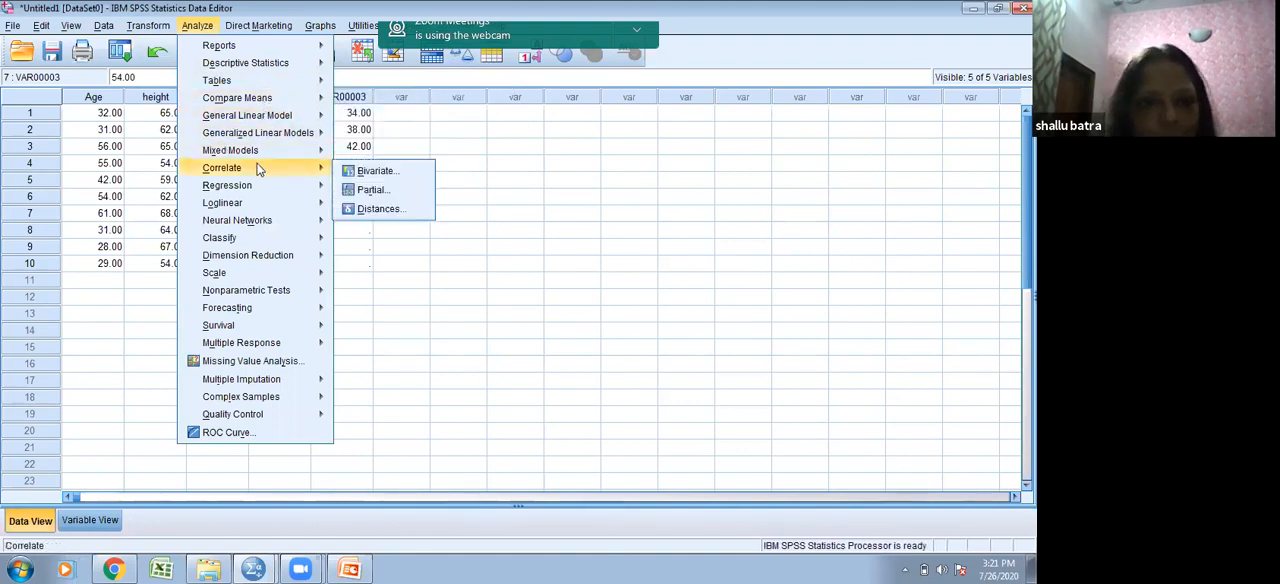
pyautogui.click(345, 172)
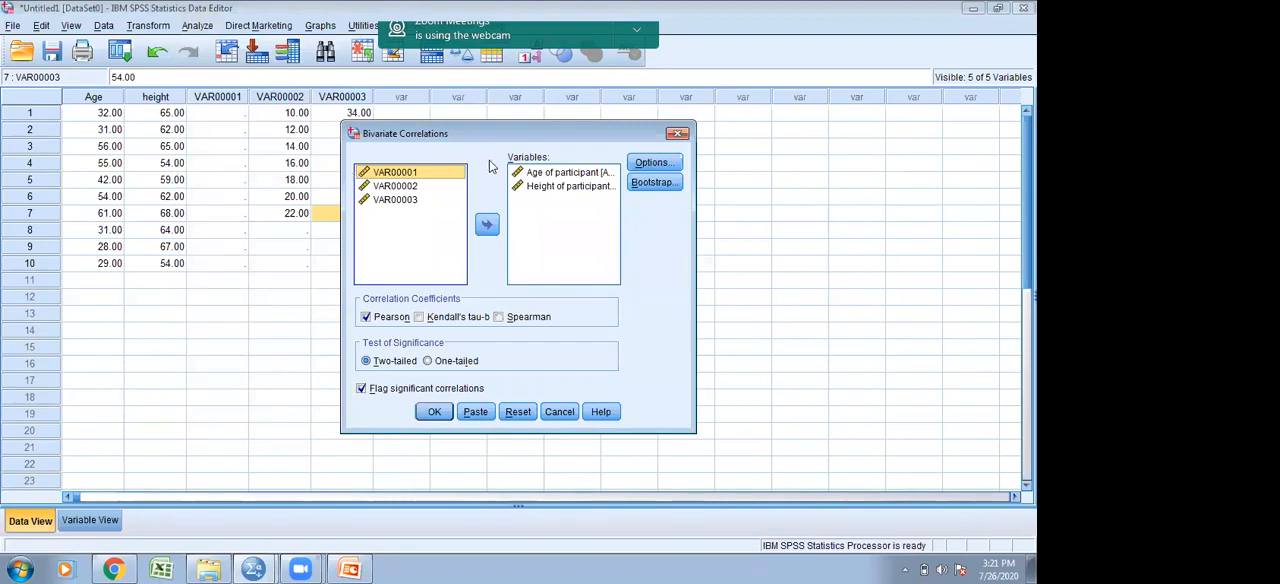
pyautogui.click(527, 174)
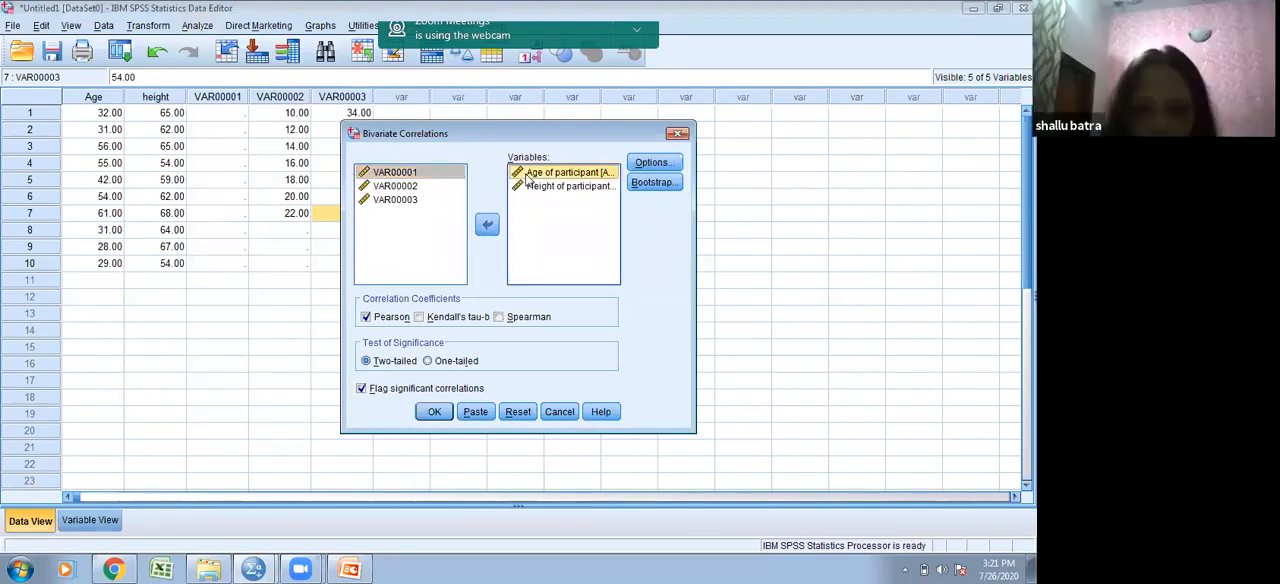
pyautogui.keyDown('shift'); pyautogui.click(530, 186); pyautogui.keyUp('shift')
pyautogui.click(484, 226)
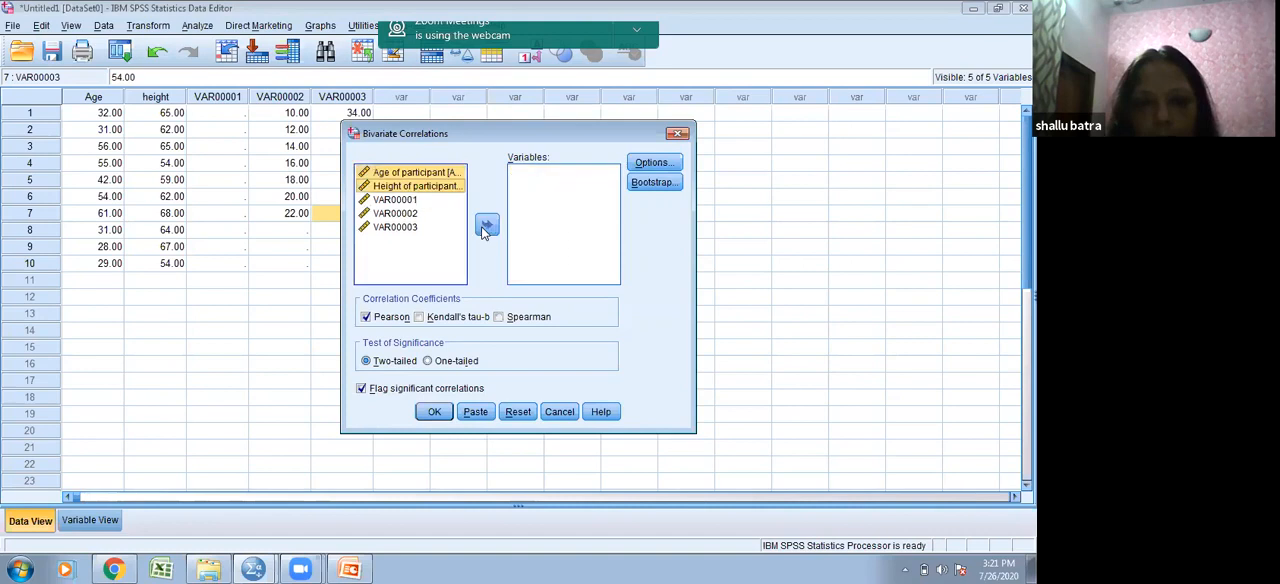
# - Add VAR00002 and VAR00003 as the variables of the bivariate correlation
pyautogui.click(420, 214)
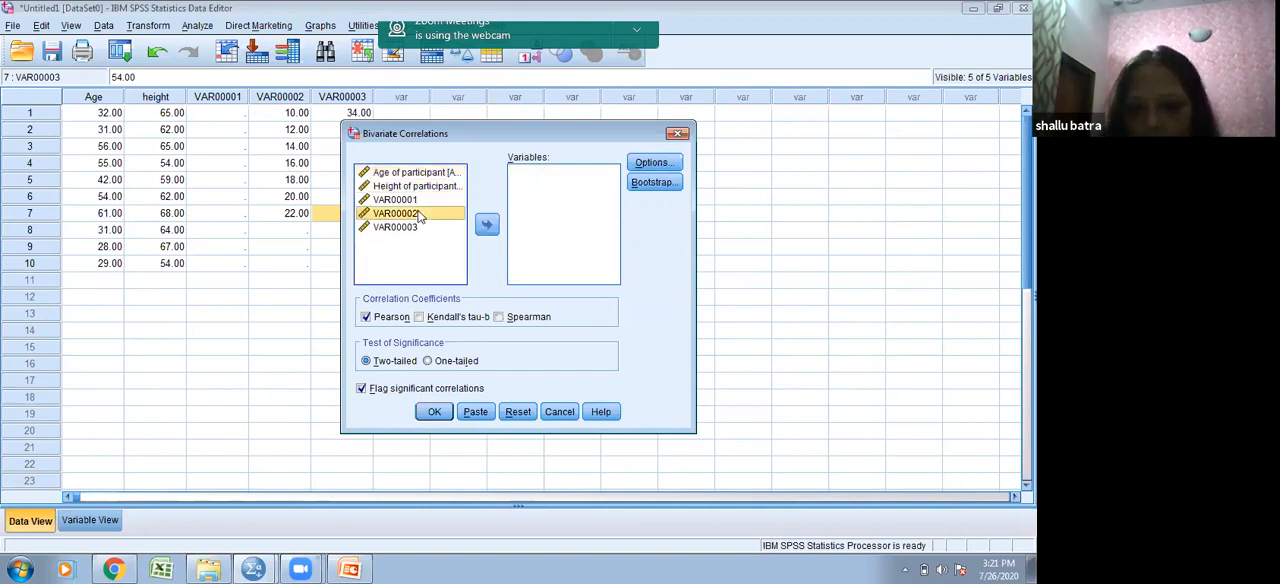
pyautogui.press('Down')
pyautogui.click(430, 215)
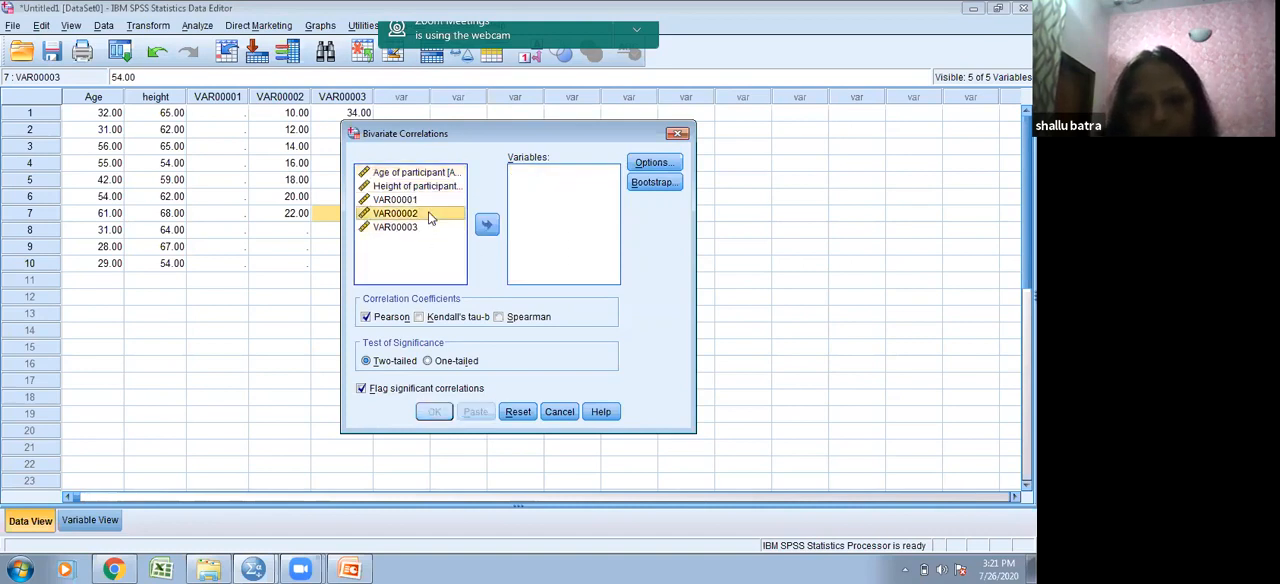
pyautogui.hotkey('shift', 'Down')
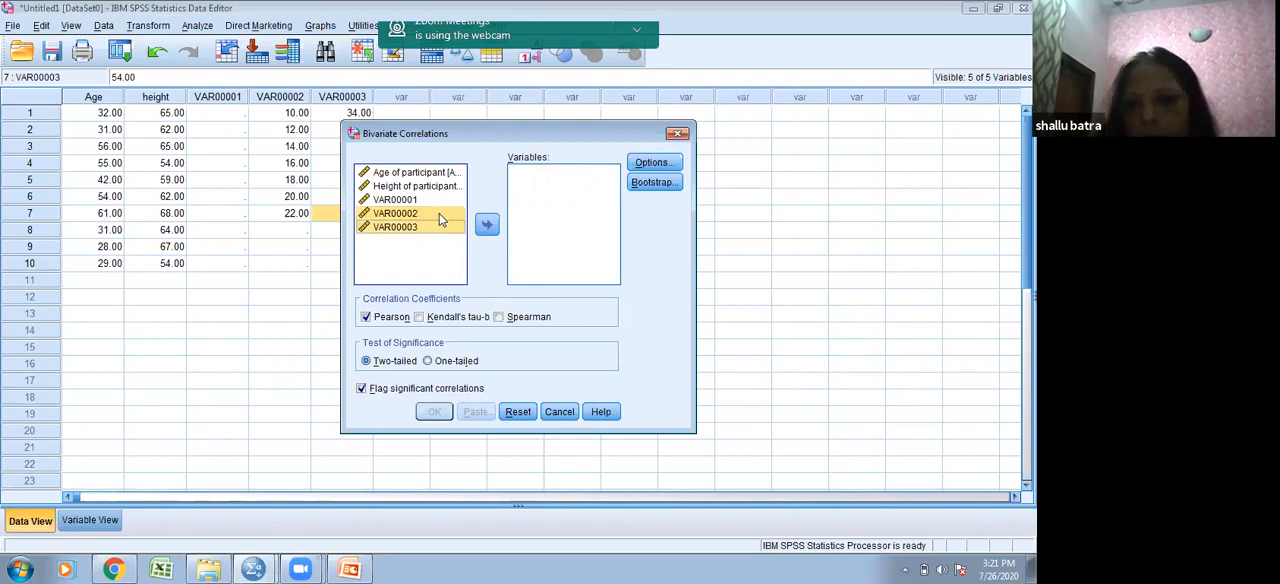
pyautogui.click(485, 226)
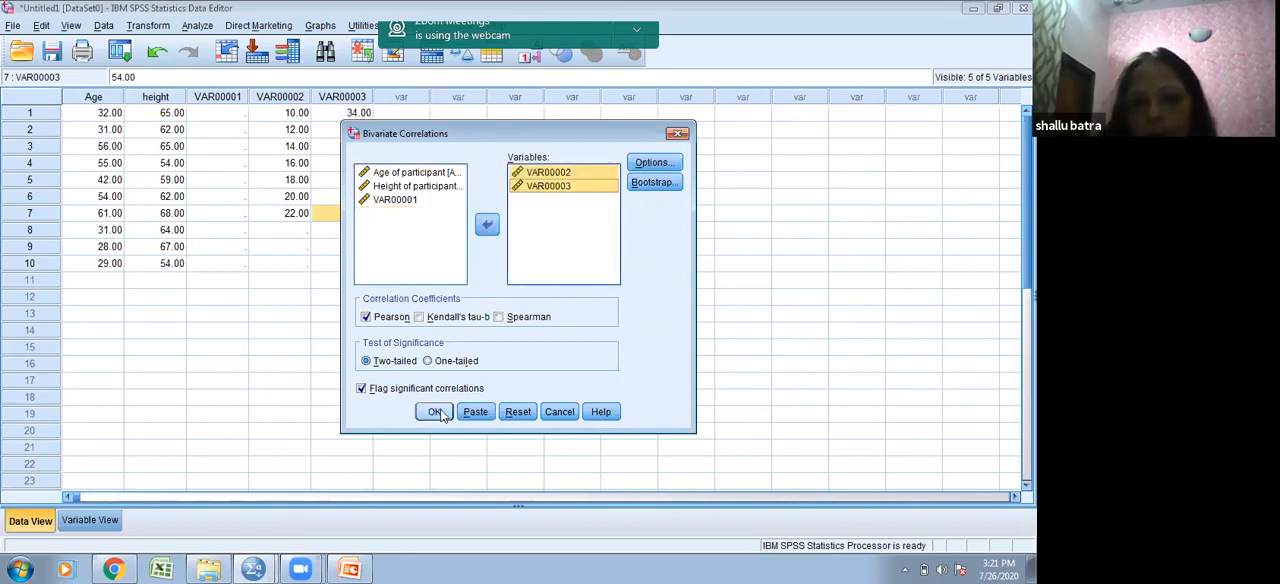
# - Keep means and standard deviations with pairwise exclusion in the correlation's options and run the analysis
pyautogui.click(653, 163)
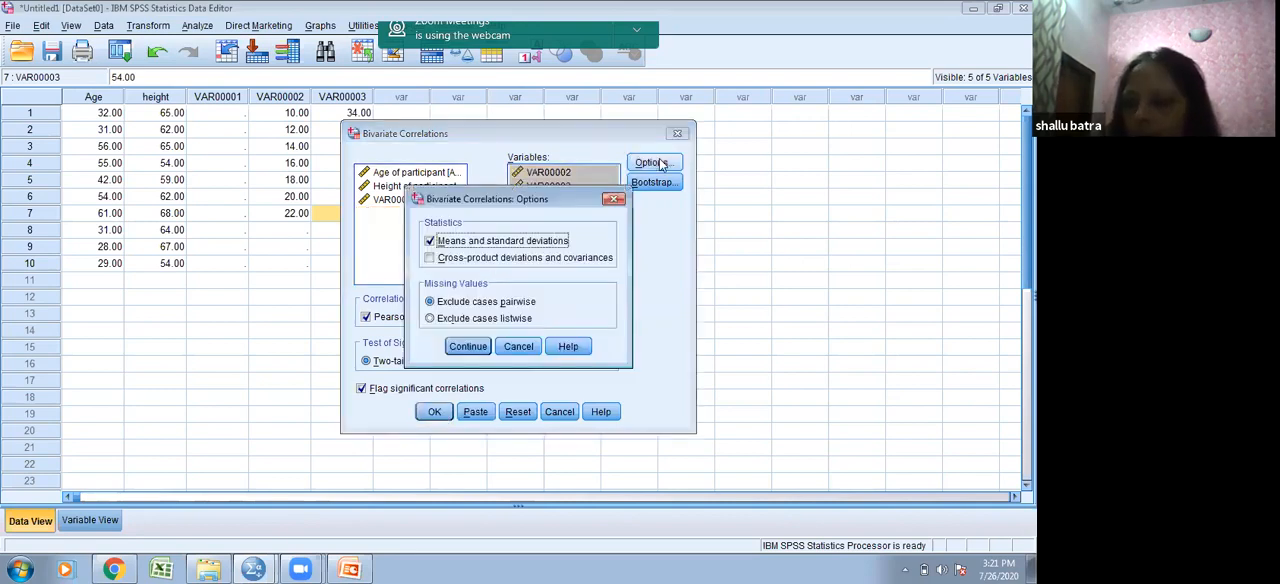
pyautogui.click(467, 347)
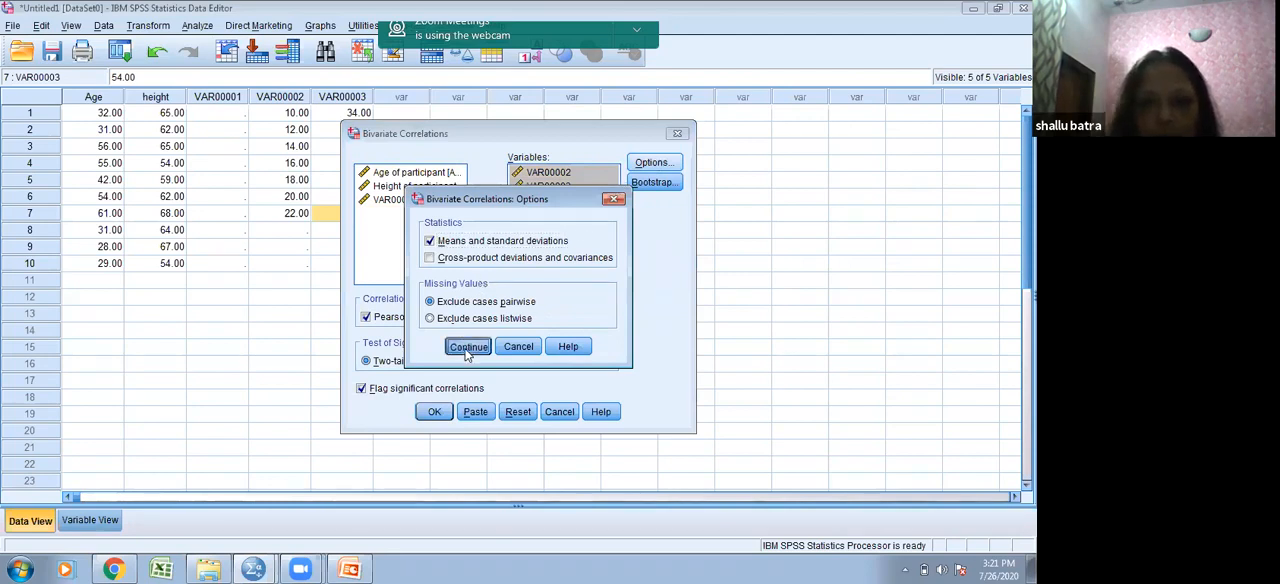
pyautogui.click(434, 411)
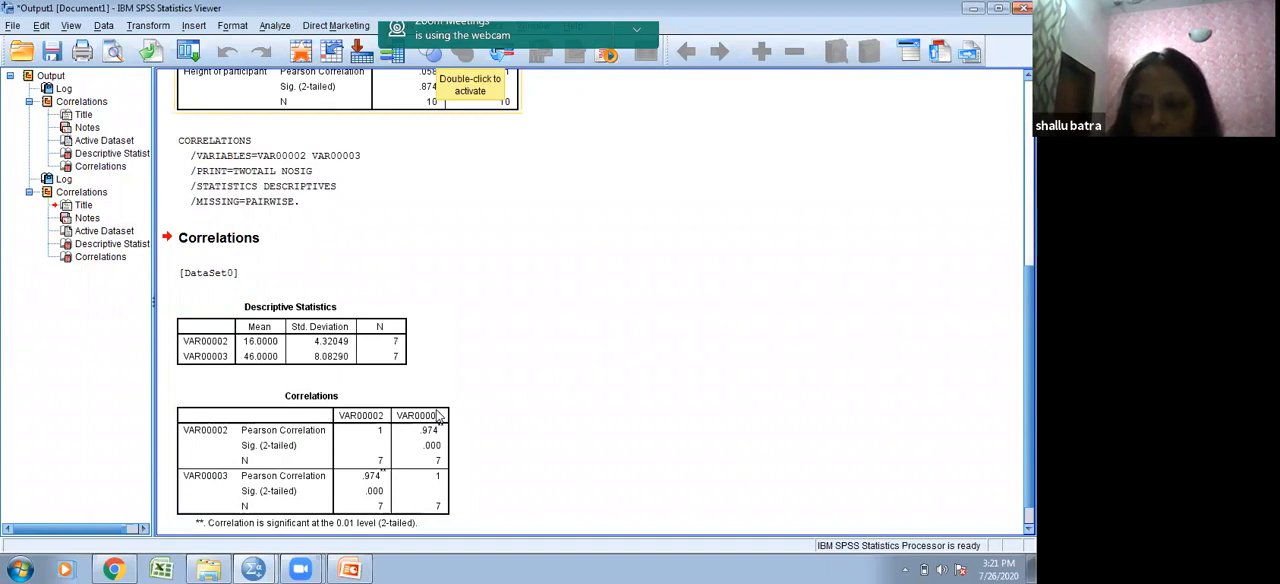
# - Compare the correlation table of VAR00002 and VAR00003 with the earlier age and height correlation output
pyautogui.click(438, 418)
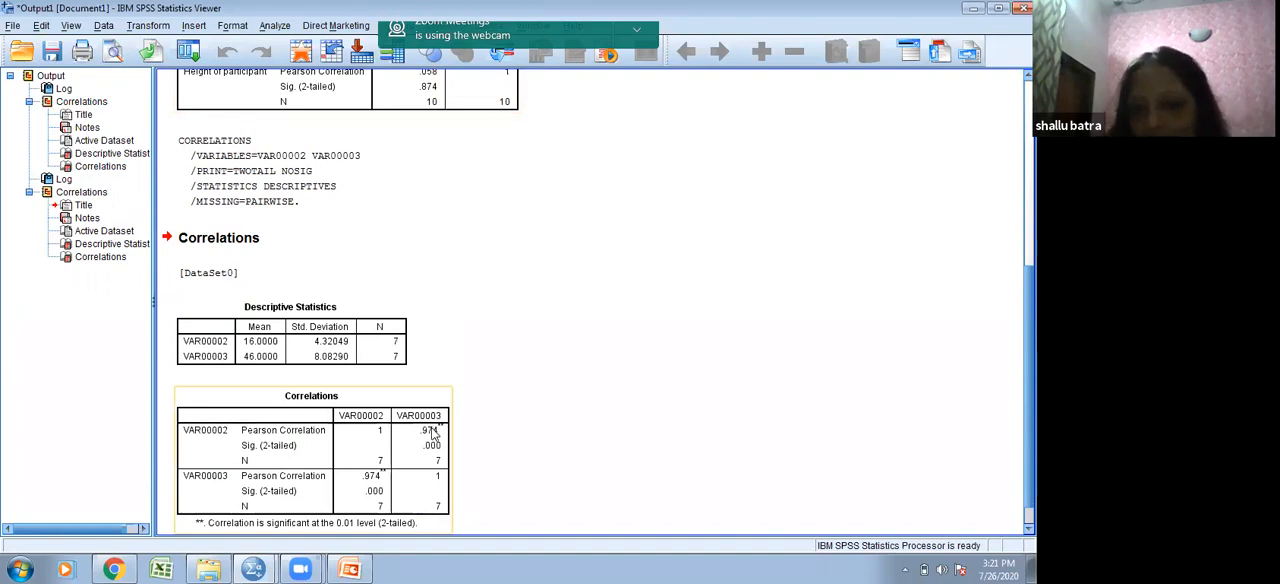
pyautogui.click(462, 359)
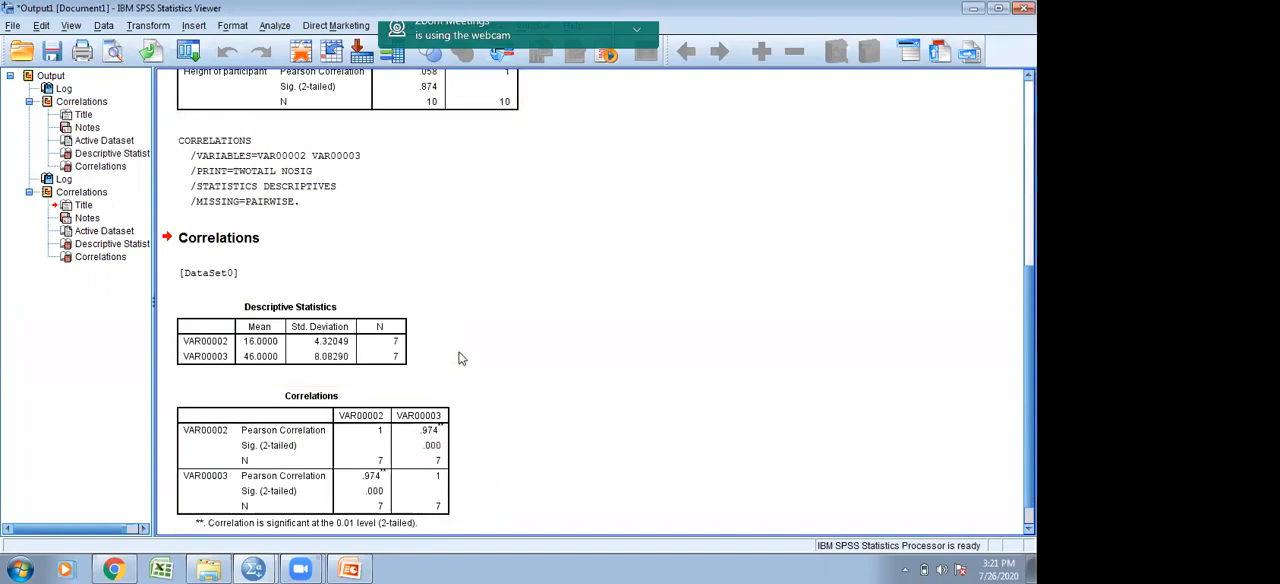
pyautogui.scroll(7, 462, 359)
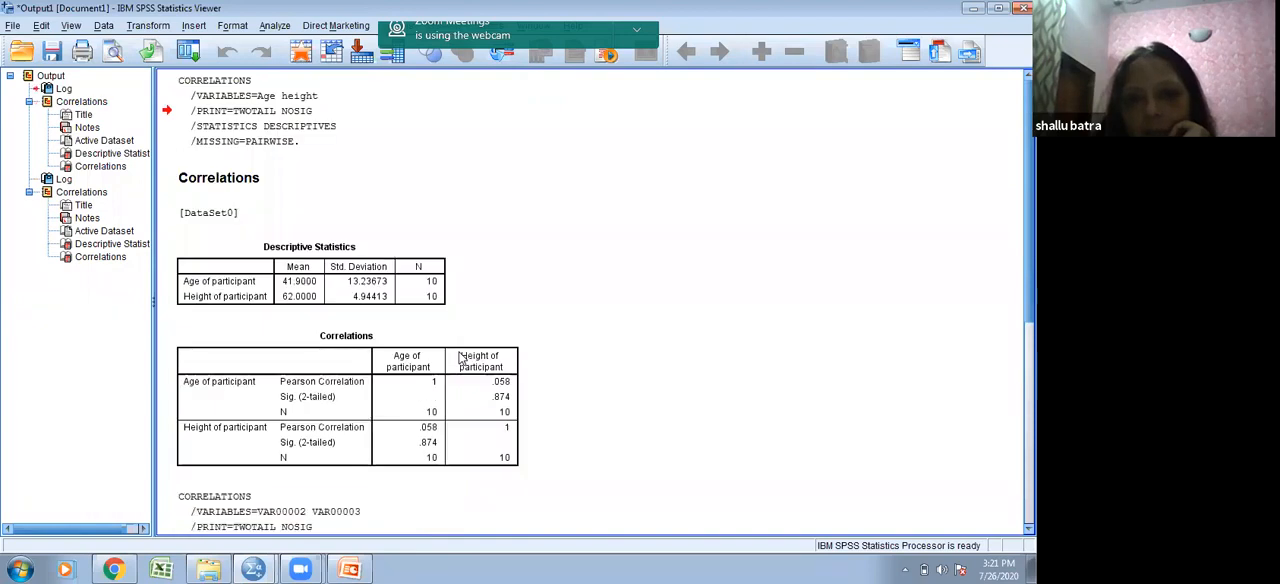
pyautogui.click(436, 360)
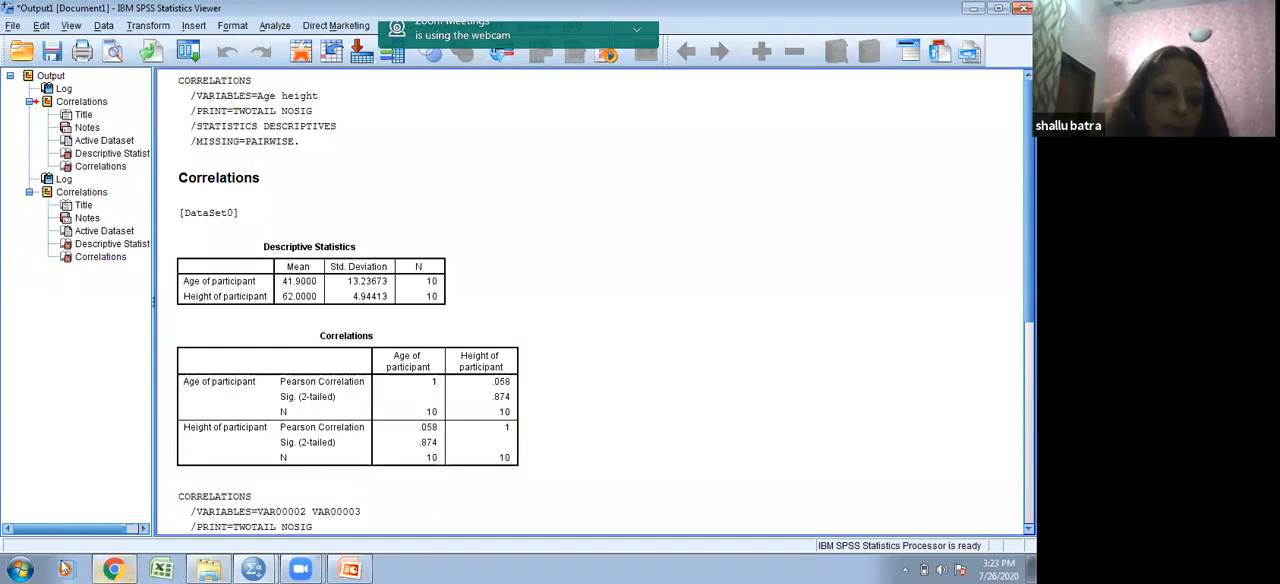
# - Switch to a new Microsoft Word document and write the null hypothesis "Ho: R=0" on the first line
pyautogui.click(20, 568)
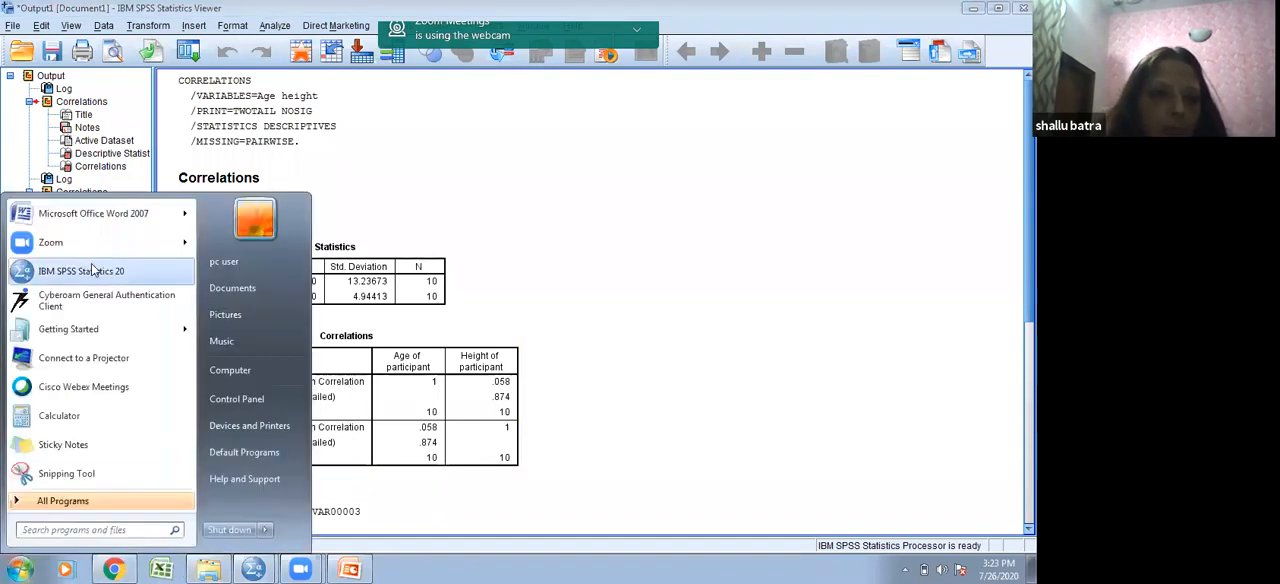
pyautogui.click(100, 214)
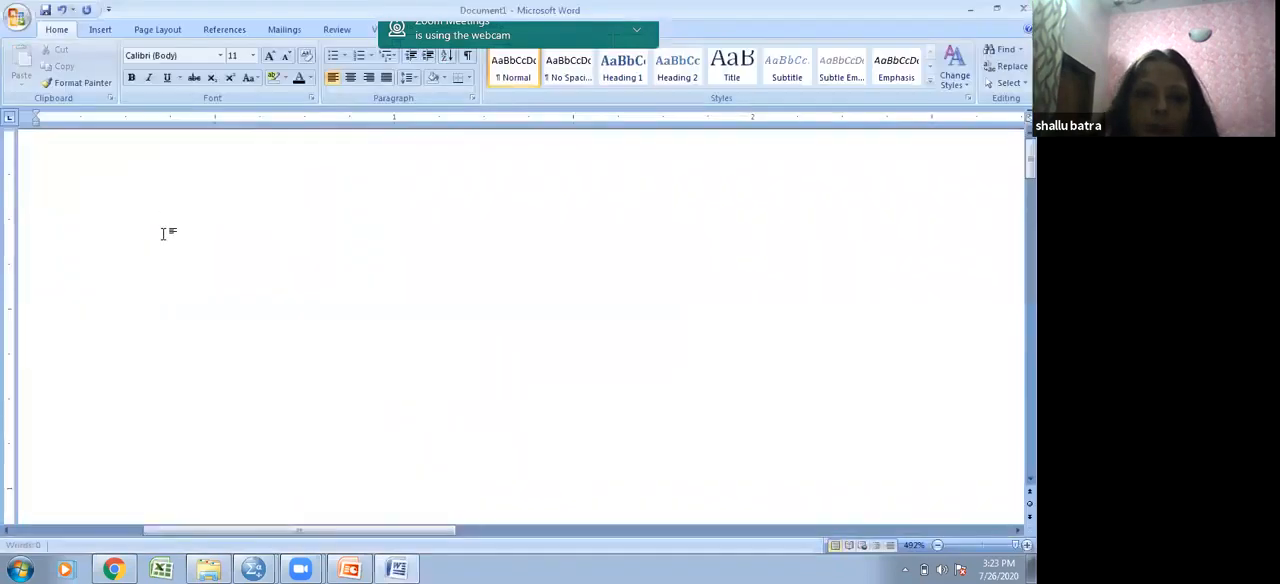
pyautogui.write('h')
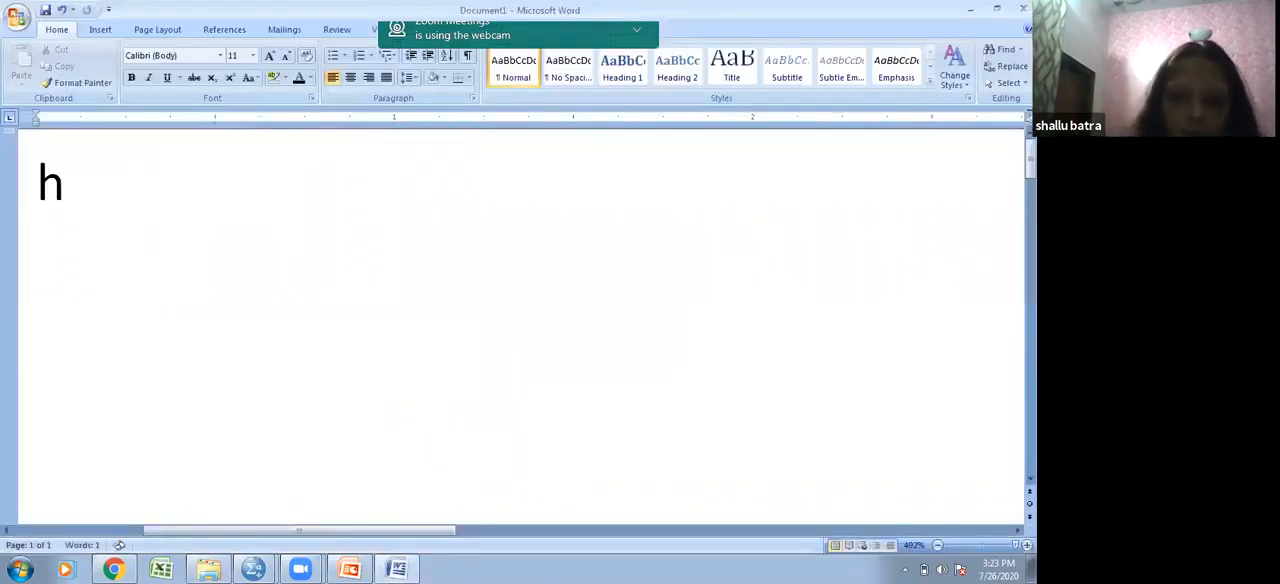
pyautogui.press('BackSpace')
pyautogui.write('h')
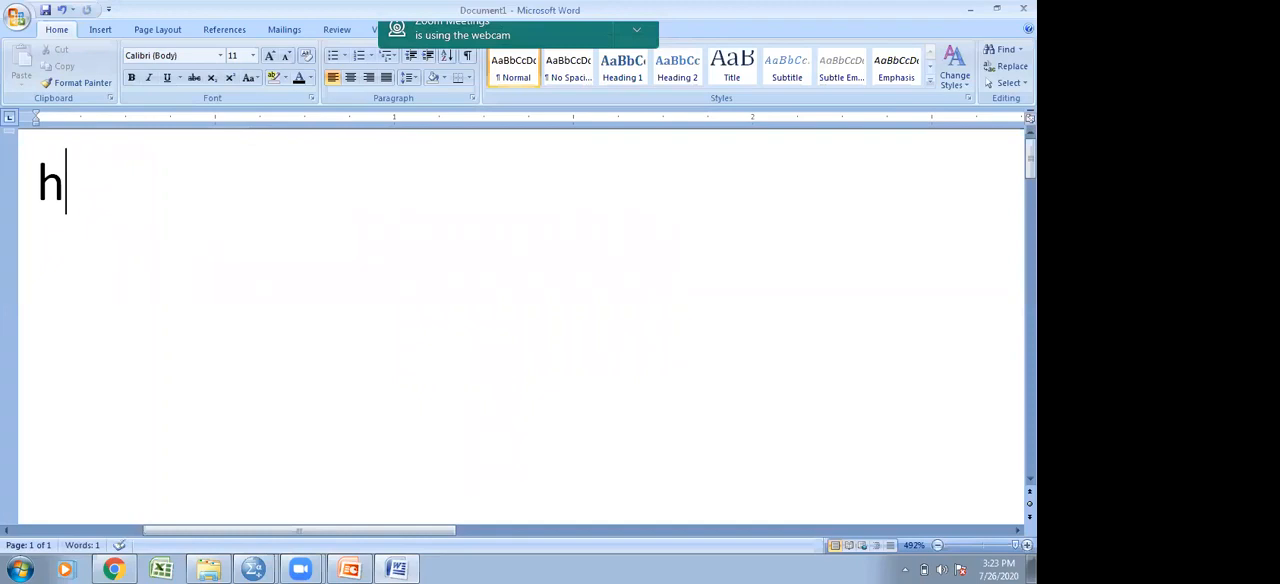
pyautogui.press('BackSpace')
pyautogui.write('H')
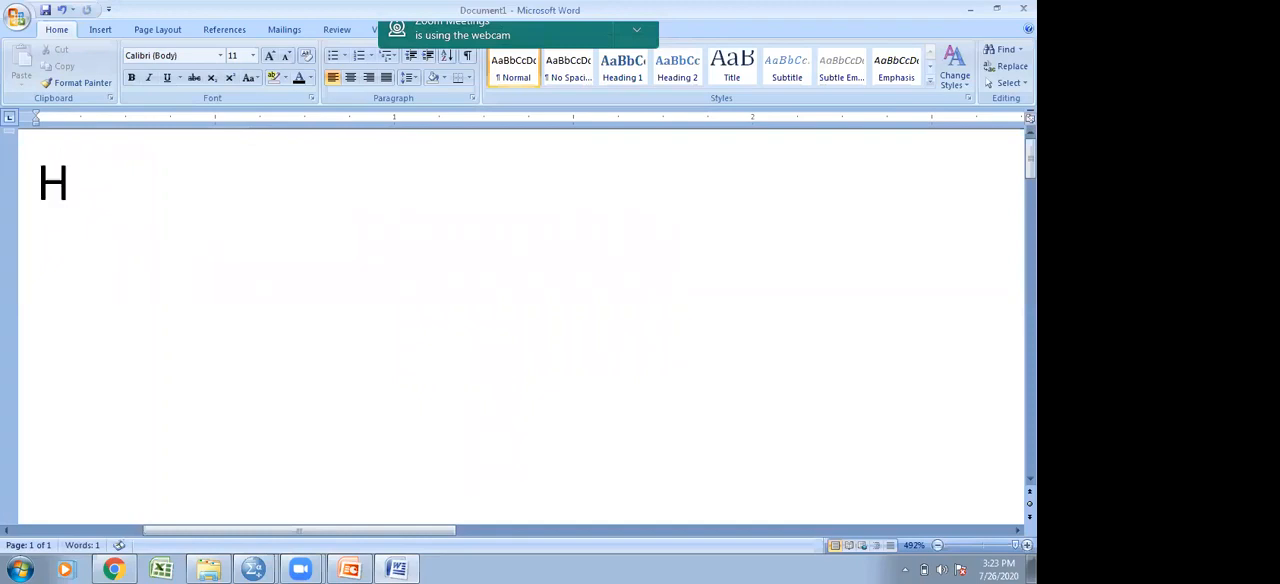
pyautogui.write('o ')
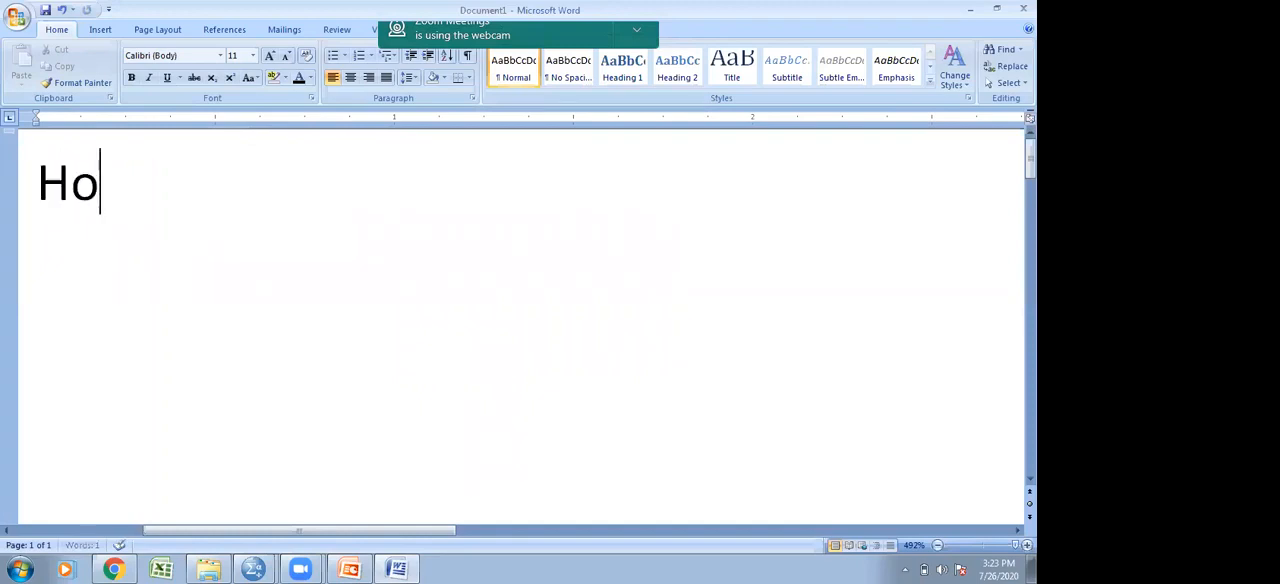
pyautogui.write(': R')
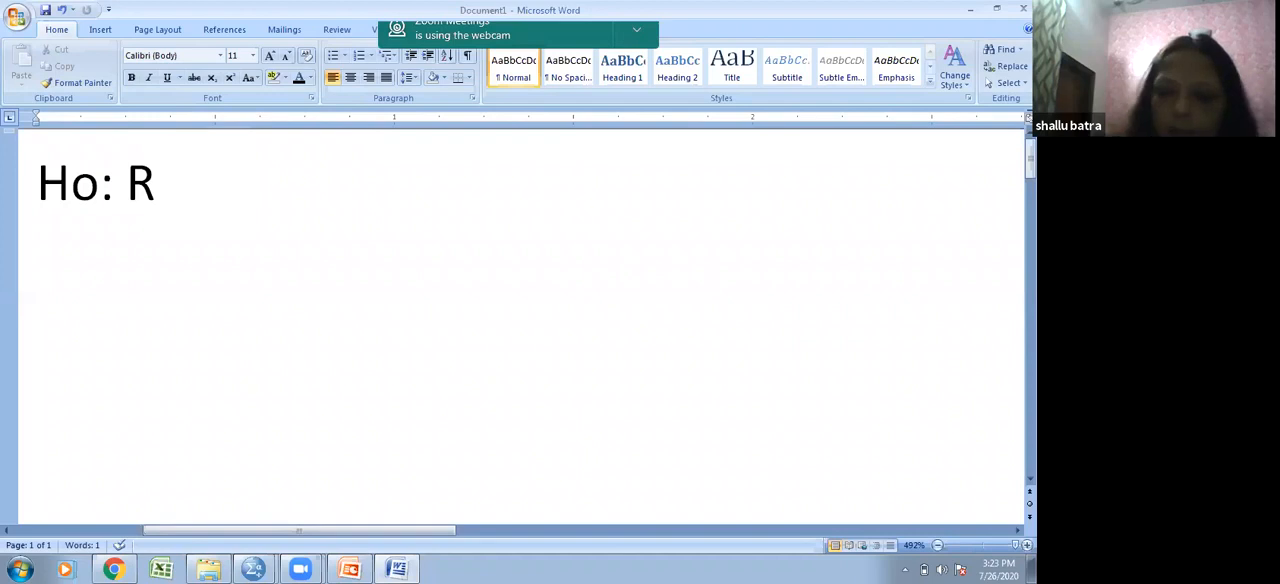
pyautogui.write('=')
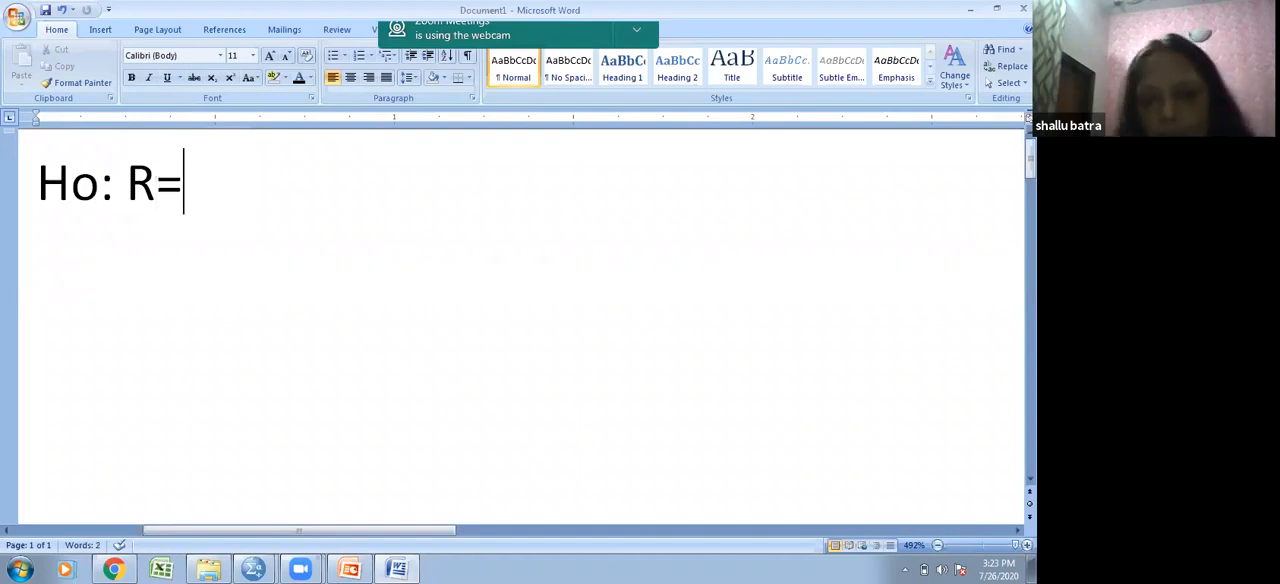
pyautogui.write(')')
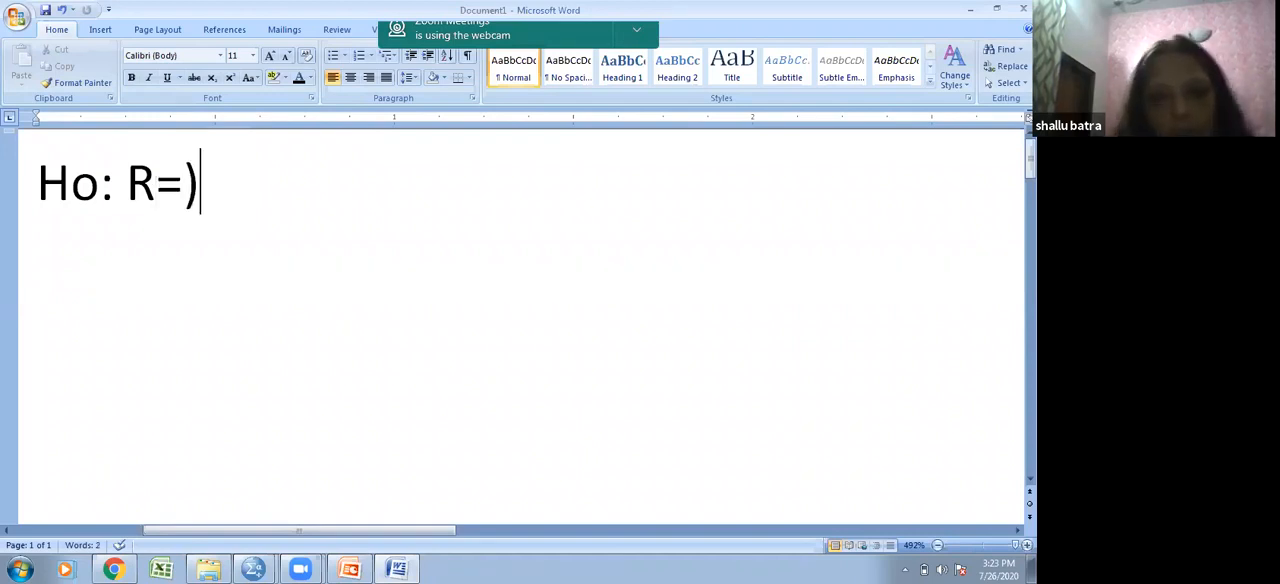
pyautogui.press('BackSpace')
pyautogui.write('0')
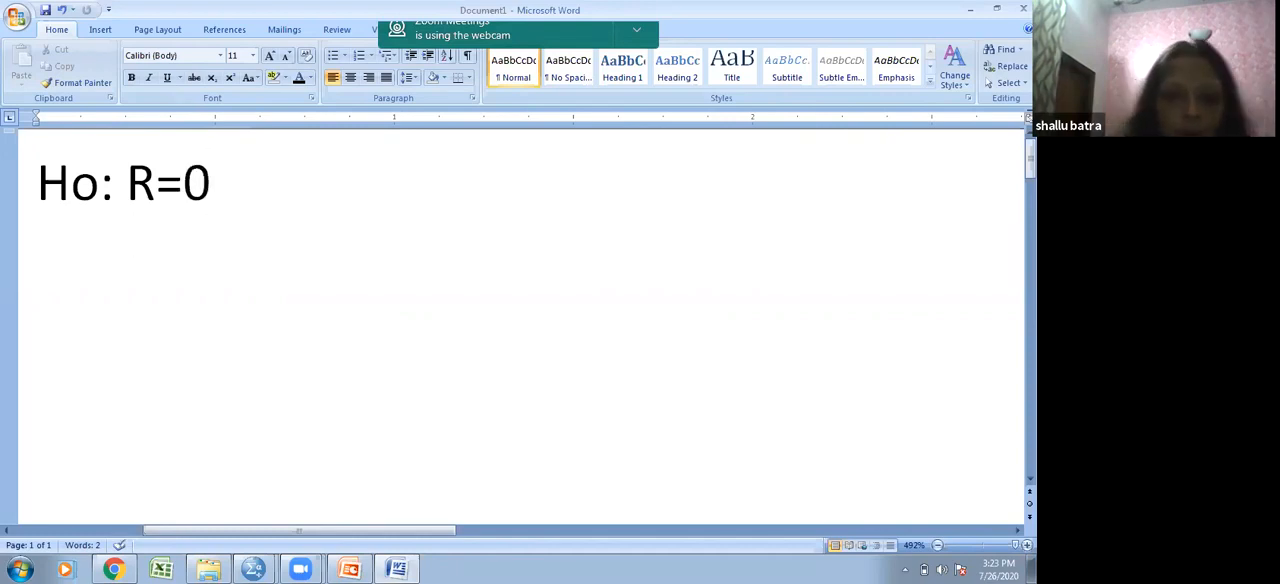
# - Begin the alternative hypothesis on a new line with "H1: R"
pyautogui.press('Return')
pyautogui.write('H1')
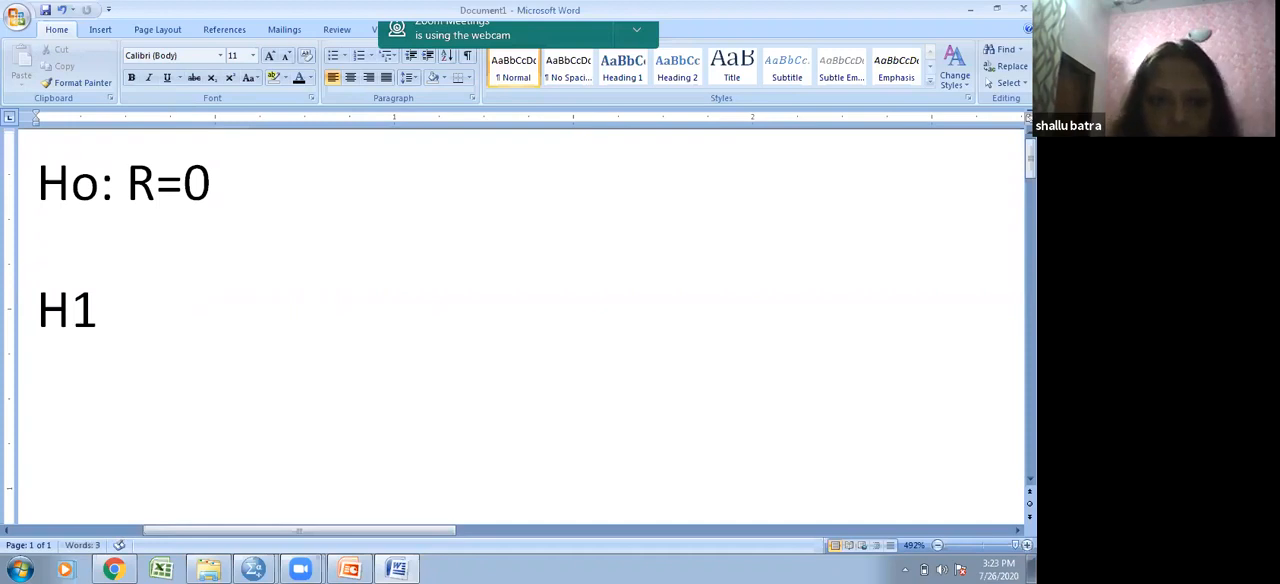
pyautogui.write(': R')
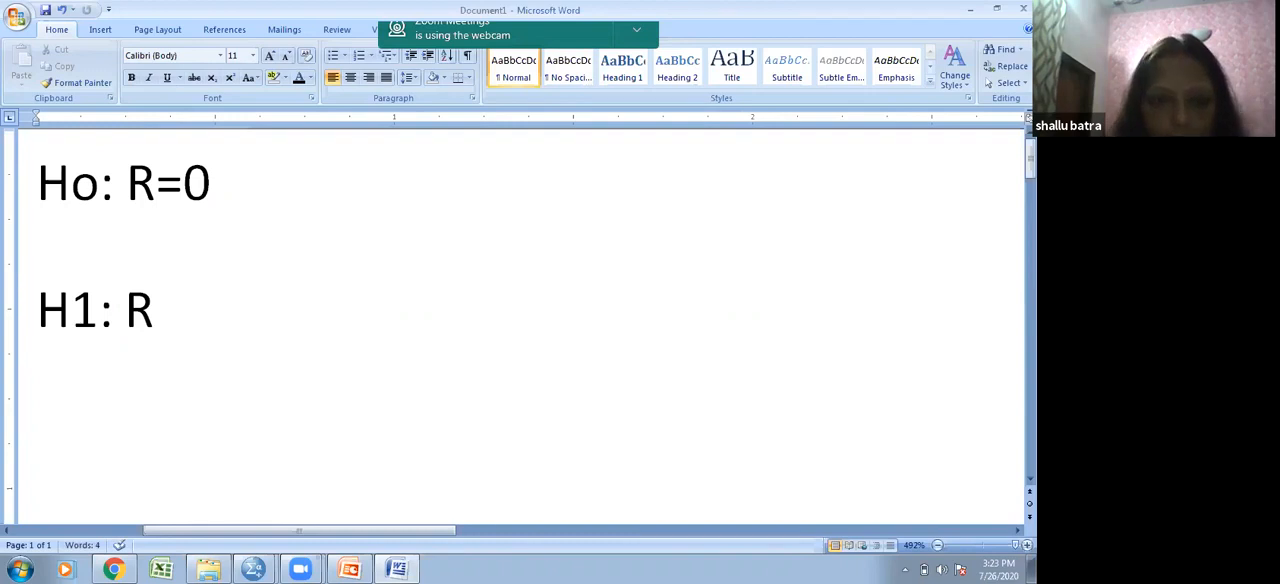
# - Insert the not-equal symbol after R and complete the alternative hypothesis as "H1: R≠0"
pyautogui.click(104, 31)
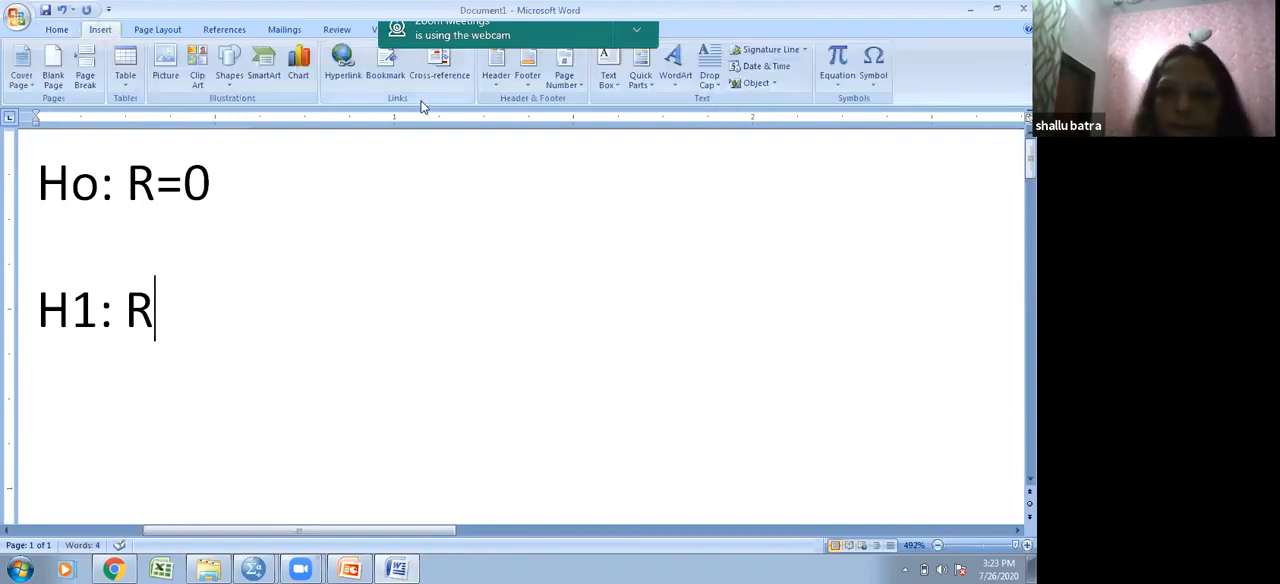
pyautogui.click(873, 65)
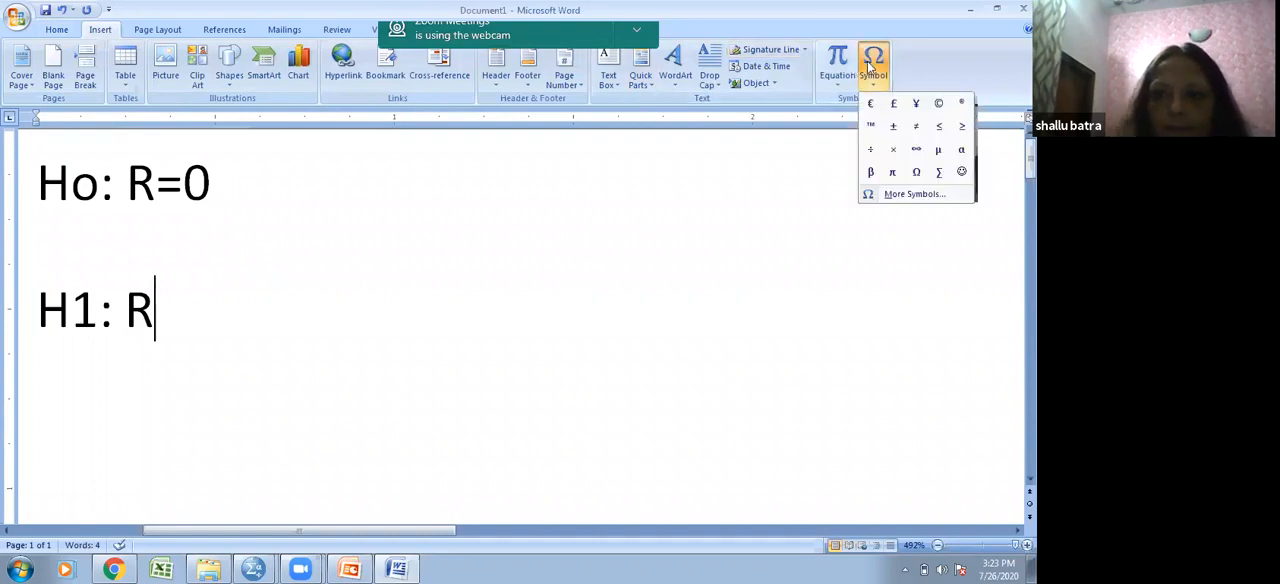
pyautogui.click(943, 200)
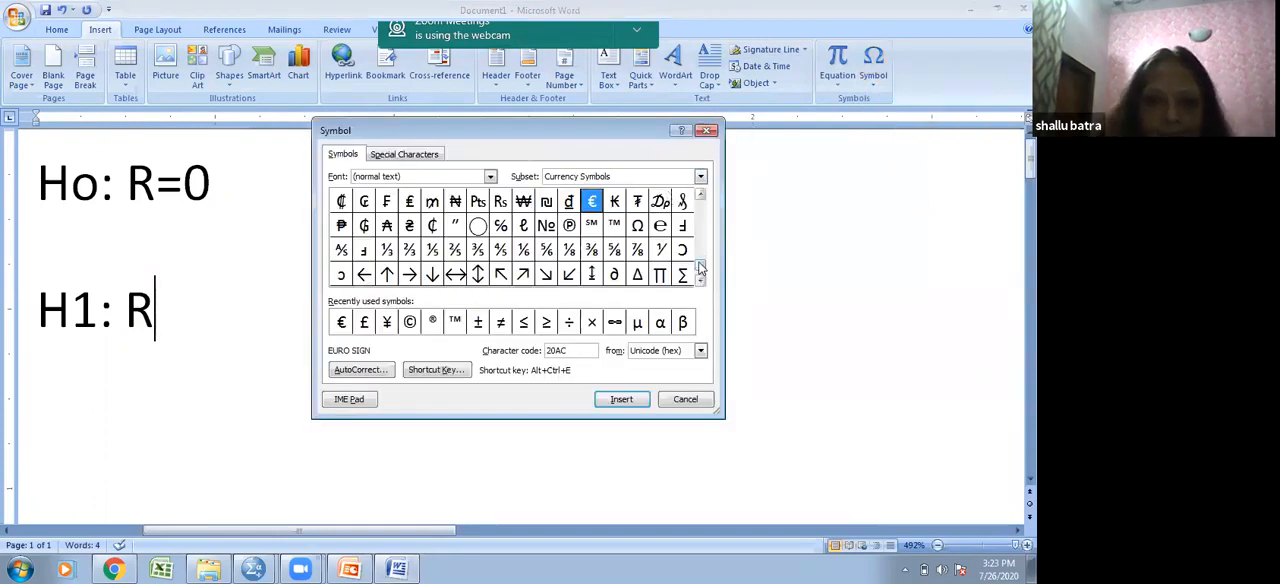
pyautogui.moveTo(700, 268); pyautogui.dragTo(702, 177)
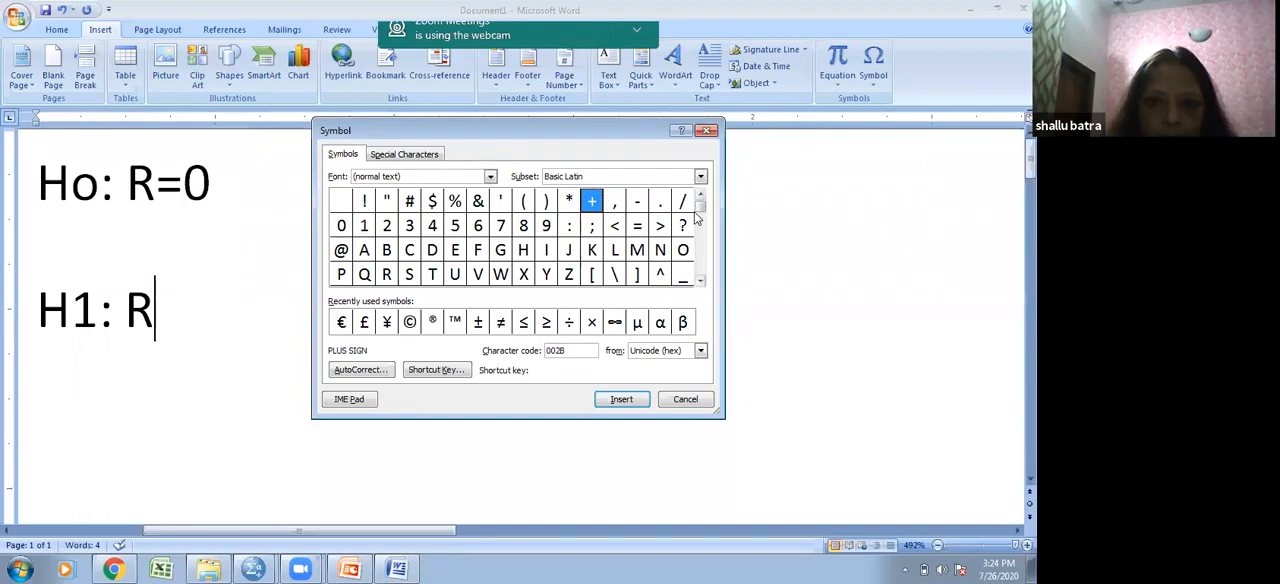
pyautogui.click(500, 321)
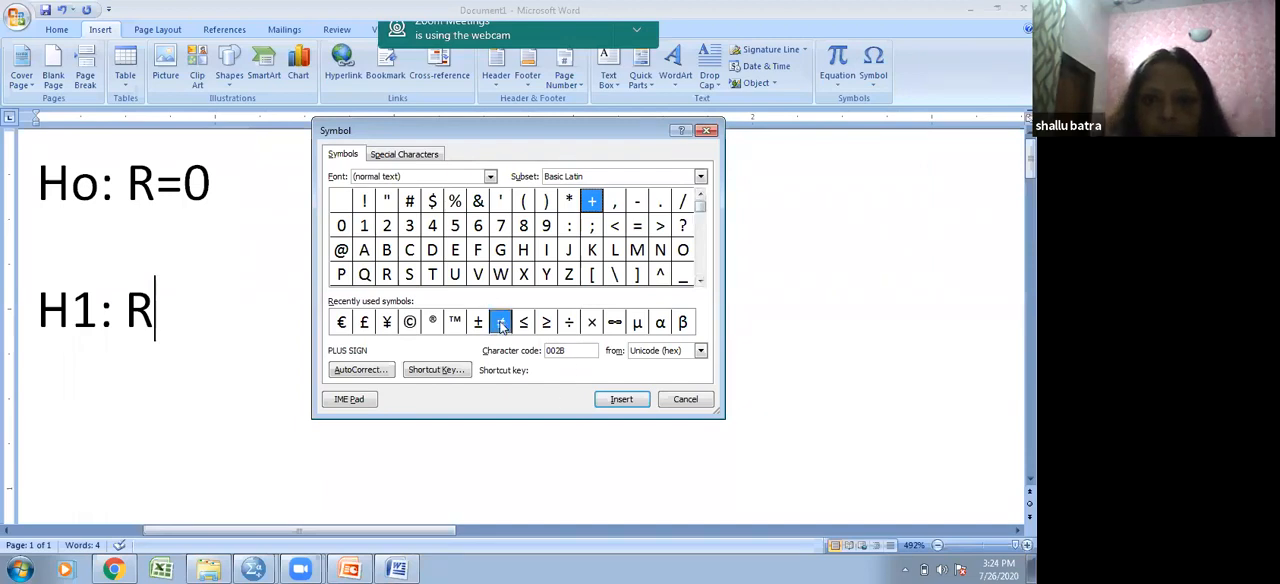
pyautogui.click(622, 400)
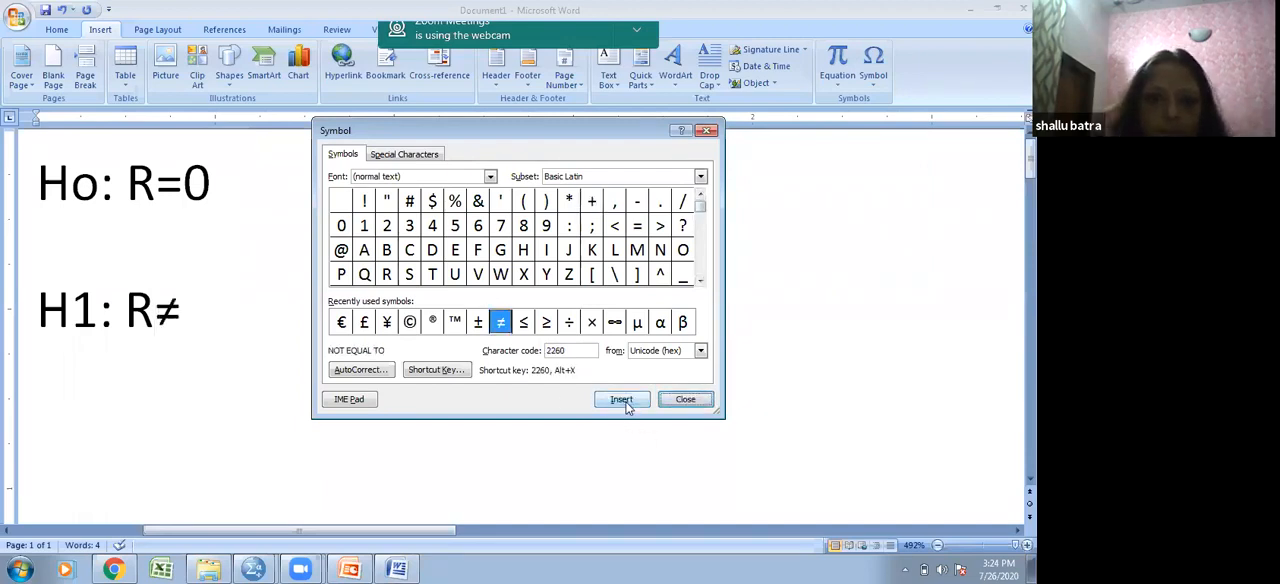
pyautogui.click(228, 305)
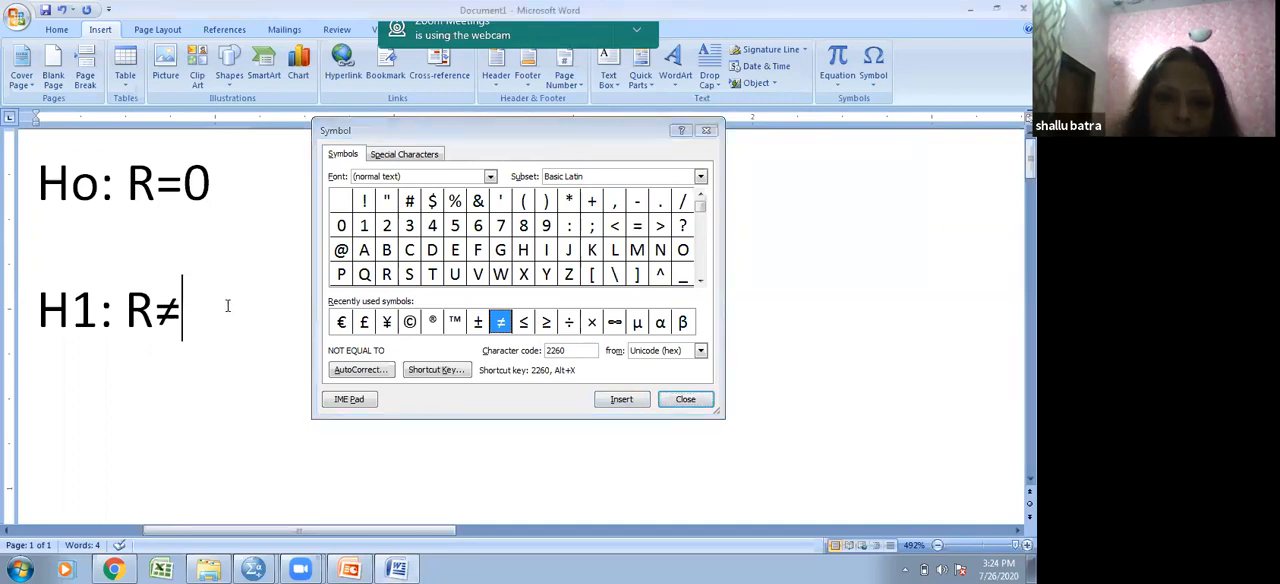
pyautogui.write('0')
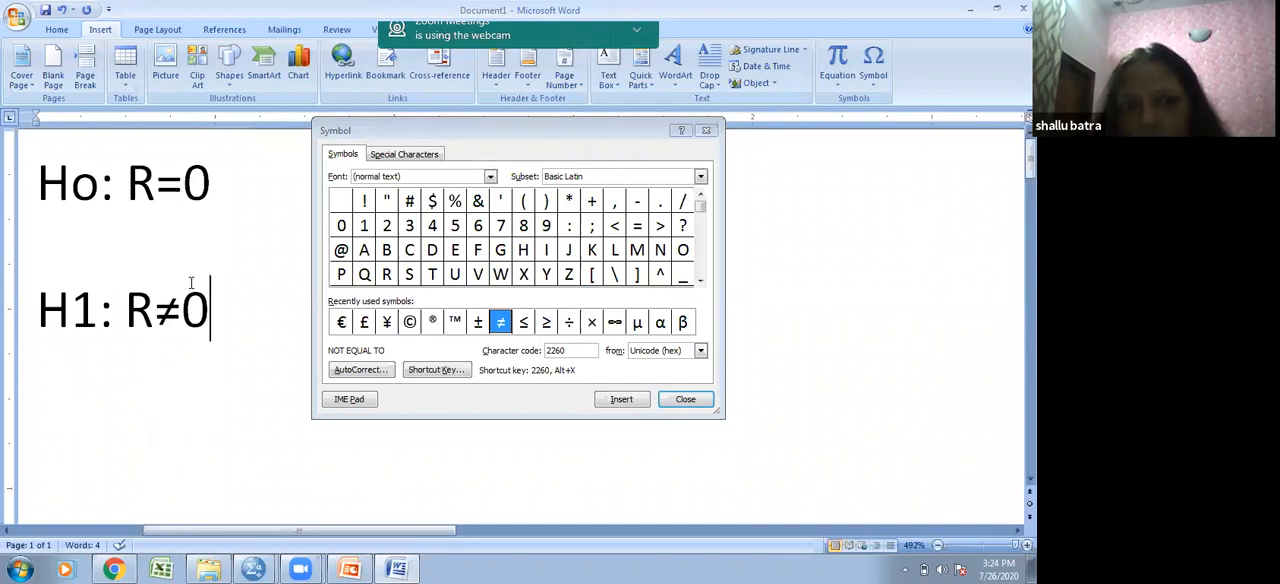
# - Start another alternative hypothesis on a new line with "H1: R" followed by an inserted greater-than symbol
pyautogui.press('Return')
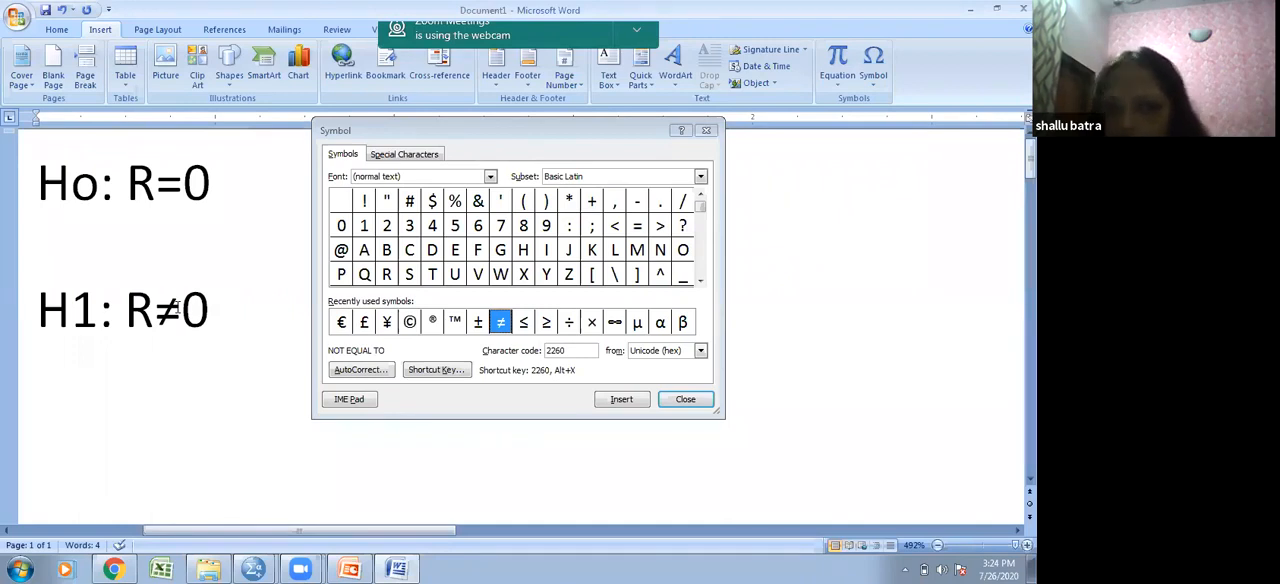
pyautogui.write('H')
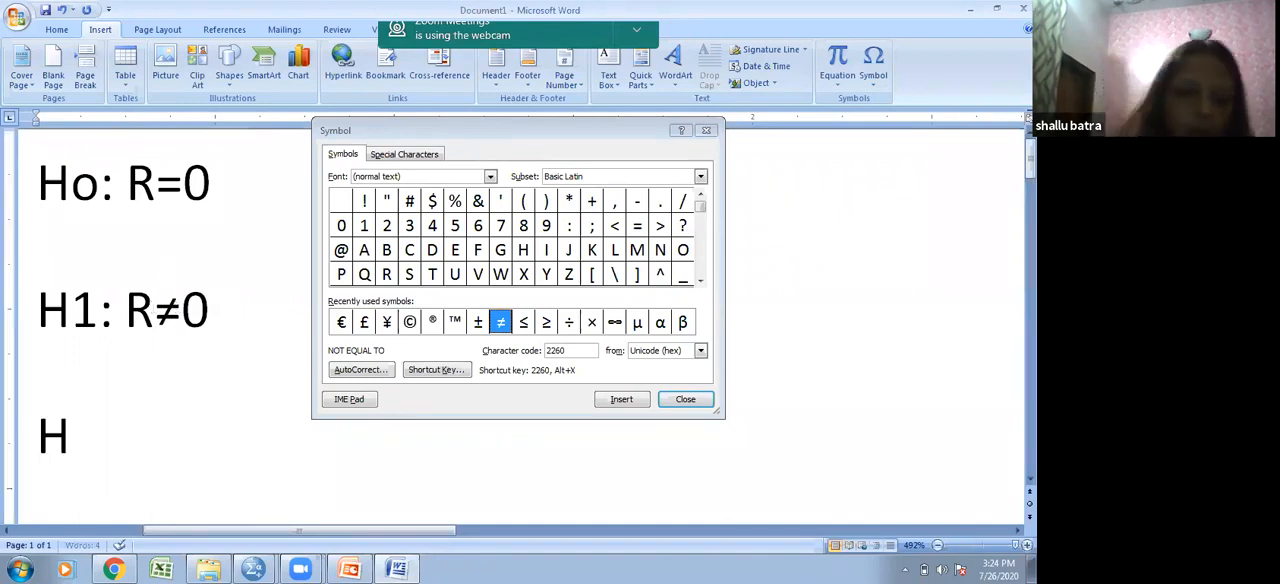
pyautogui.write('1: ')
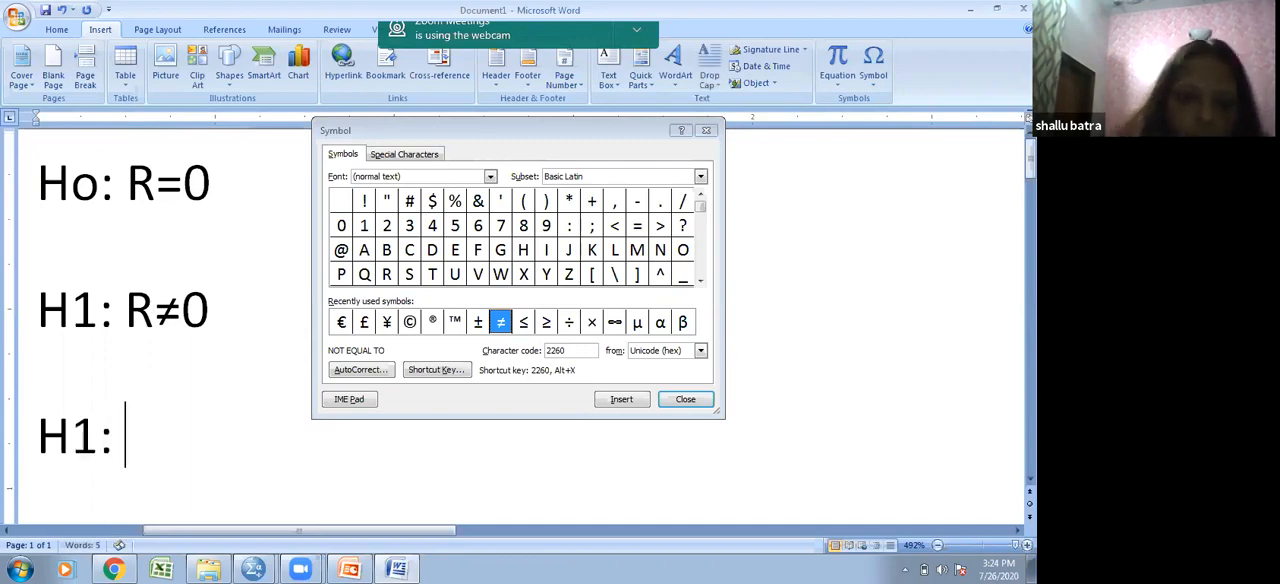
pyautogui.write('R')
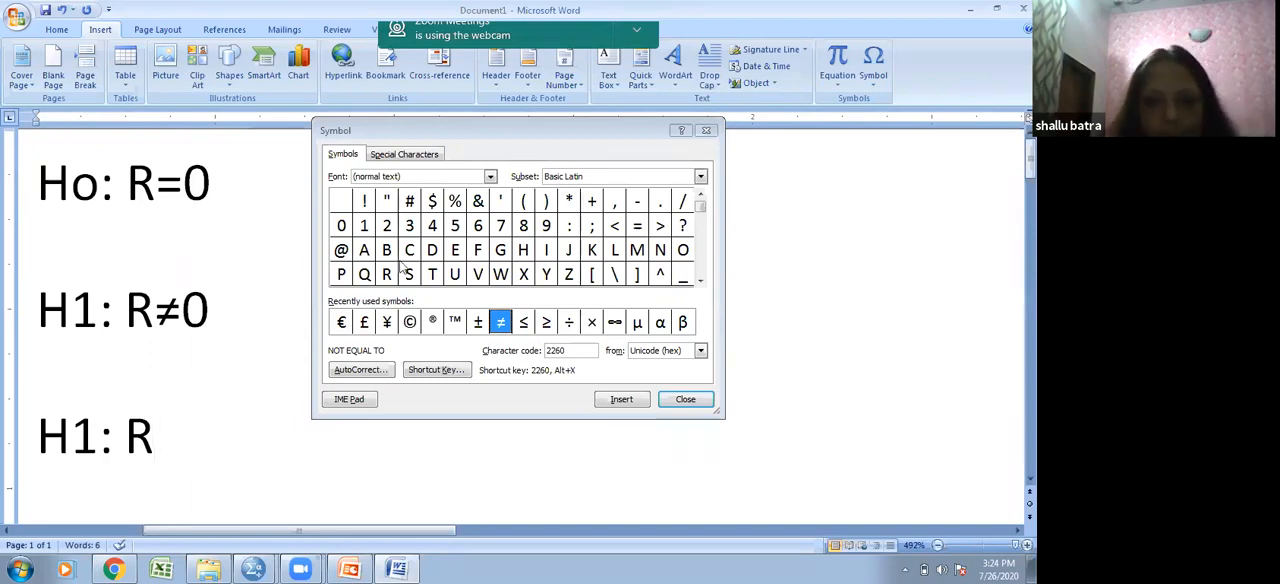
pyautogui.click(546, 323)
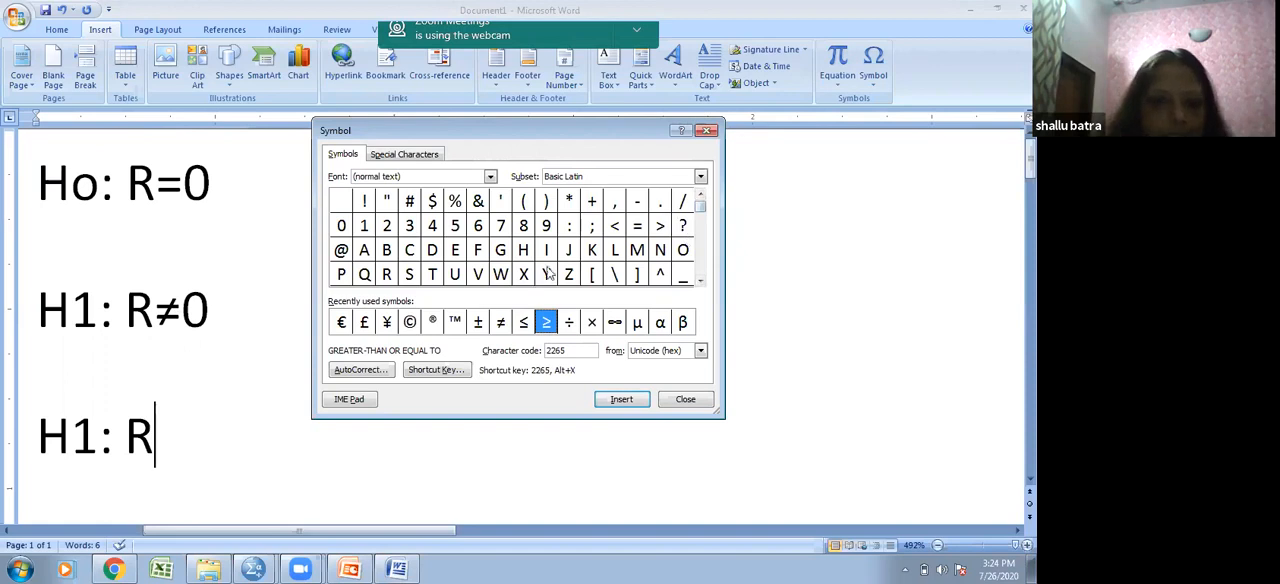
pyautogui.click(660, 226)
pyautogui.click(620, 401)
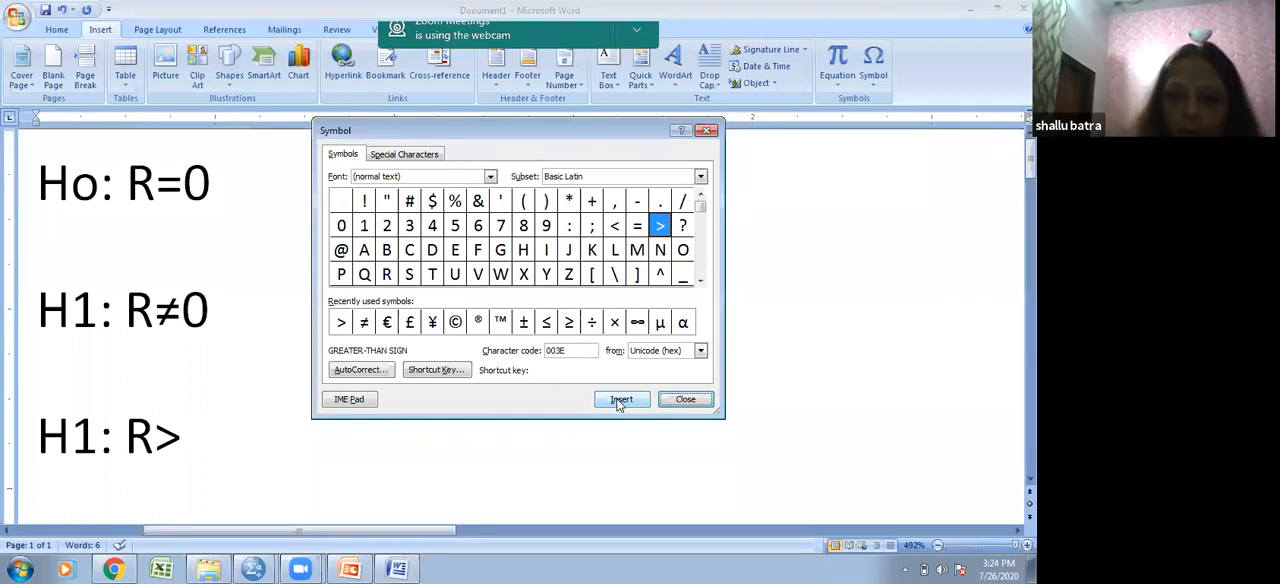
# - Complete the greater-than hypothesis so the line reads "H1: R>0 (Right Tail Test)"
pyautogui.click(201, 440)
pyautogui.write(')')
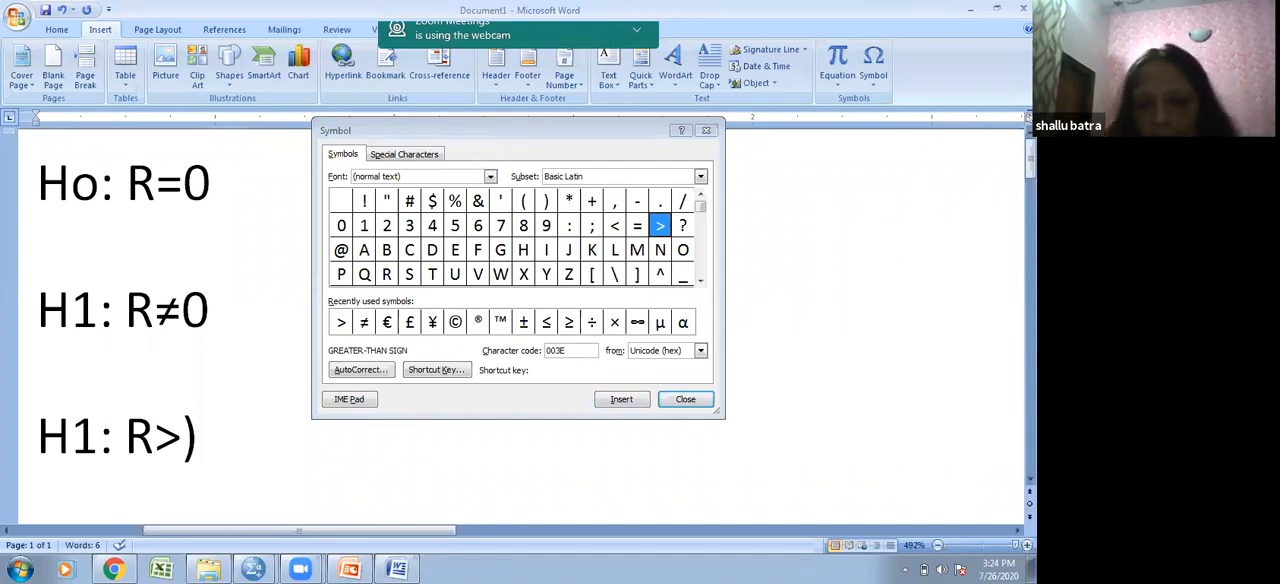
pyautogui.press('BackSpace')
pyautogui.write('0 (R')
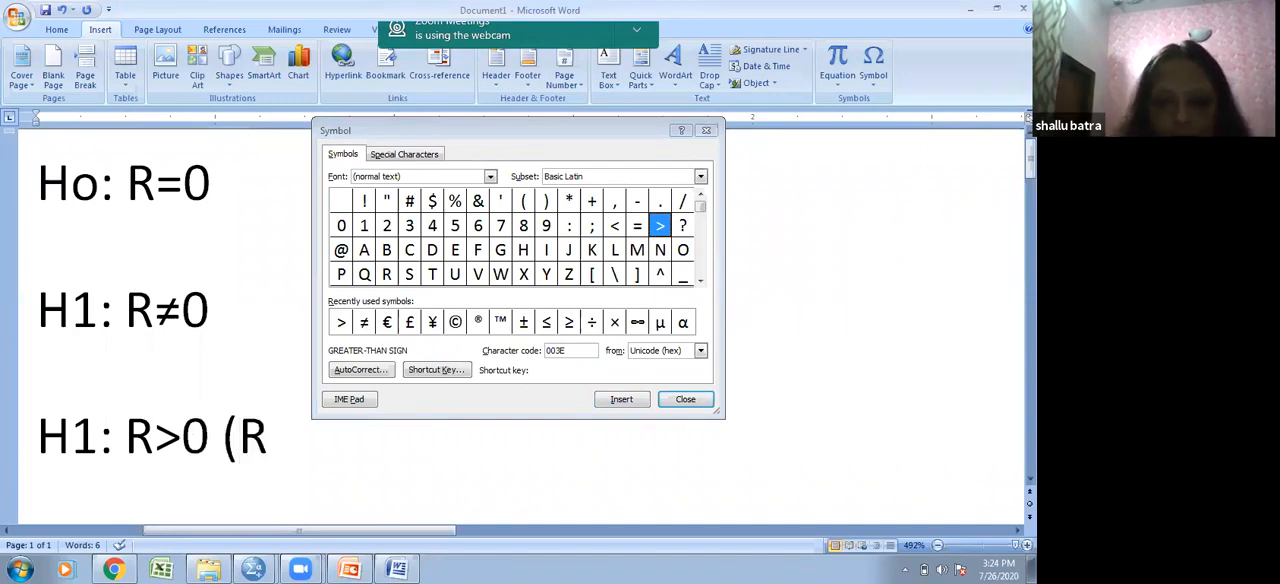
pyautogui.write('ight Tail')
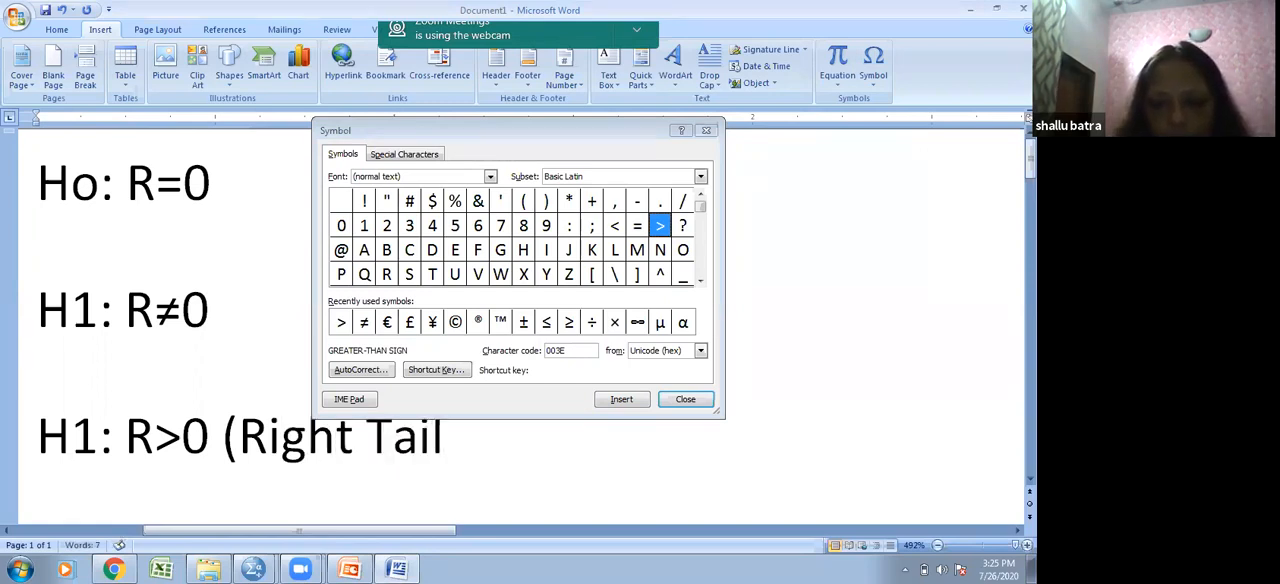
pyautogui.write(' Test)')
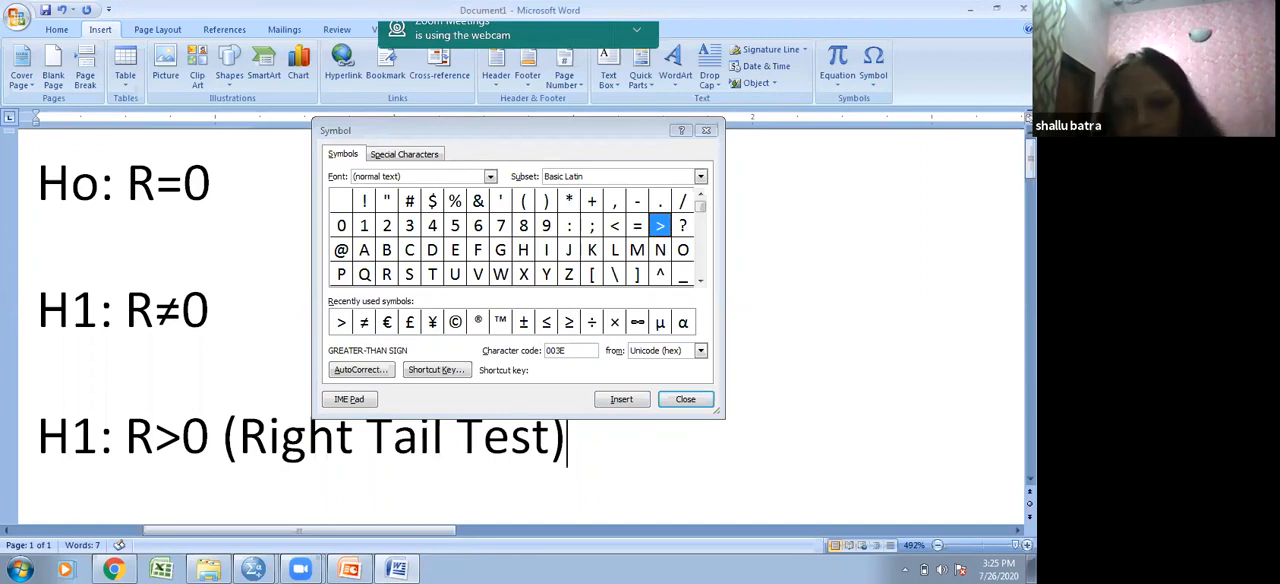
# - Start another alternative hypothesis on a new line with "H1: R" and insert the less-than symbol after it
pyautogui.press('Return')
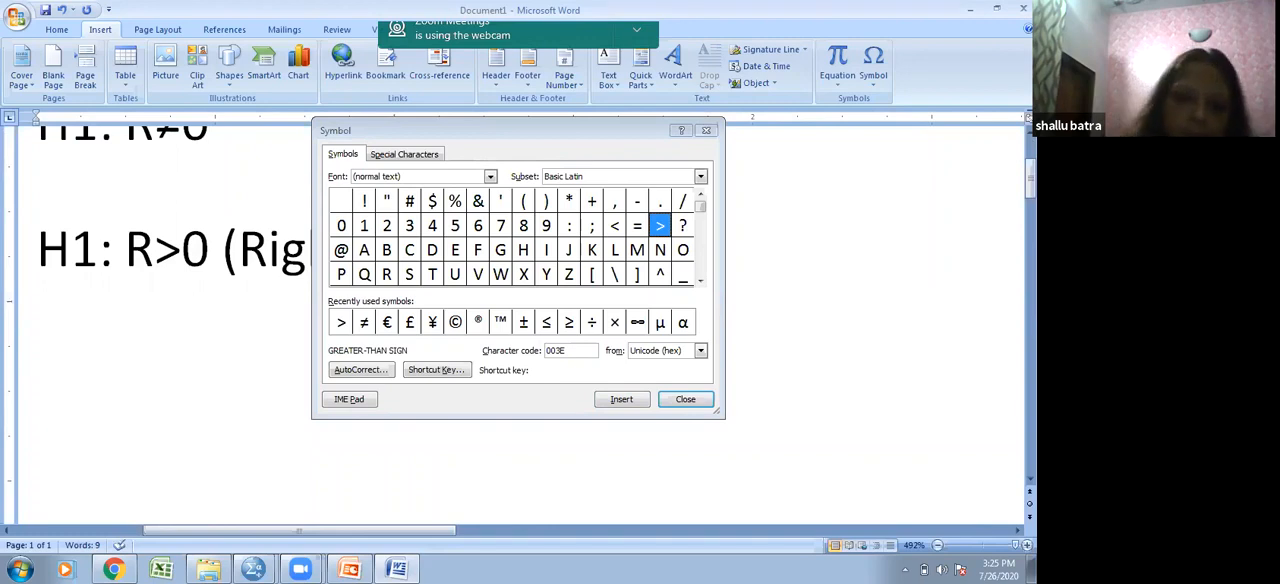
pyautogui.write('H1: R')
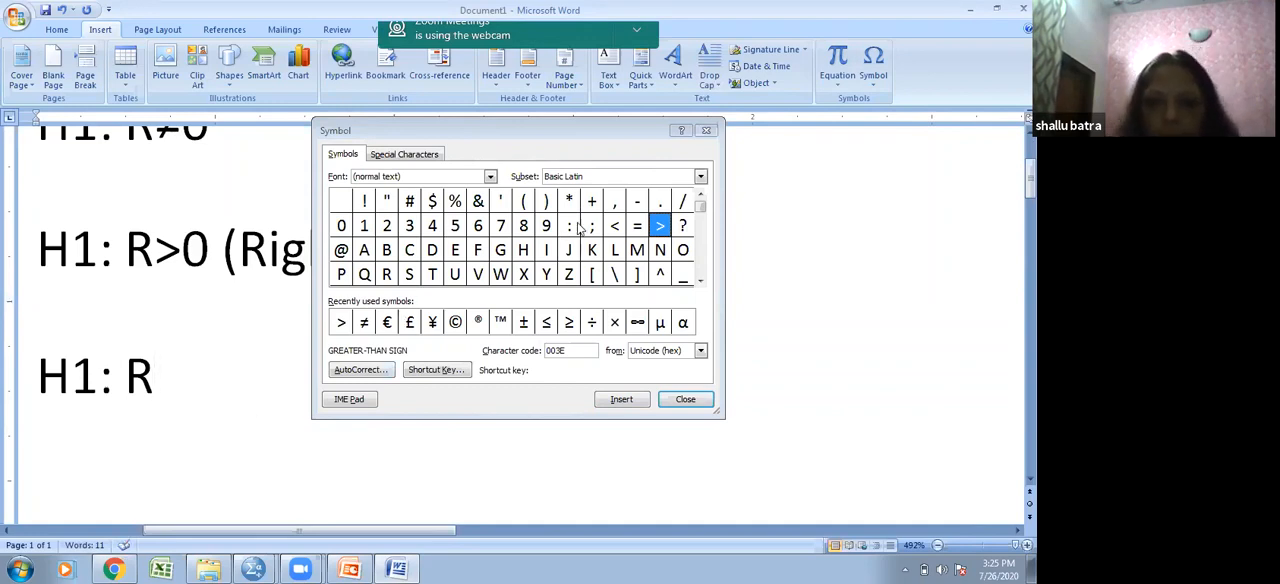
pyautogui.click(614, 231)
pyautogui.click(614, 402)
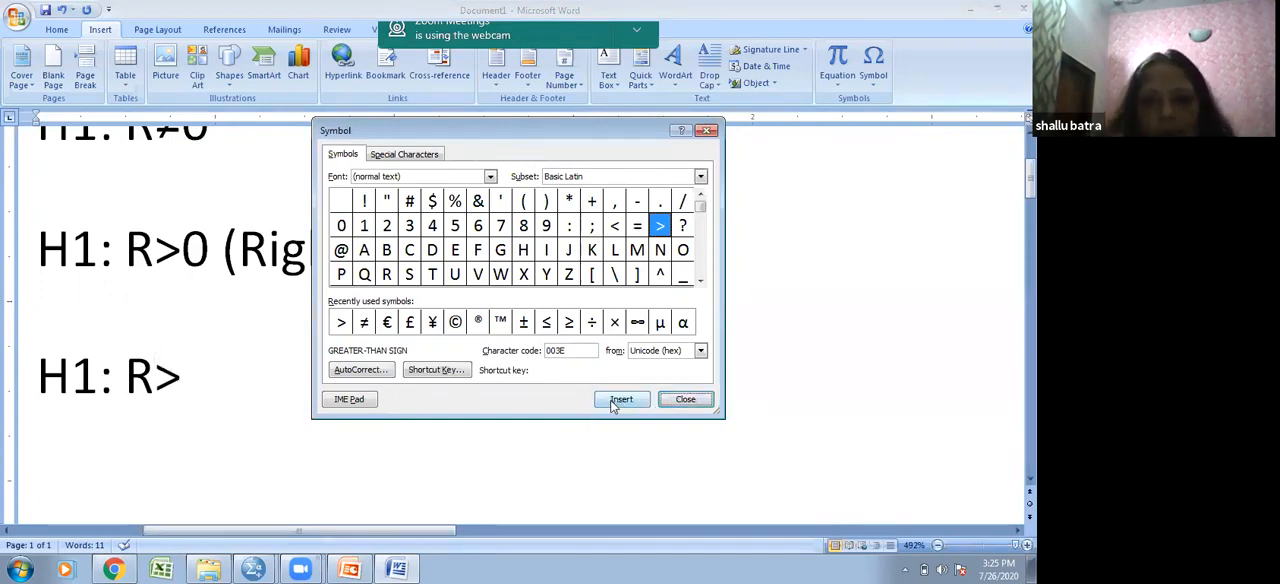
pyautogui.click(616, 228)
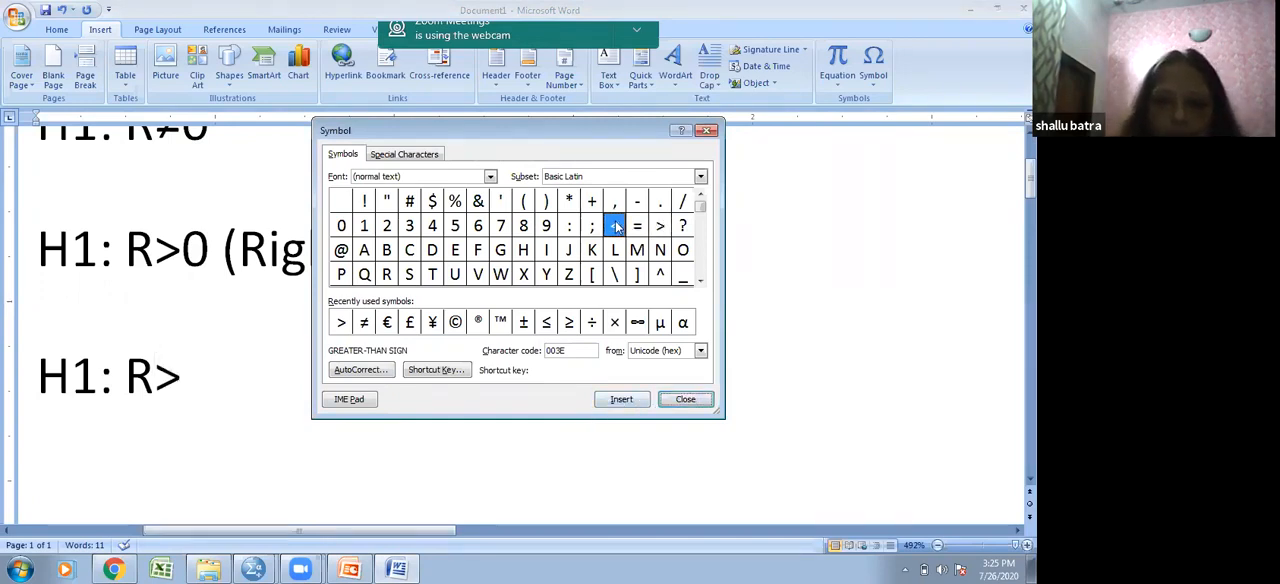
pyautogui.click(632, 401)
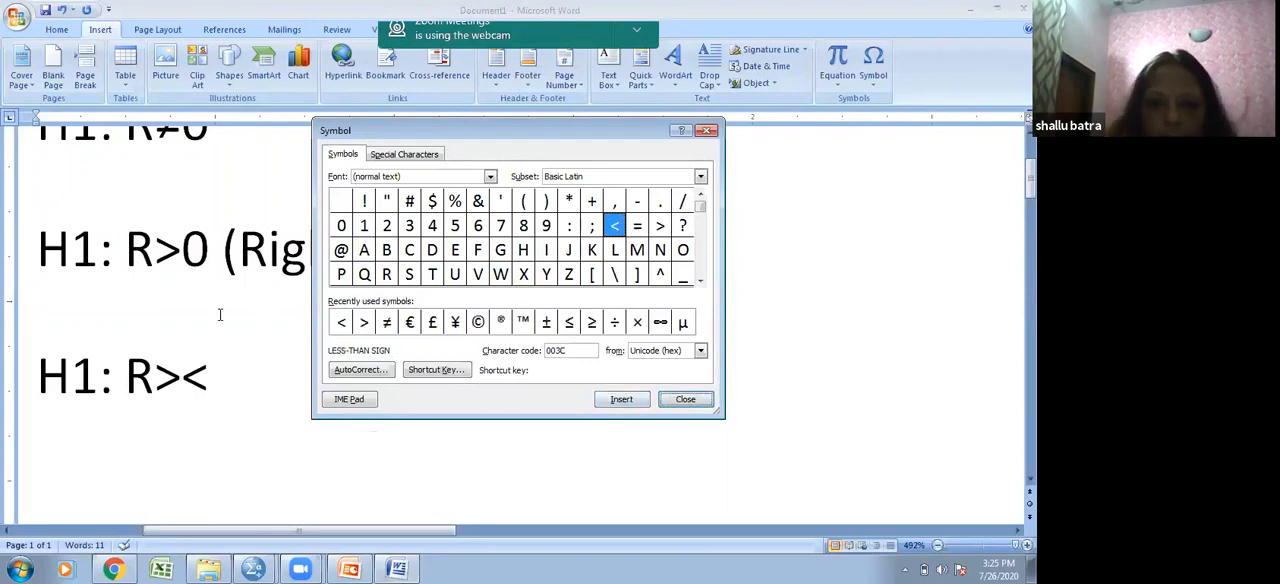
# - Delete the stray greater-than sign before the less-than symbol so the new line reads "H1: R<"
pyautogui.click(200, 375)
pyautogui.press('Left')
pyautogui.press('BackSpace')
pyautogui.press('Right')
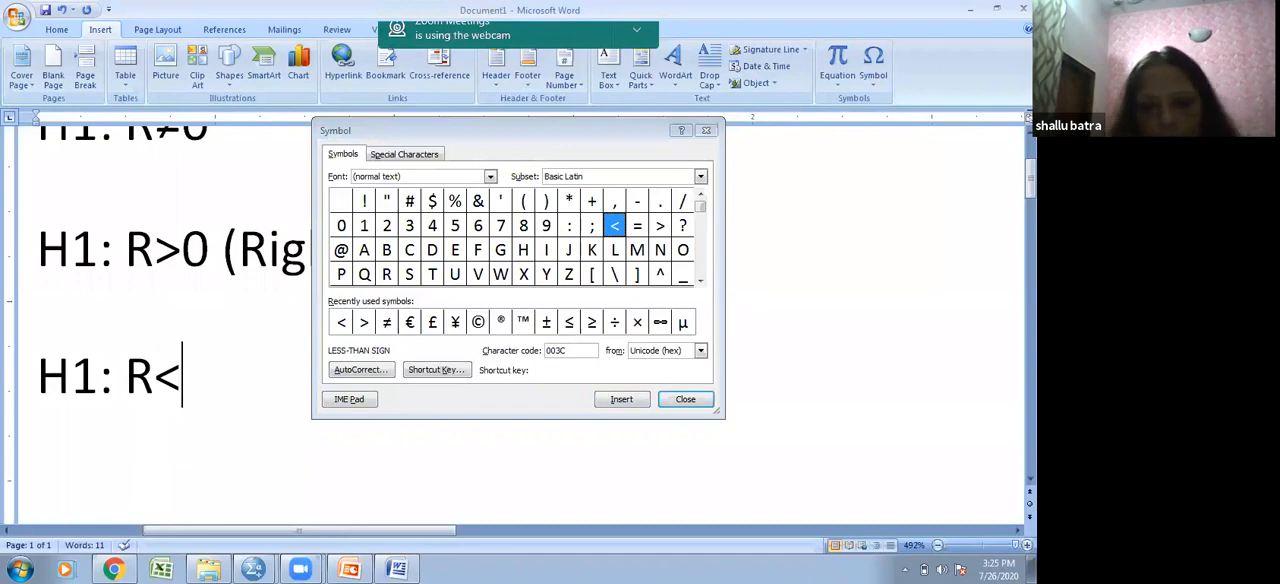
# - Complete the less-than hypothesis as "H1: R<0 (left Tail test)" and close the Symbol dialog
pyautogui.write(')')
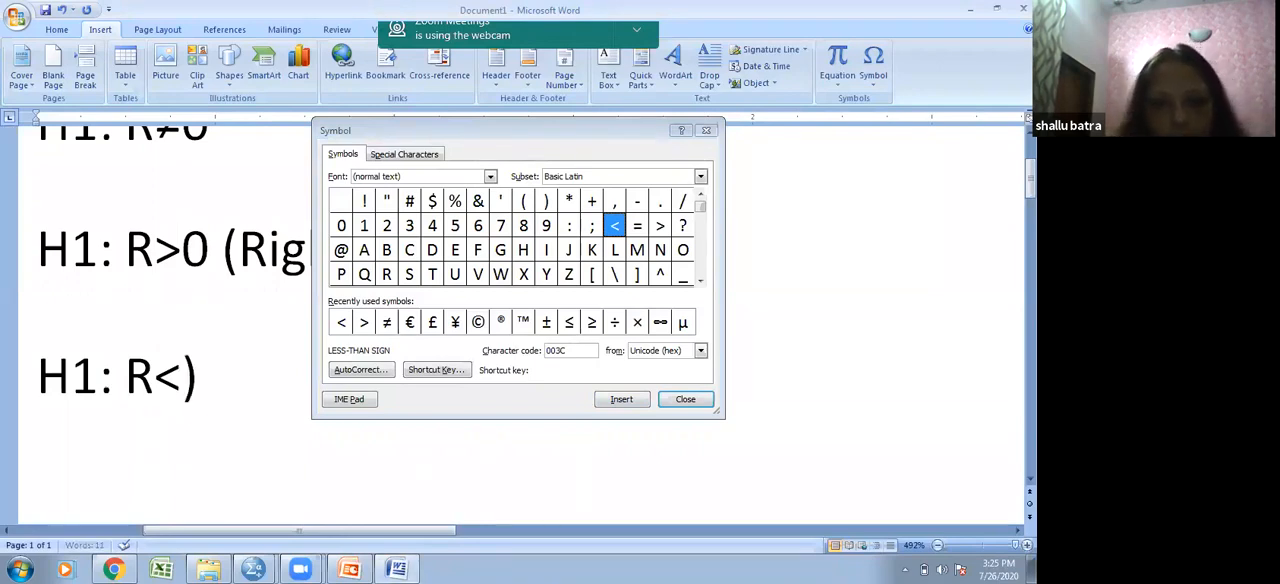
pyautogui.press('BackSpace')
pyautogui.write('0 (')
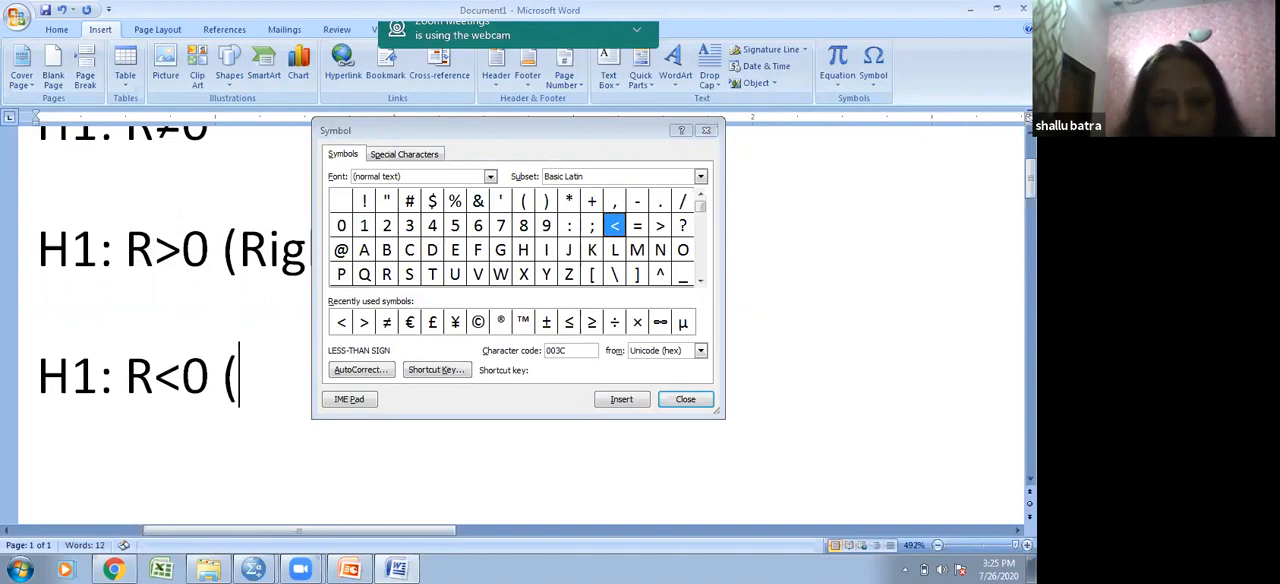
pyautogui.write('left')
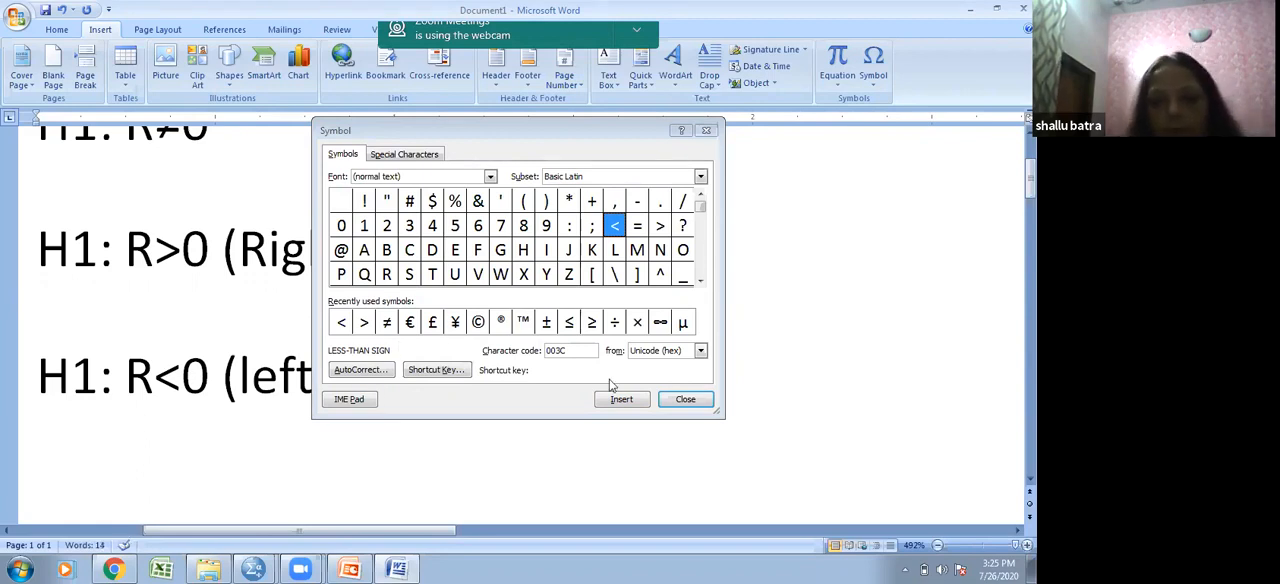
pyautogui.click(685, 400)
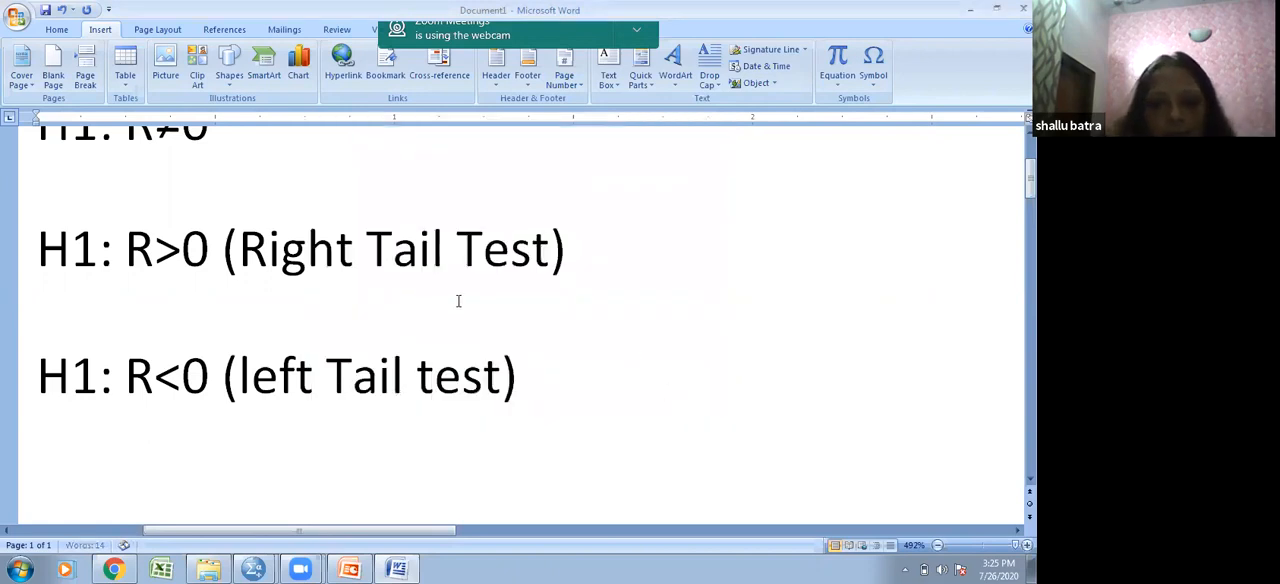
# - Add the label "(Two tail test)" after the not-equal hypothesis "H1: R≠0"
pyautogui.scroll(3, 238, 164)
pyautogui.click(238, 163)
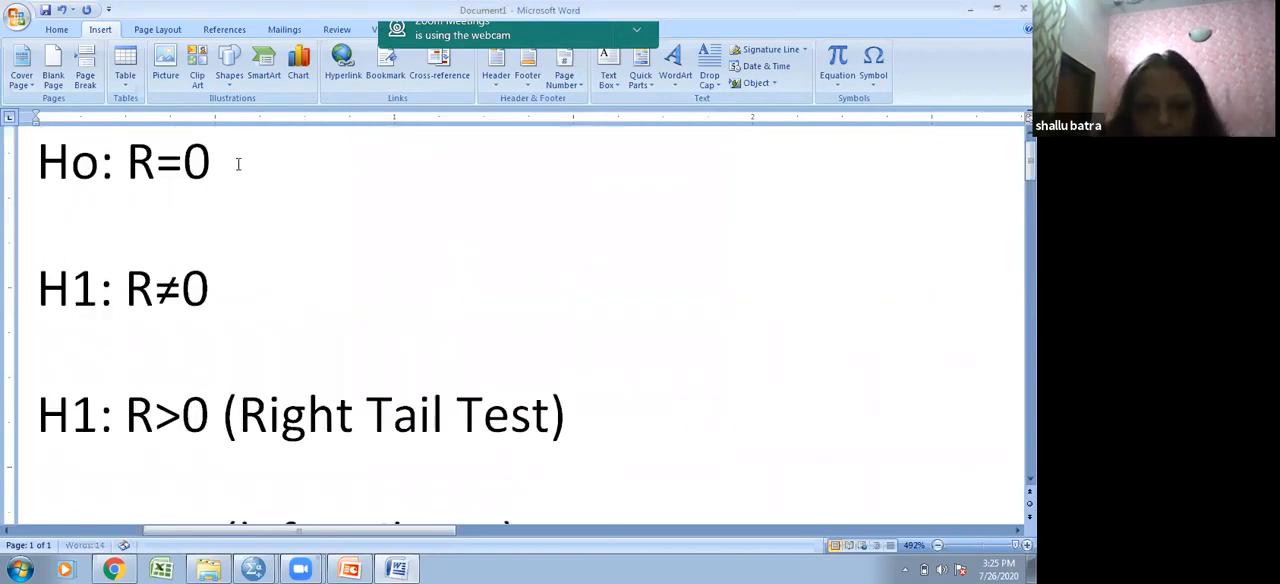
pyautogui.click(234, 291)
pyautogui.write('(Te')
pyautogui.press('BackSpace')
pyautogui.write('wo tail tes')
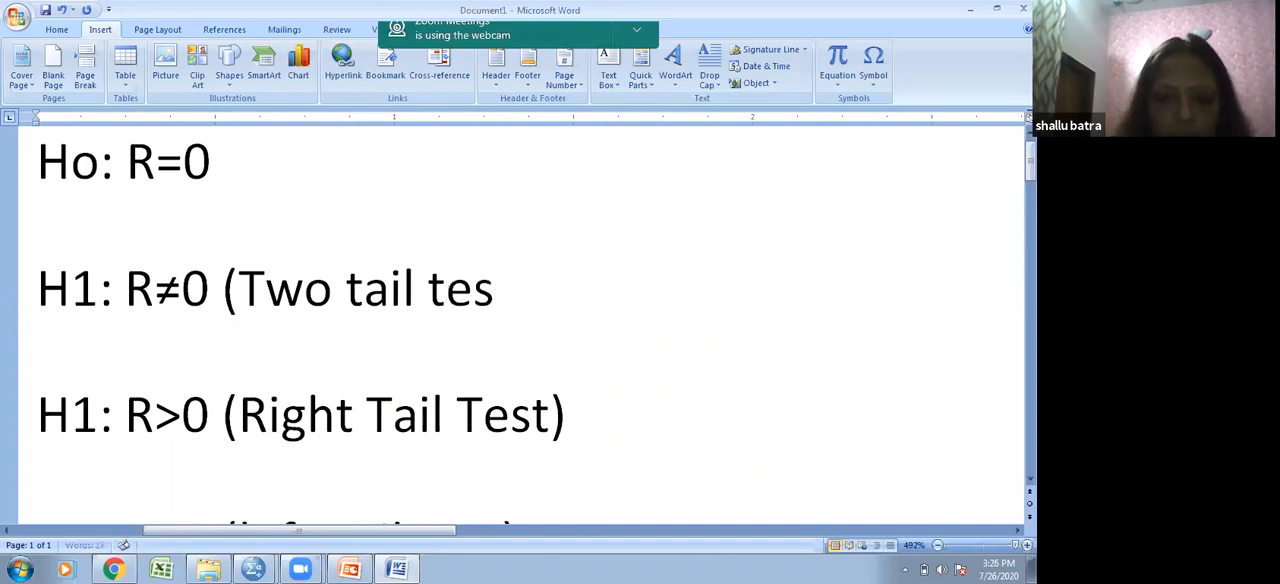
pyautogui.write('t)')
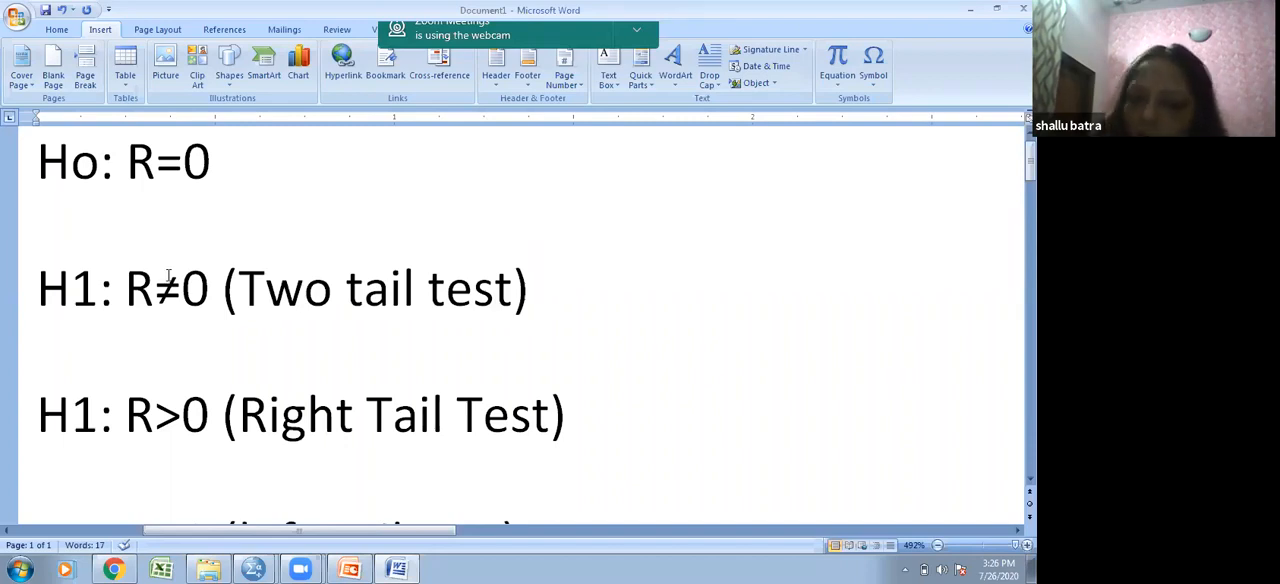
# - Switch to the SPSS output viewer, circle the age-height two-tailed significance and handwrite "<0.05 Ho rejected" beside it
pyautogui.press('Down')
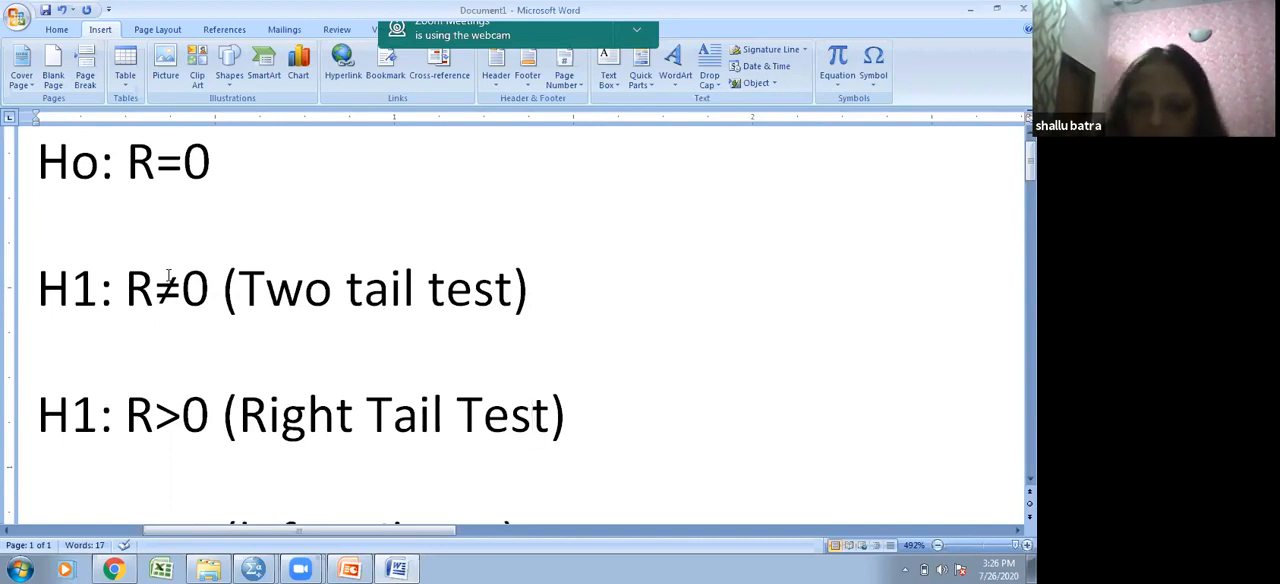
pyautogui.press('Down')
pyautogui.press('Down')
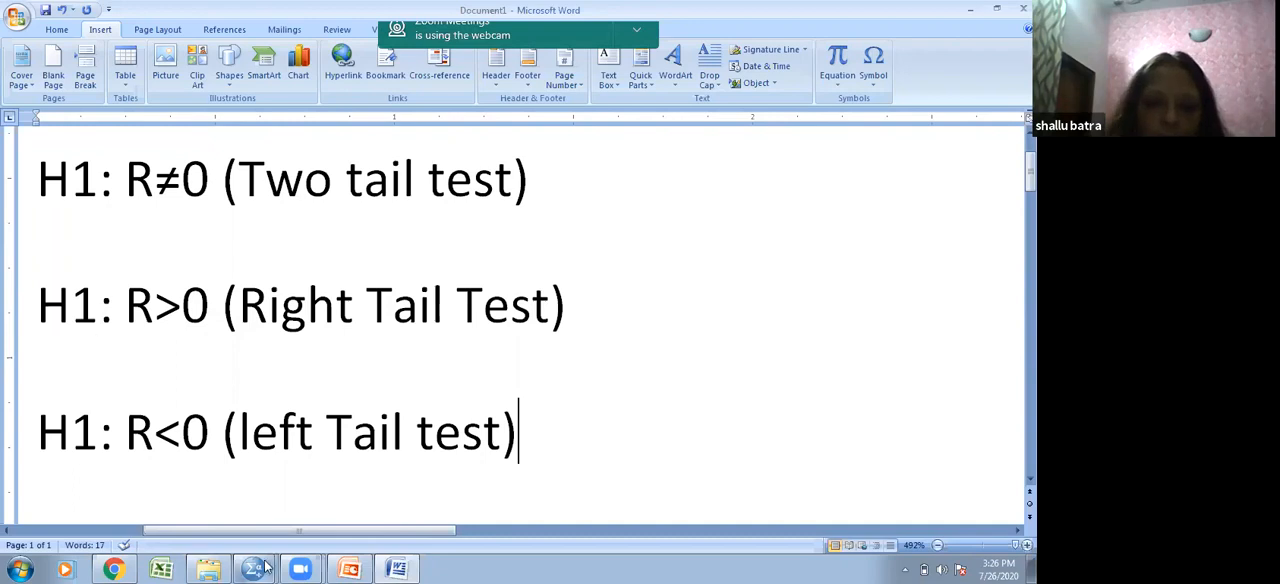
pyautogui.moveTo(266, 568)
pyautogui.click(287, 500)
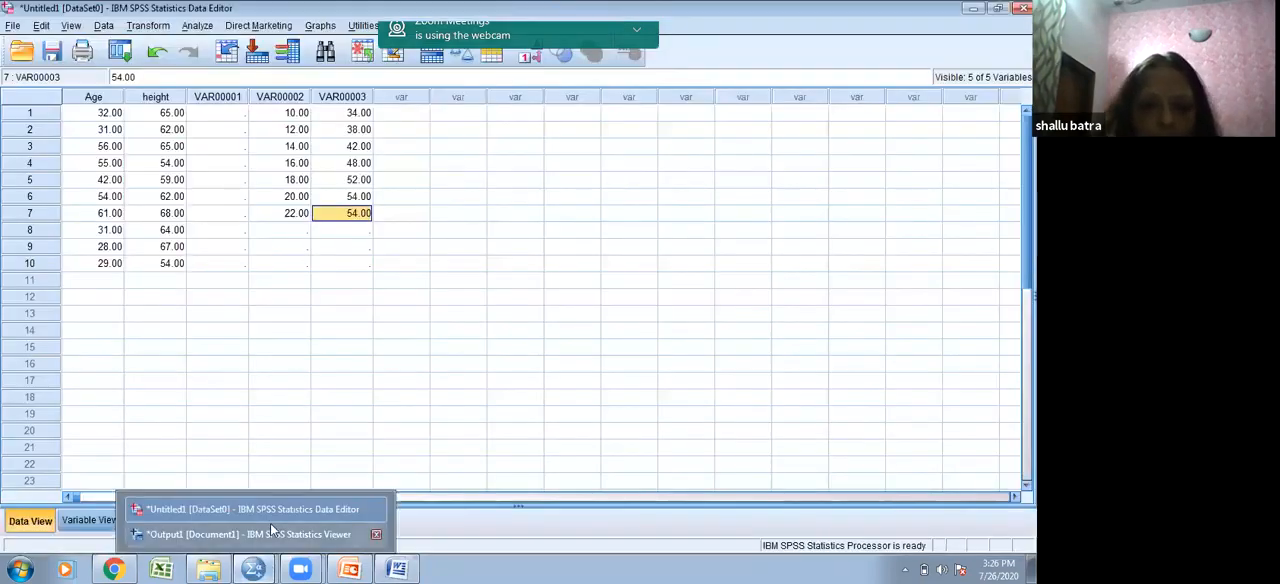
pyautogui.click(271, 533)
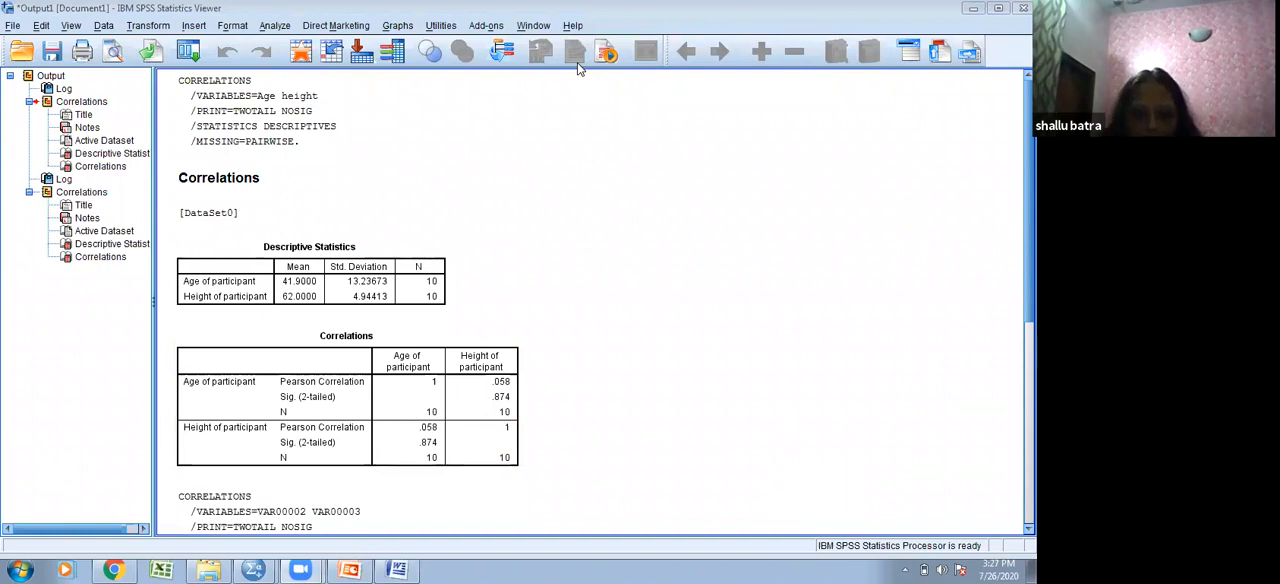
pyautogui.moveTo(489, 393)
pyautogui.mouseDown()
pyautogui.moveTo(505, 405)
pyautogui.moveTo(526, 380)
pyautogui.moveTo(506, 384)
pyautogui.moveTo(583, 380)
pyautogui.moveTo(578, 394)
pyautogui.moveTo(603, 380)
pyautogui.moveTo(601, 395)
pyautogui.moveTo(654, 373)
pyautogui.mouseUp()
pyautogui.moveTo(655, 367)
pyautogui.mouseDown()
pyautogui.moveTo(659, 384)
pyautogui.moveTo(698, 353)
pyautogui.moveTo(693, 390)
pyautogui.moveTo(712, 344)
pyautogui.moveTo(695, 360)
pyautogui.moveTo(724, 331)
pyautogui.moveTo(716, 350)
pyautogui.moveTo(728, 346)
pyautogui.moveTo(740, 320)
pyautogui.moveTo(741, 333)
pyautogui.mouseUp()
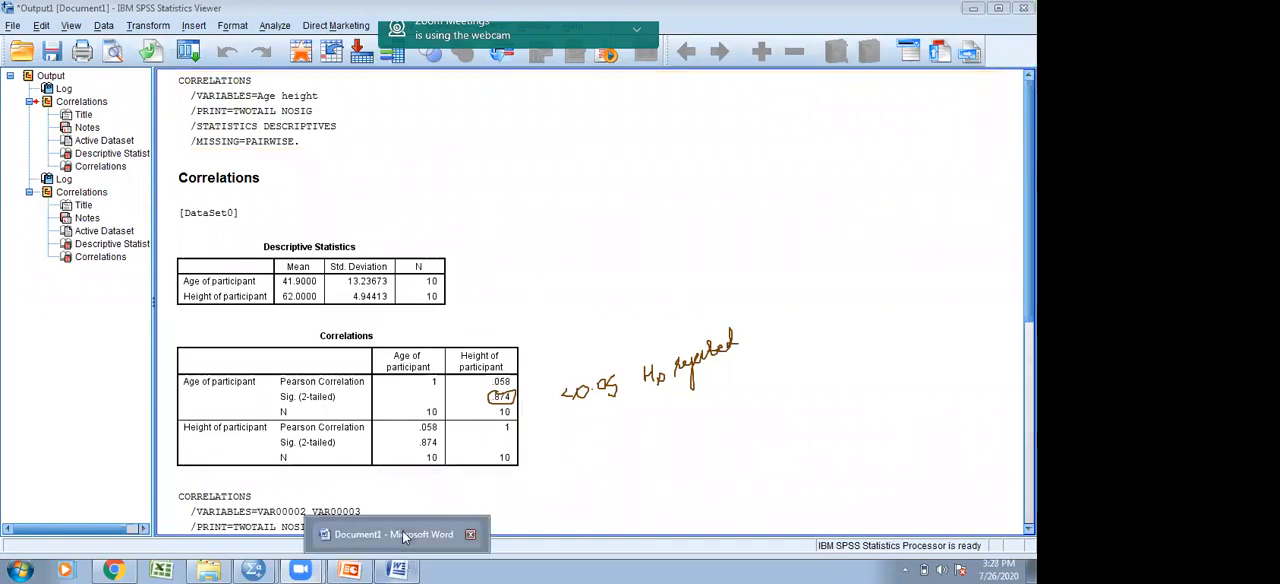
# - Return to the Word document and add "(correlation is insignificant)" after the null hypothesis "Ho: R=0"
pyautogui.click(399, 569)
pyautogui.click(349, 235)
pyautogui.press('Up')
pyautogui.press('Up')
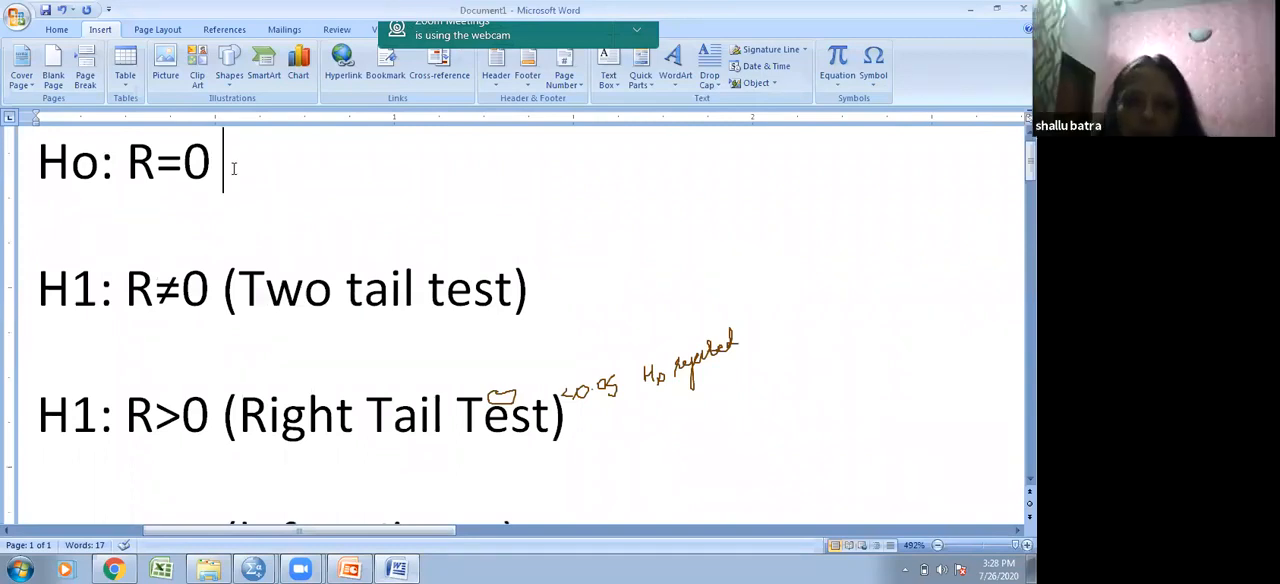
pyautogui.write('(coree')
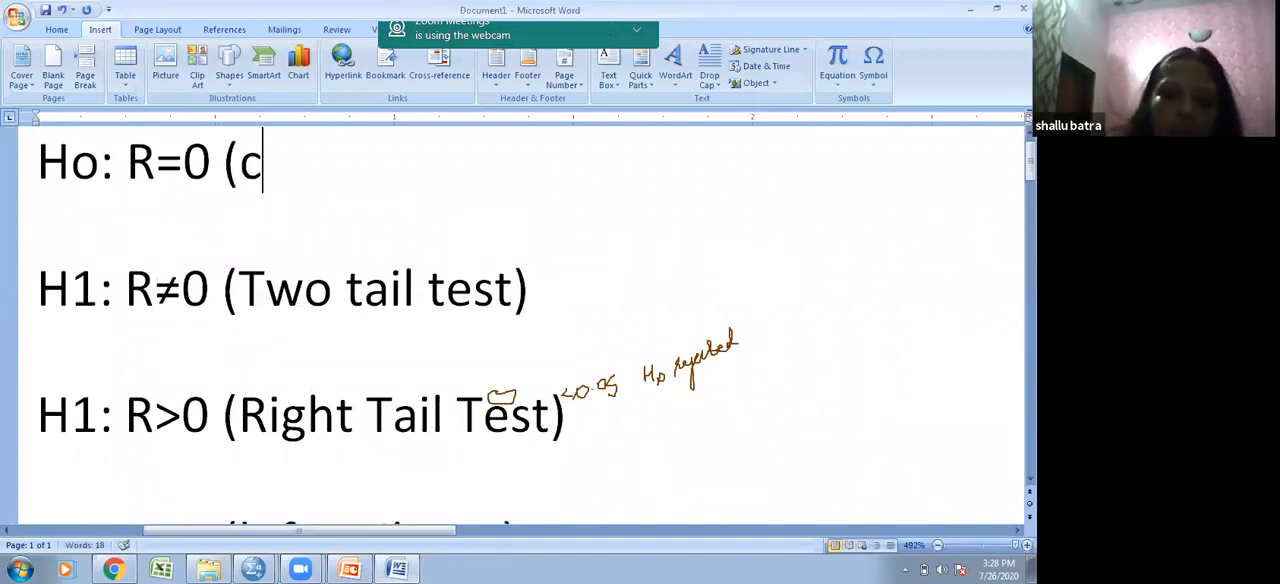
pyautogui.press('BackSpace')
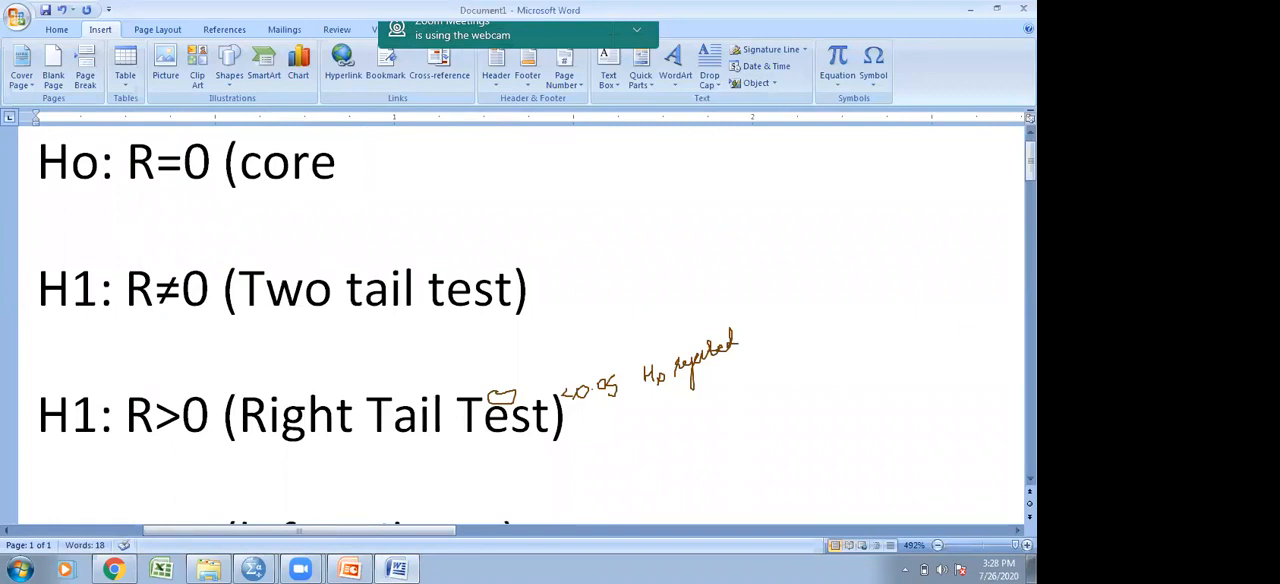
pyautogui.press('BackSpace')
pyautogui.write('rela')
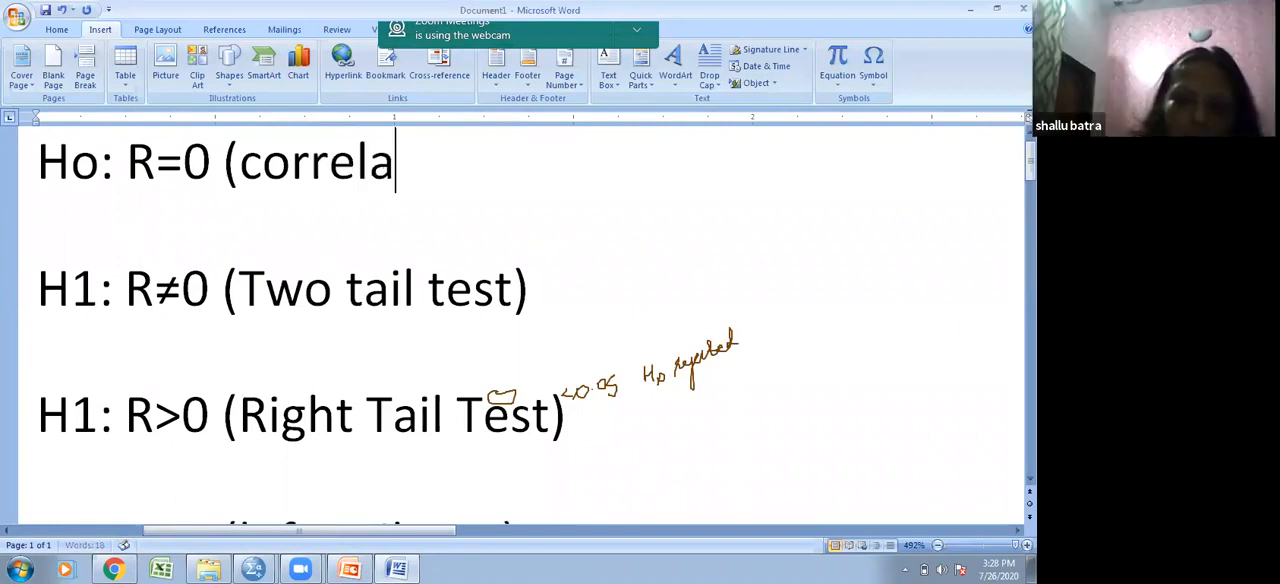
pyautogui.write('tion ')
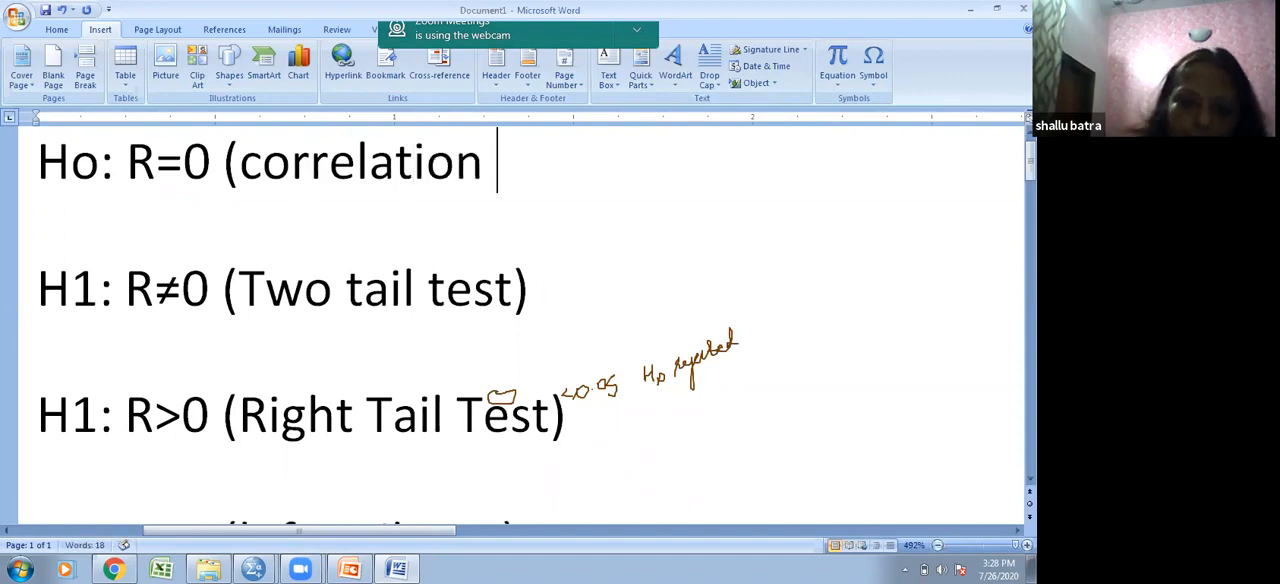
pyautogui.write('is ins')
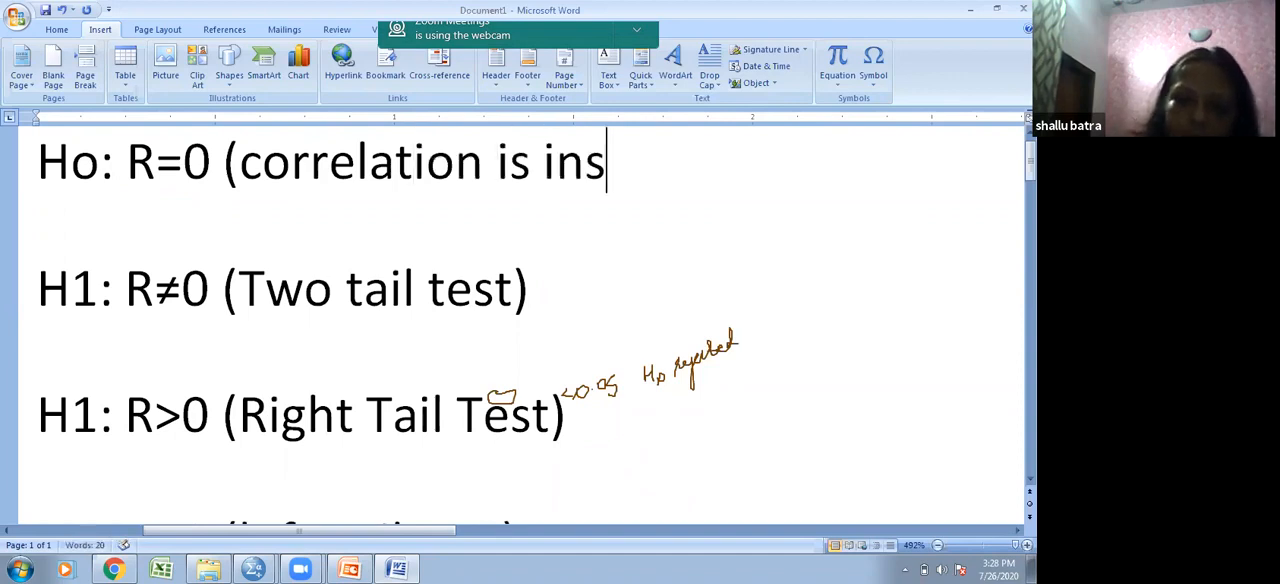
pyautogui.write('ignif')
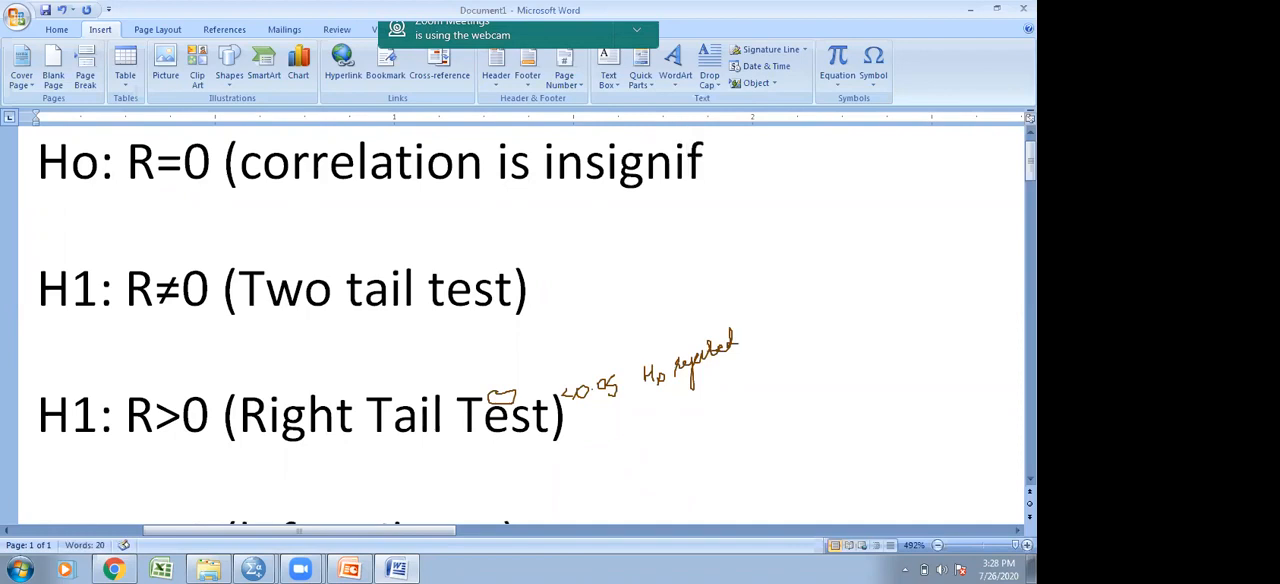
pyautogui.write('icant)')
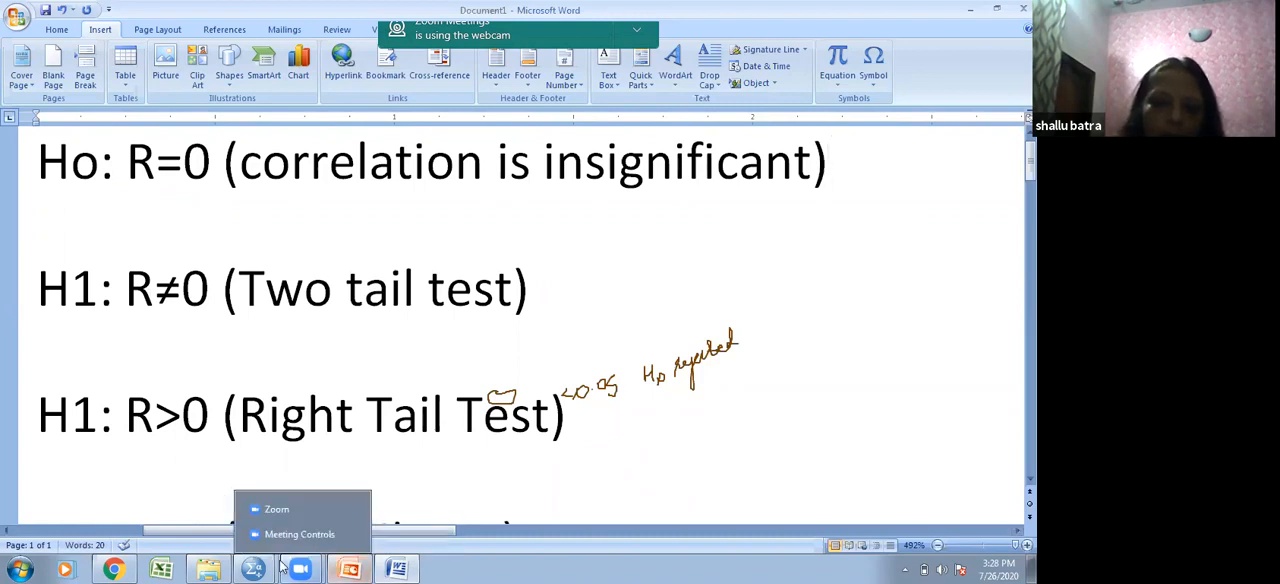
# - Switch to the SPSS output viewer and compare the VAR00002-VAR00003 correlations table with the age-height table
pyautogui.moveTo(253, 568)
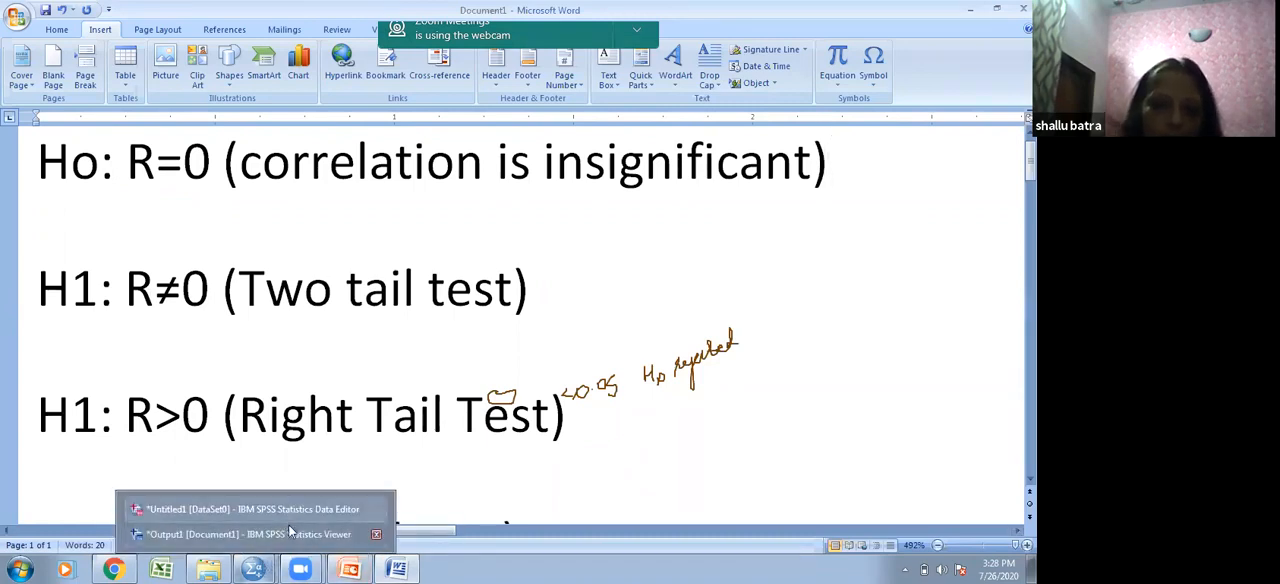
pyautogui.click(282, 532)
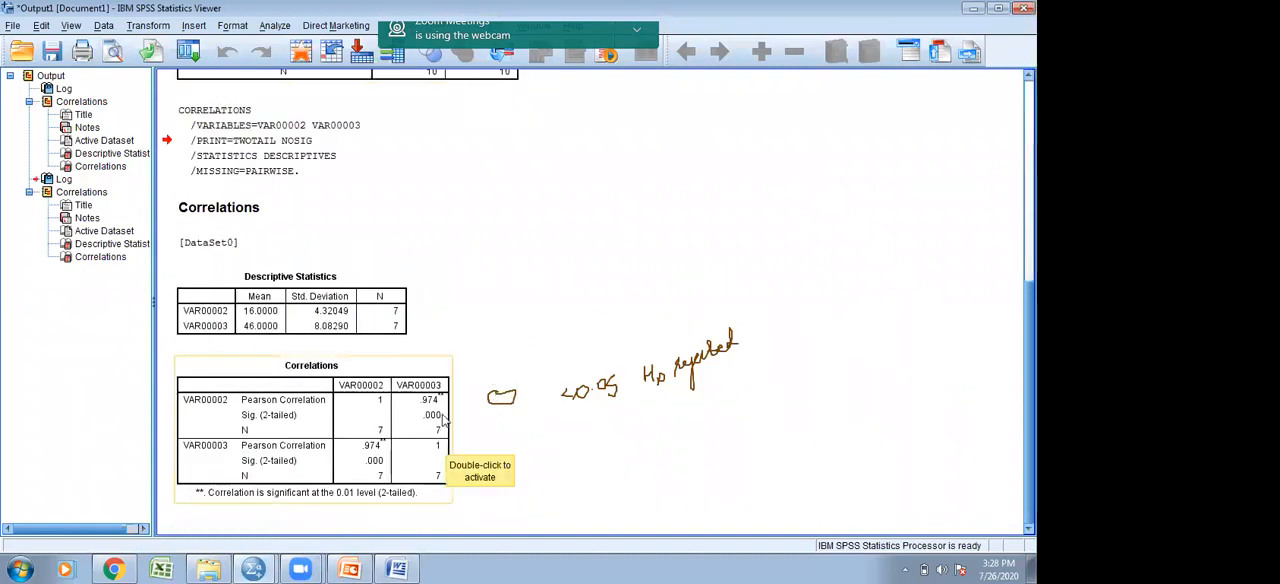
pyautogui.click(441, 420)
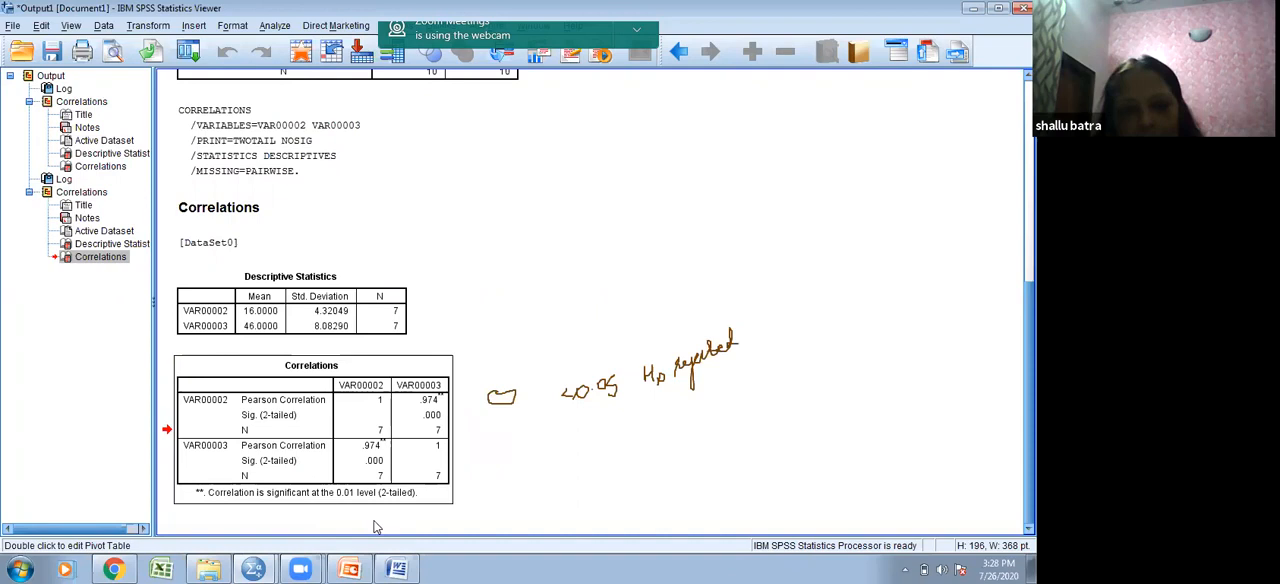
pyautogui.moveTo(388, 568)
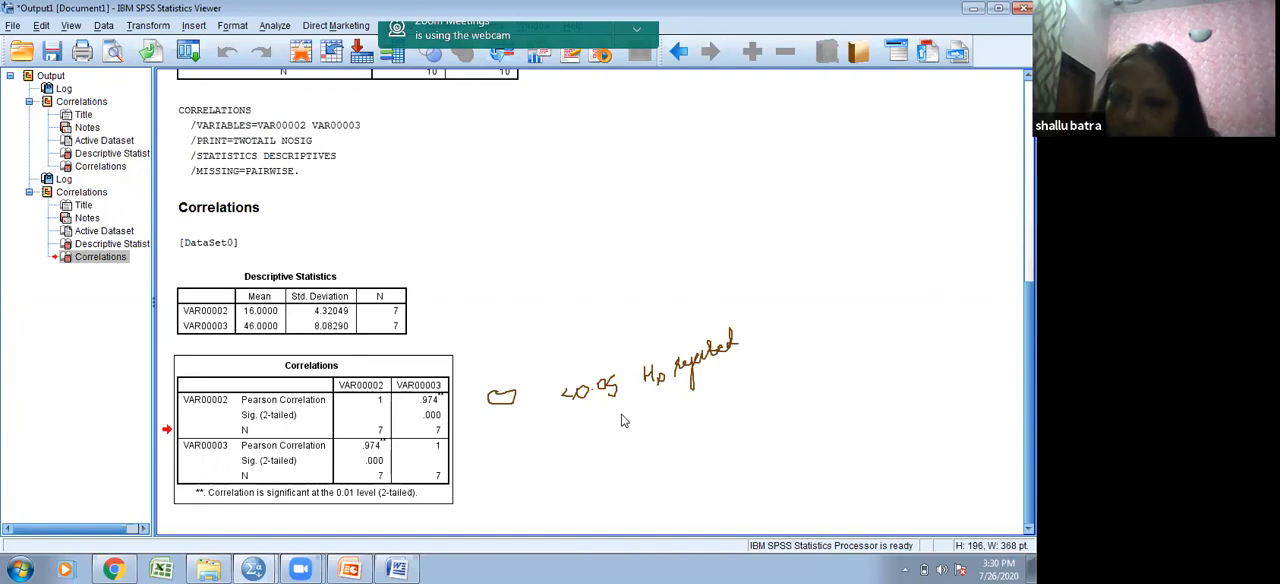
pyautogui.scroll(5, 621, 421)
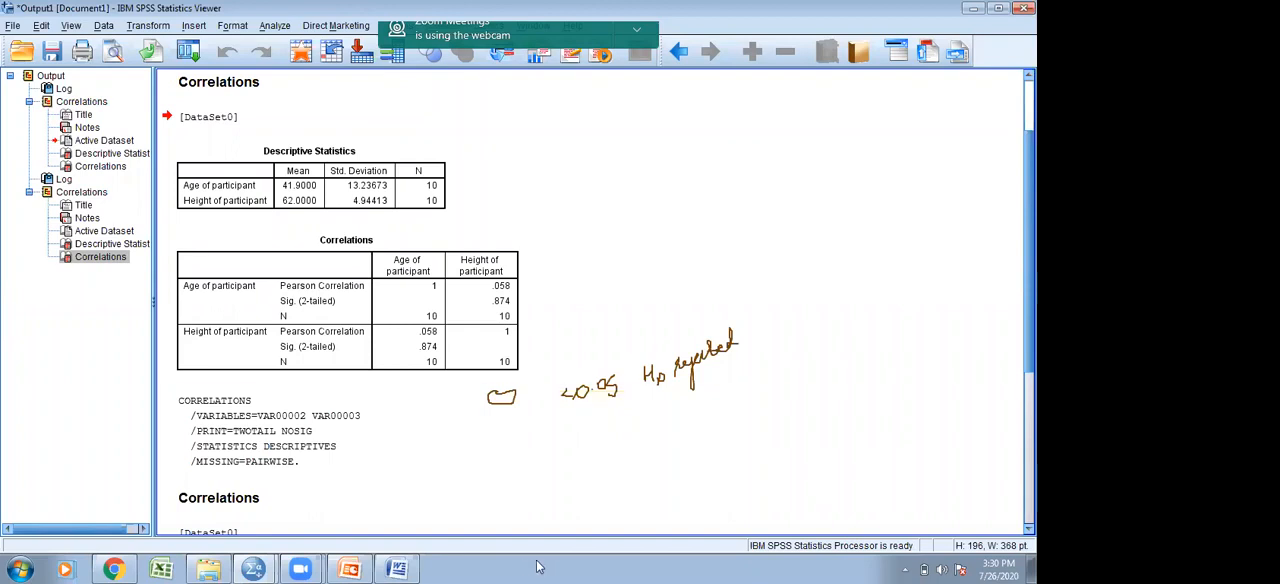
# - Switch to the "Definition of Correlation" slide of the PowerPoint correlation presentation and clear the handwritten annotations
pyautogui.moveTo(360, 567)
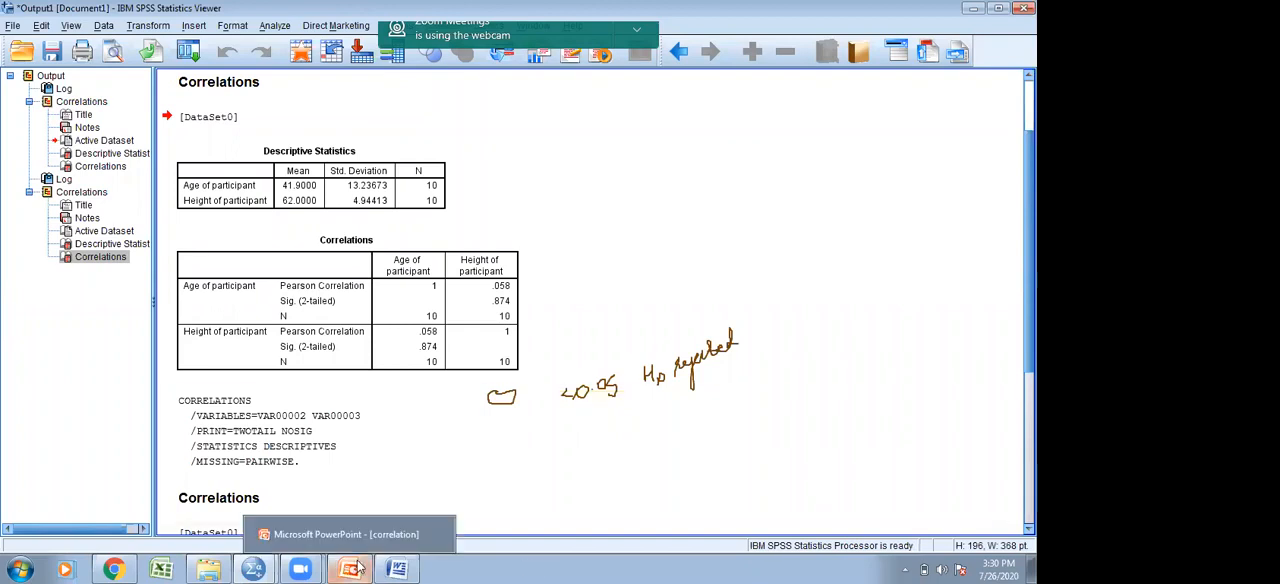
pyautogui.click(362, 543)
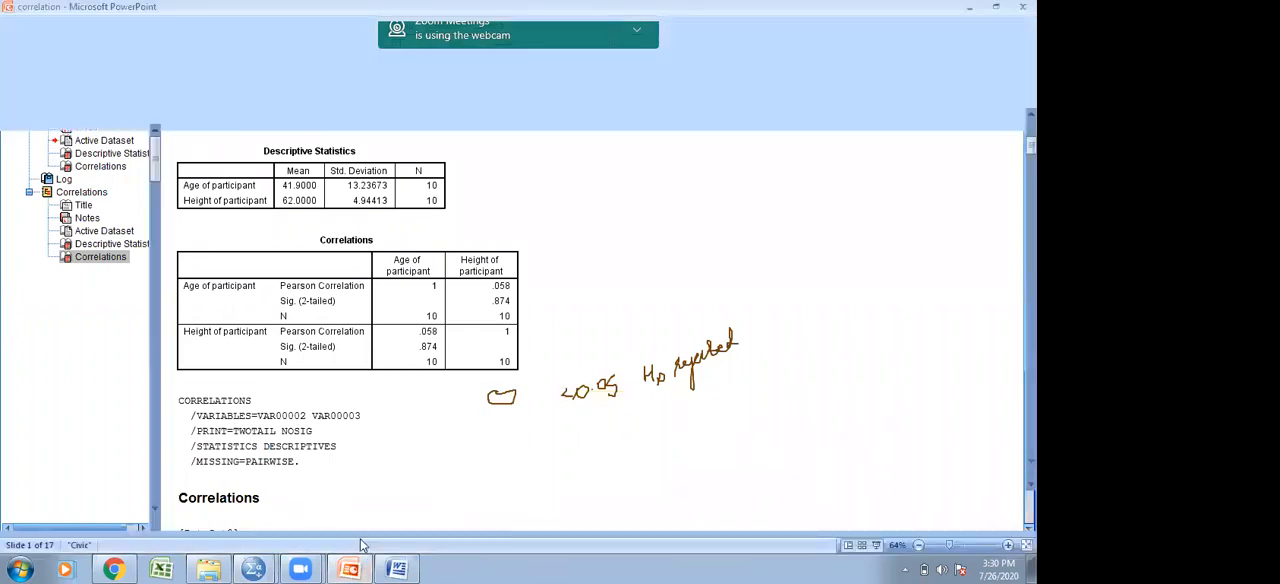
pyautogui.scroll(-2, 360, 539)
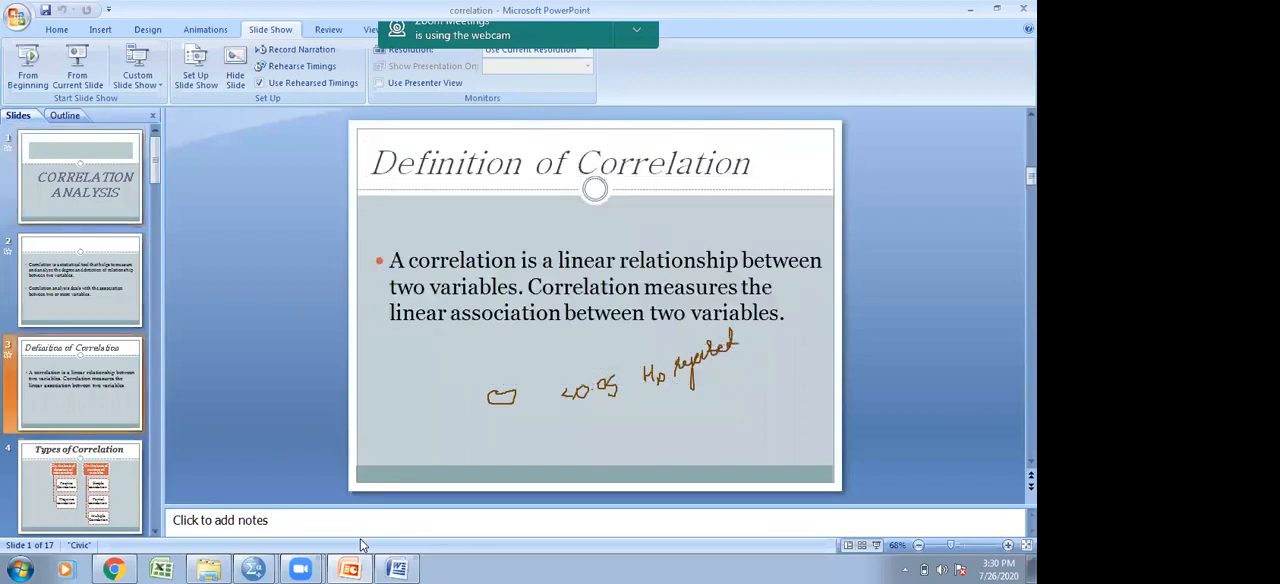
pyautogui.click(557, 57)
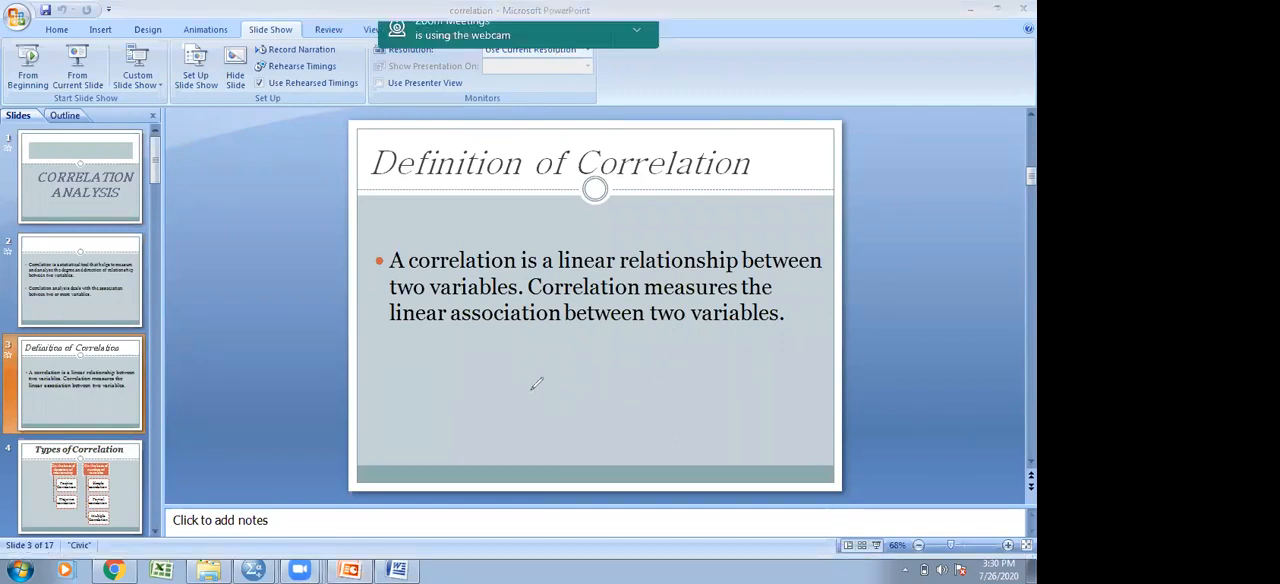
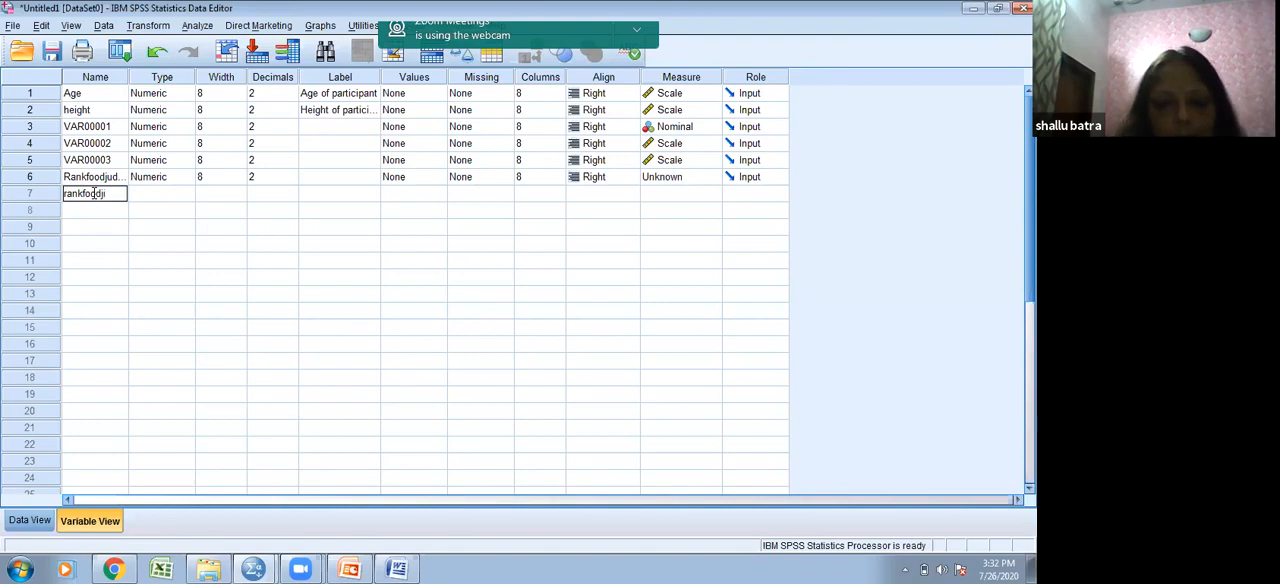
# - Name the seventh variable "rankfoodjidge2" and label the sixth variable "Rank given by judge for quality of food"
pyautogui.write('dge2')
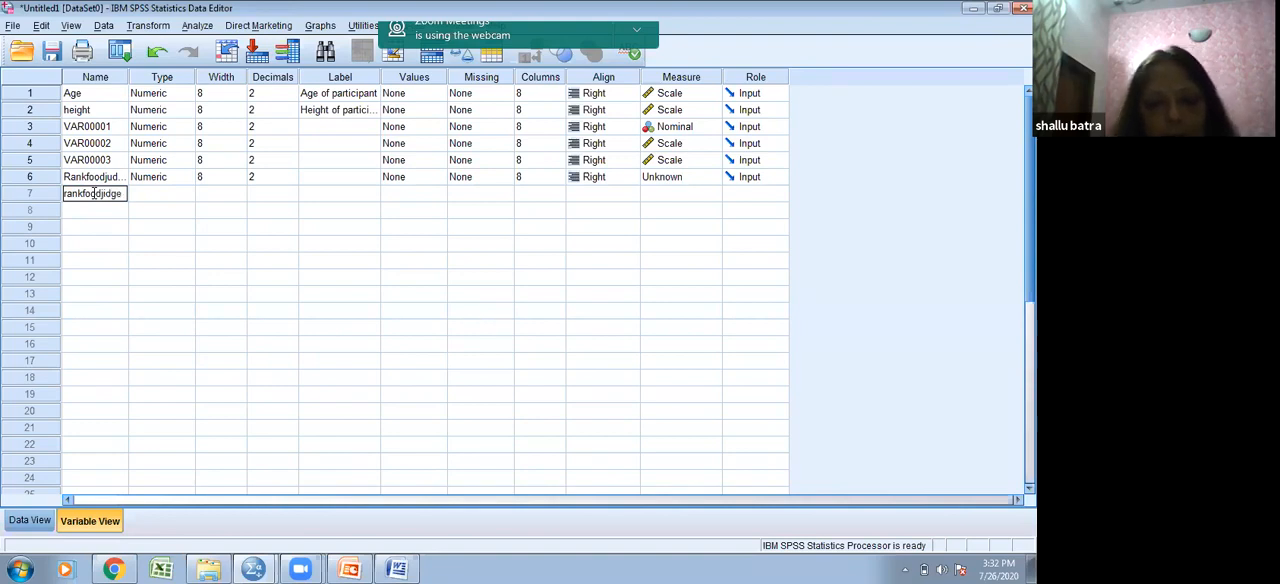
pyautogui.press('Return')
pyautogui.click(332, 178)
pyautogui.write('Rank given b')
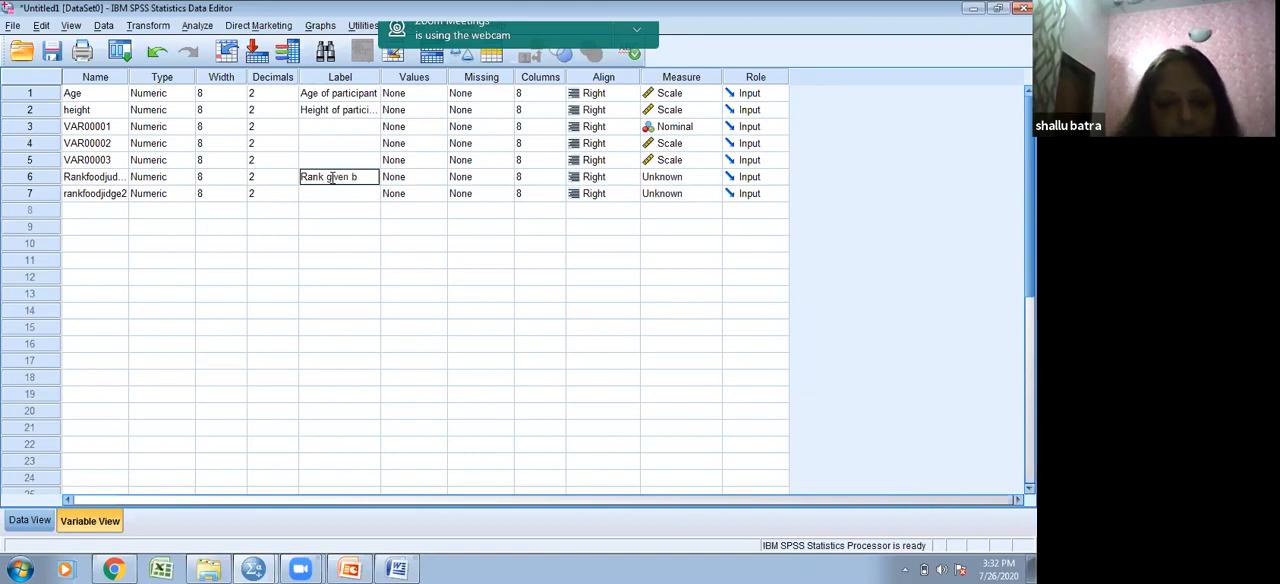
pyautogui.write('y judge for')
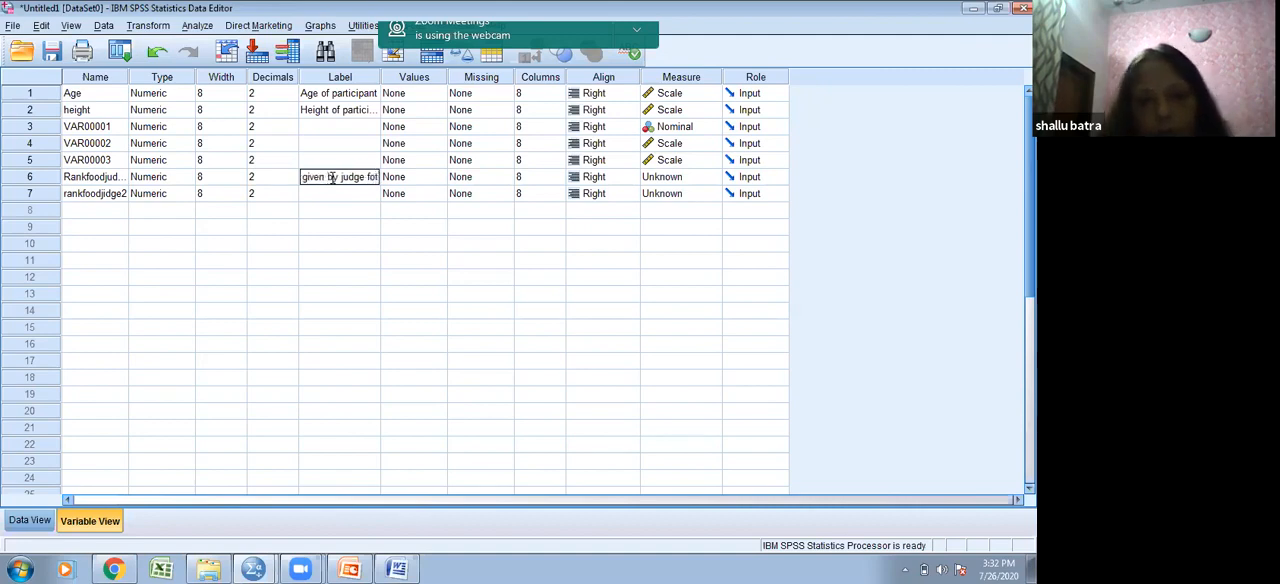
pyautogui.press('BackSpace')
pyautogui.write('r ')
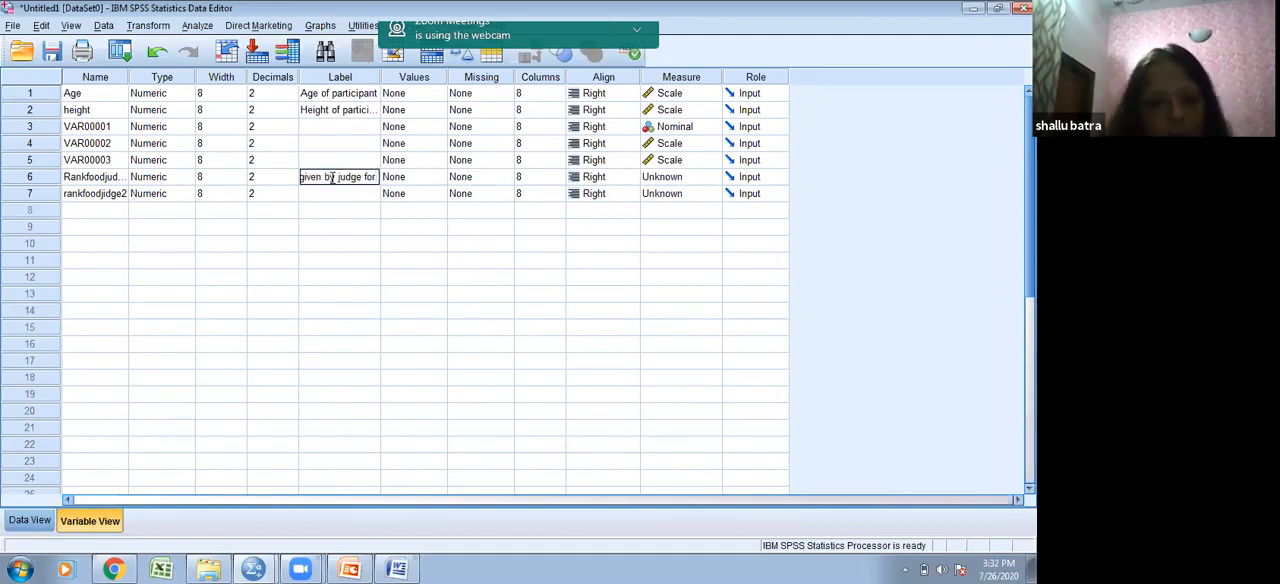
pyautogui.write('quality of')
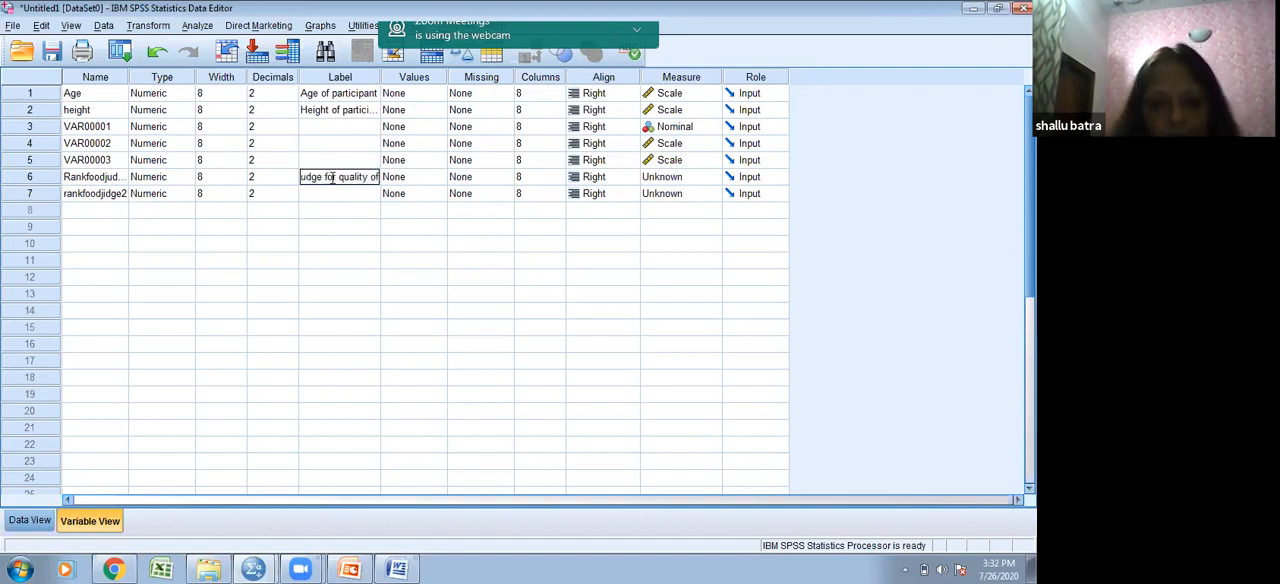
pyautogui.write(' food')
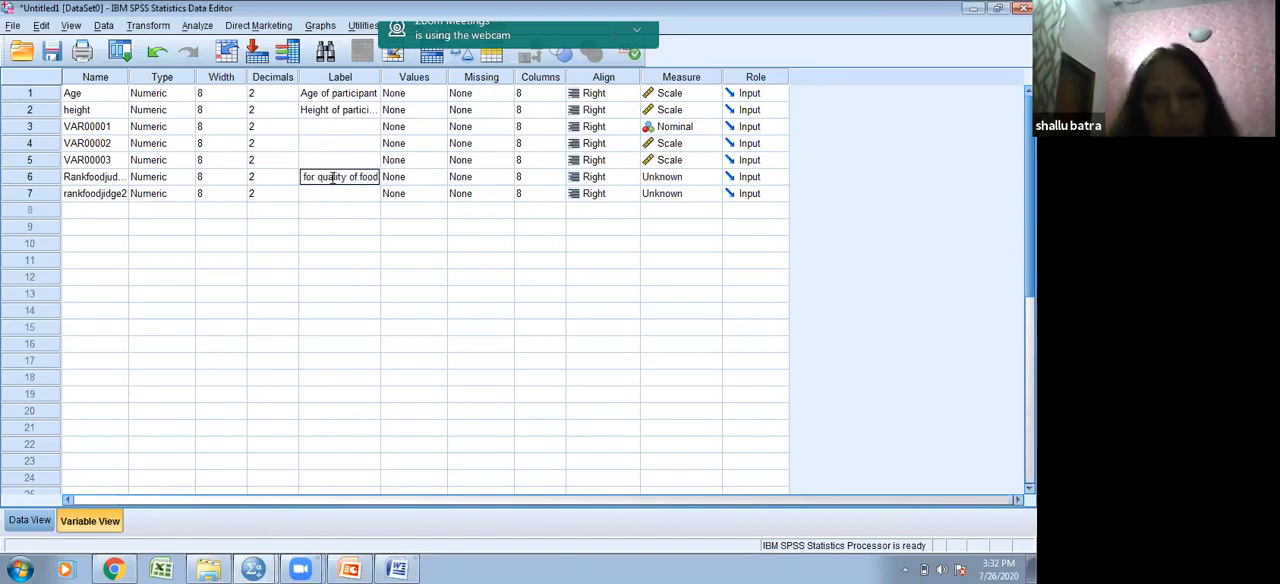
# - Label the rankfoodjidge2 variable "Ranks given by judge 2 for quality of food"
pyautogui.click(336, 195)
pyautogui.write('Ranks')
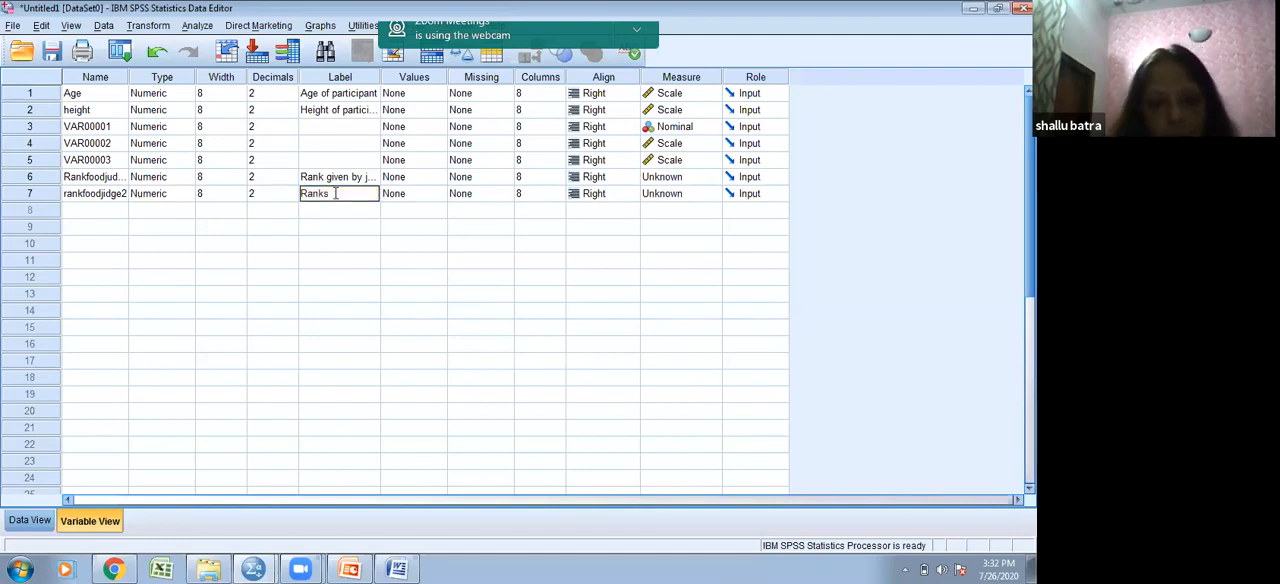
pyautogui.write(' given by')
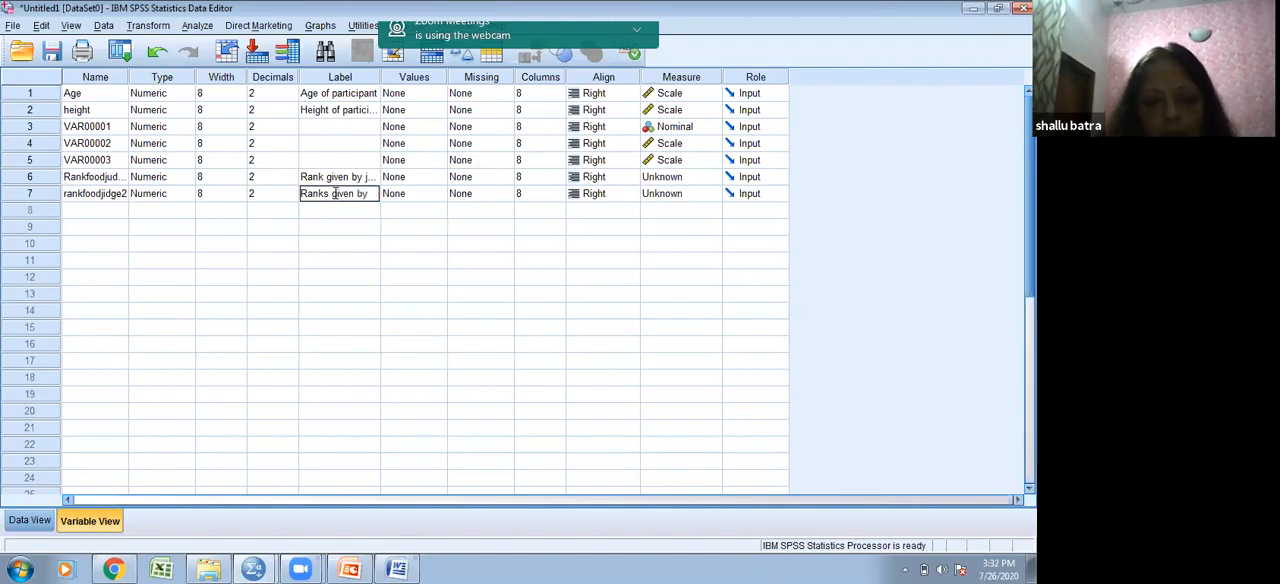
pyautogui.write(' judg')
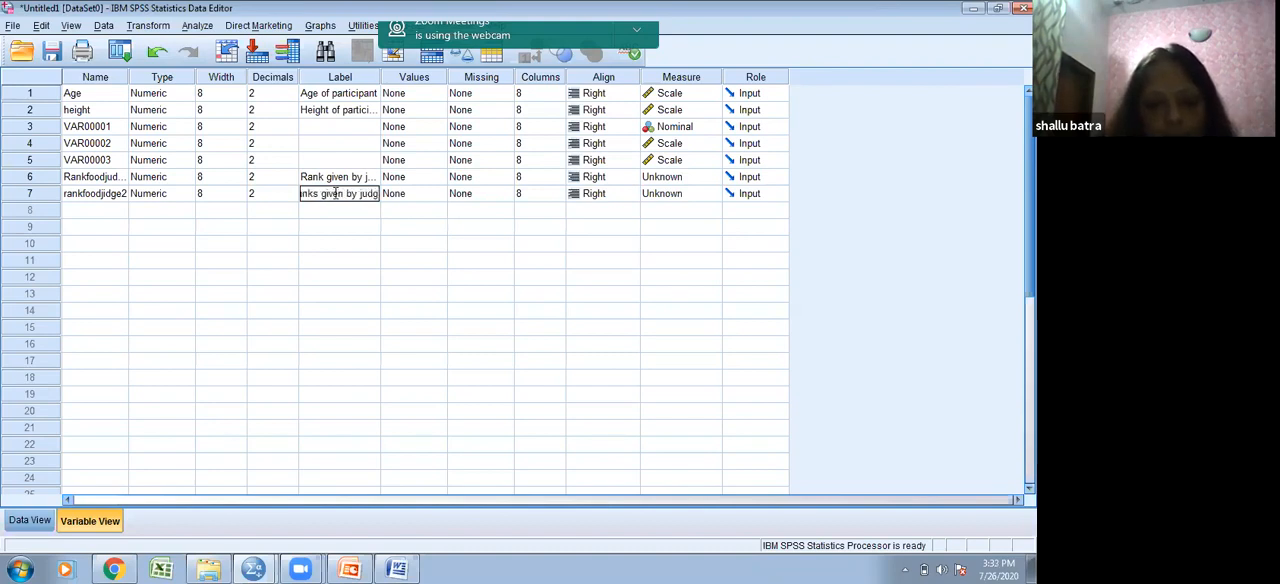
pyautogui.write('e 2 for g')
pyautogui.write('uality. of food')
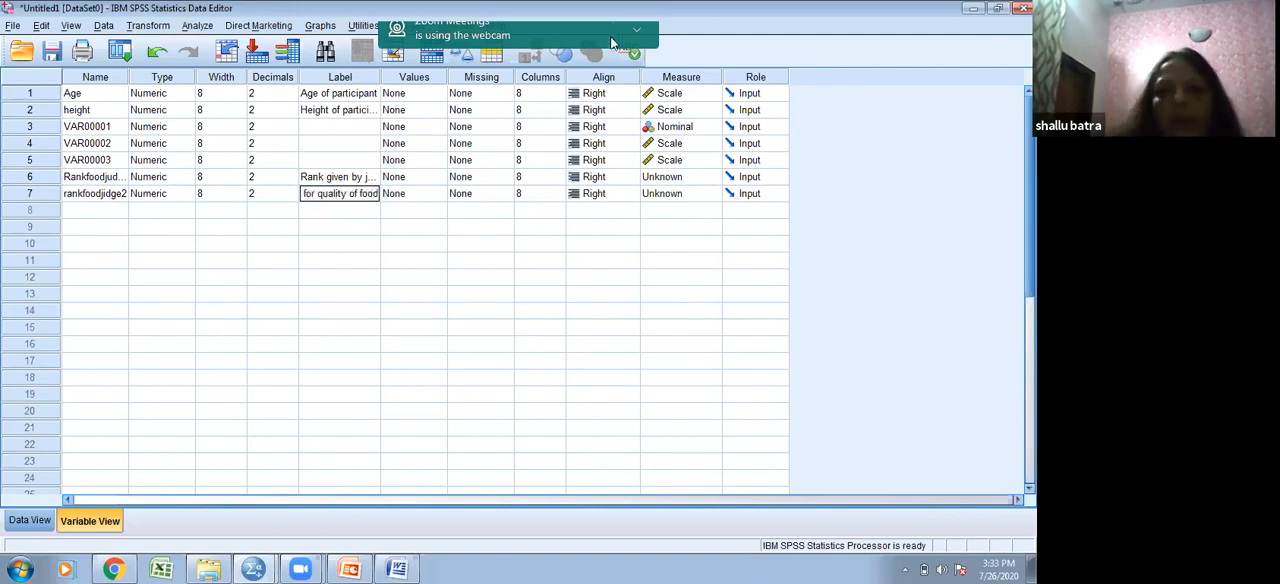
# - Set the measurement level of both food-ranking variables to Ordinal
pyautogui.click(693, 182)
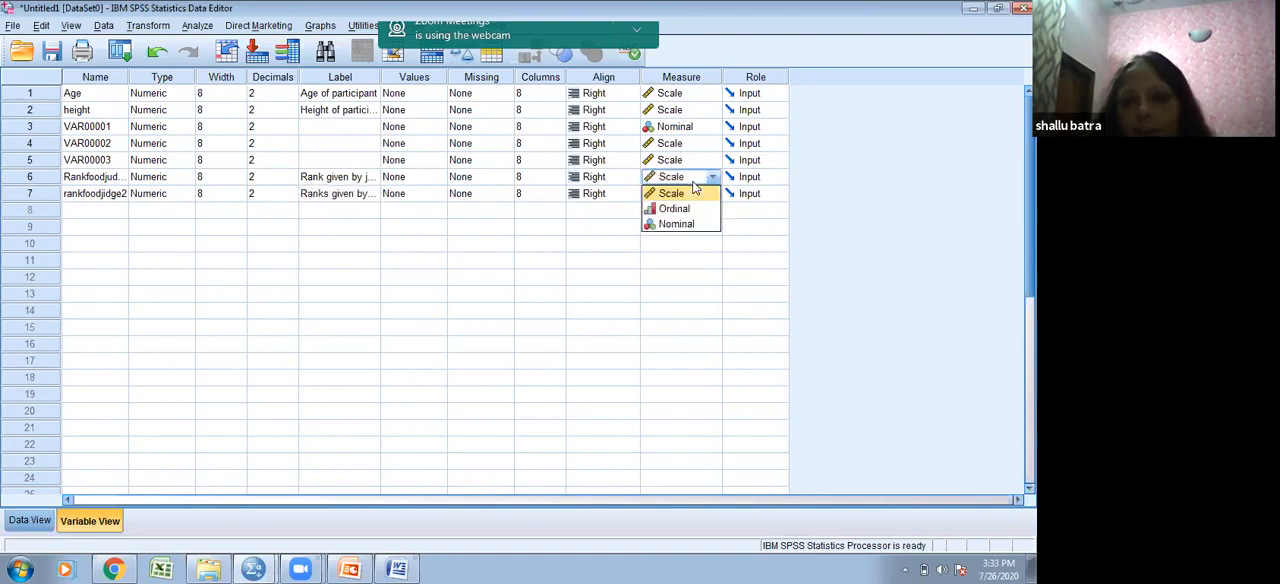
pyautogui.click(690, 208)
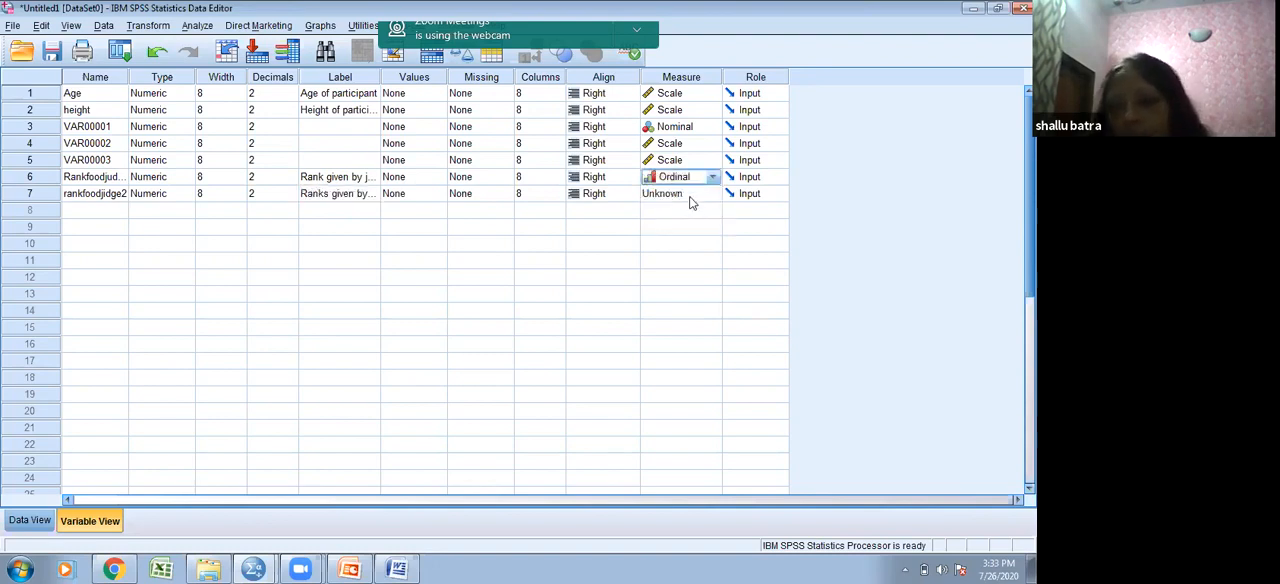
pyautogui.click(692, 195)
pyautogui.click(686, 228)
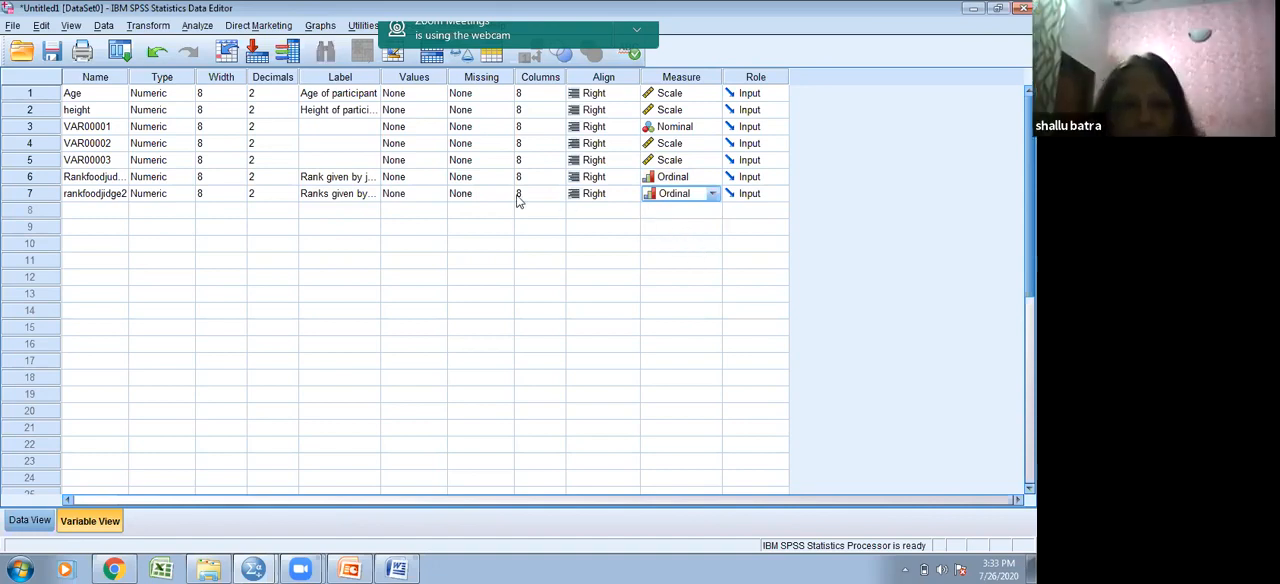
# - Switch to the data sheet and enter 2 for Rankfoodjudge1 and 1 for rankfoodjidge2 in the first case
pyautogui.click(30, 521)
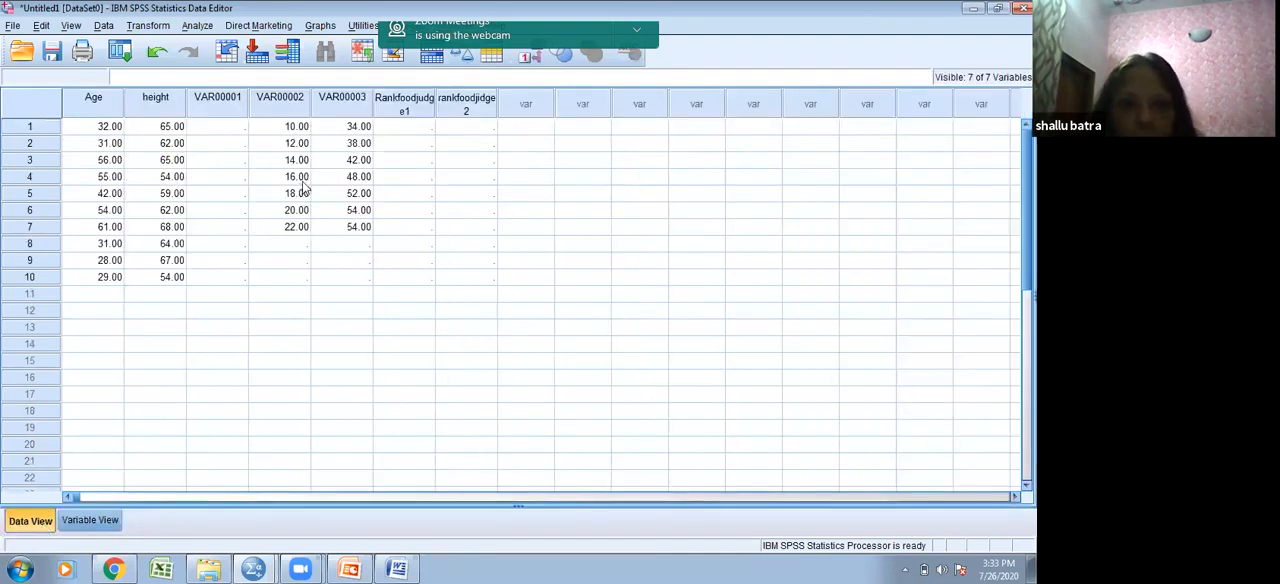
pyautogui.click(420, 127)
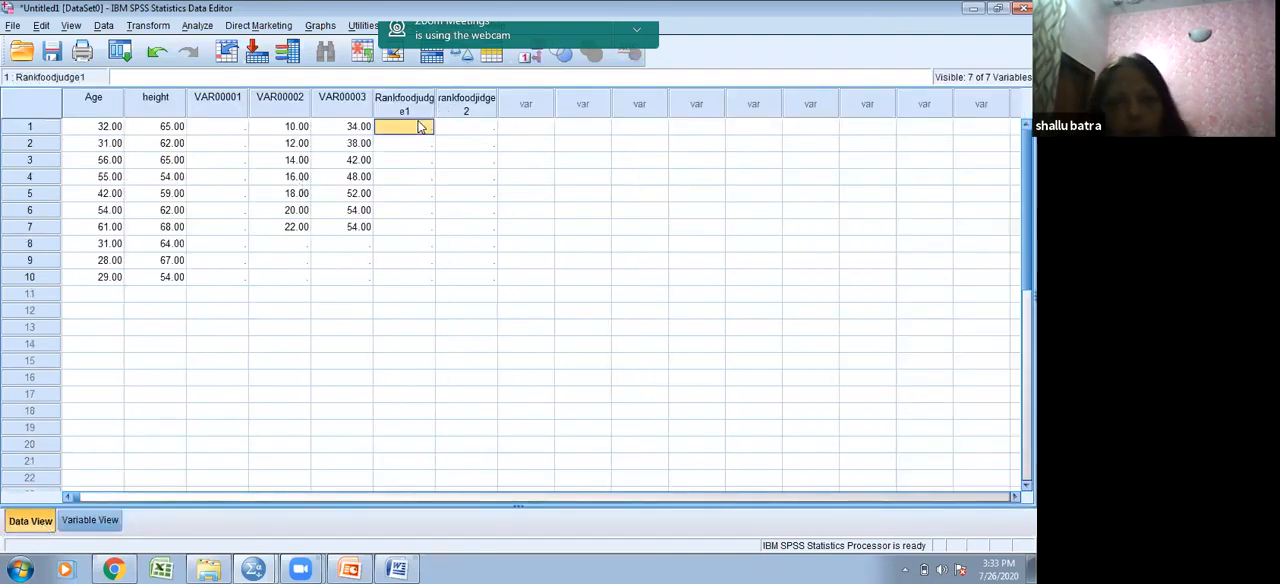
pyautogui.write('2')
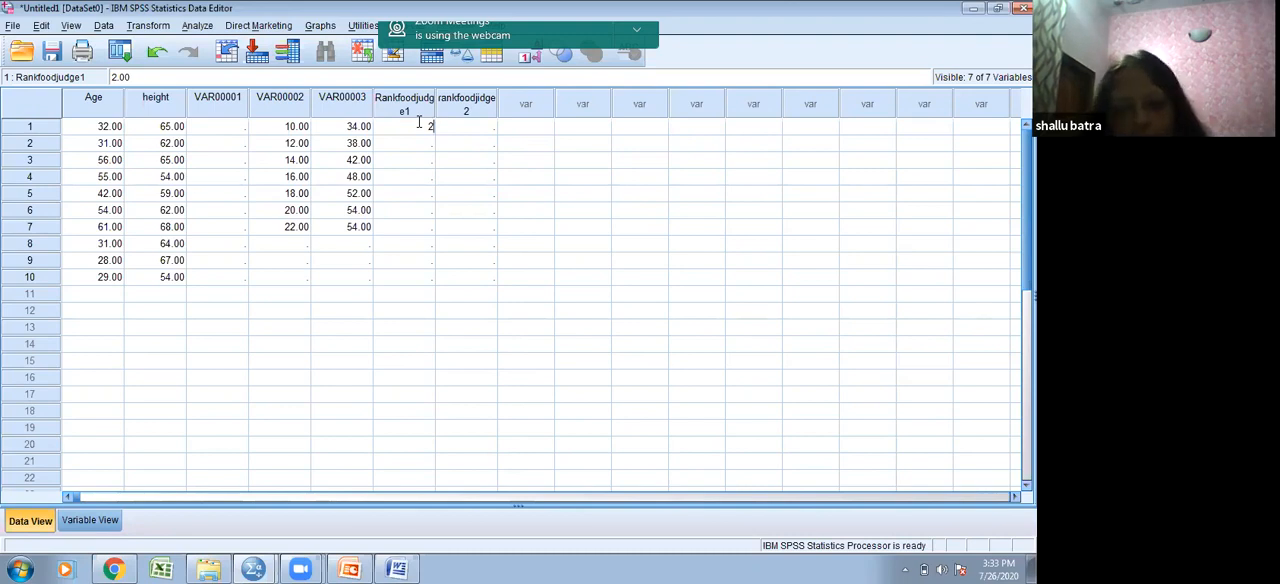
pyautogui.press('Tab')
pyautogui.write('1')
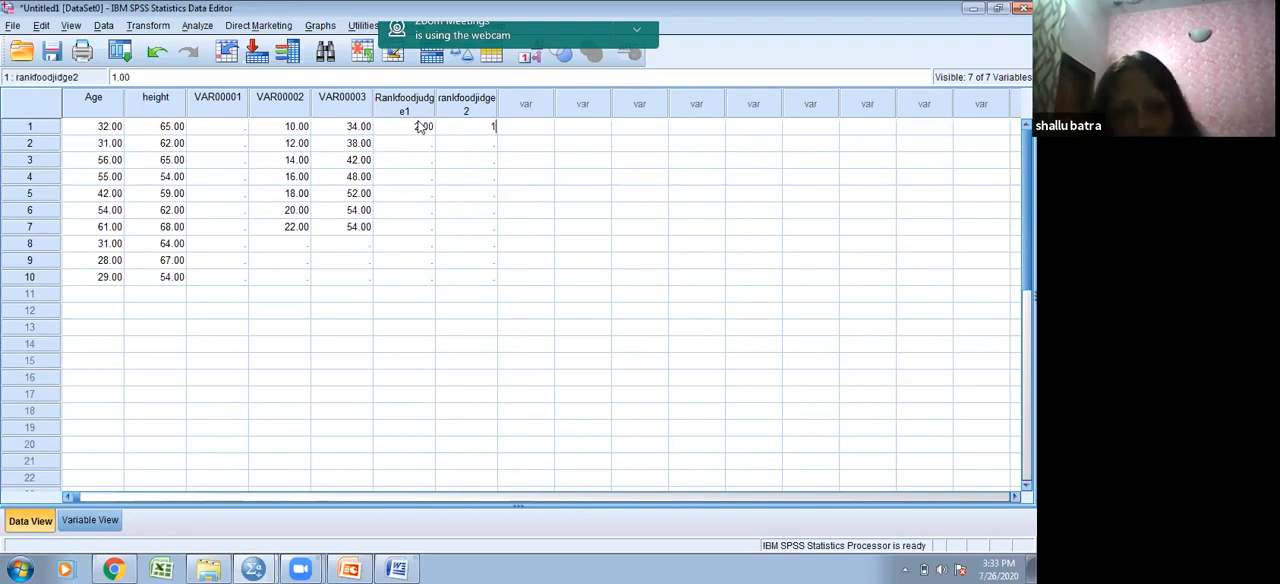
pyautogui.press('Return')
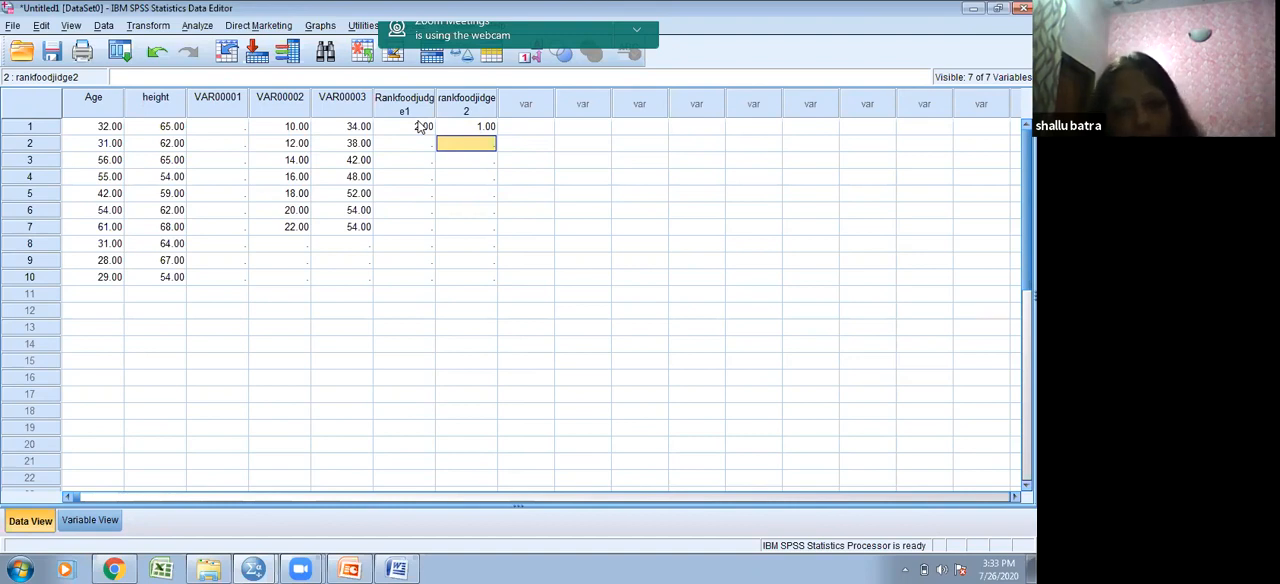
# - Fill the rankfoodjidge2 column for cases 2 to 7 with the ranks 4, 5, 6, 3, 2 and 7
pyautogui.write('4')
pyautogui.press('Return')
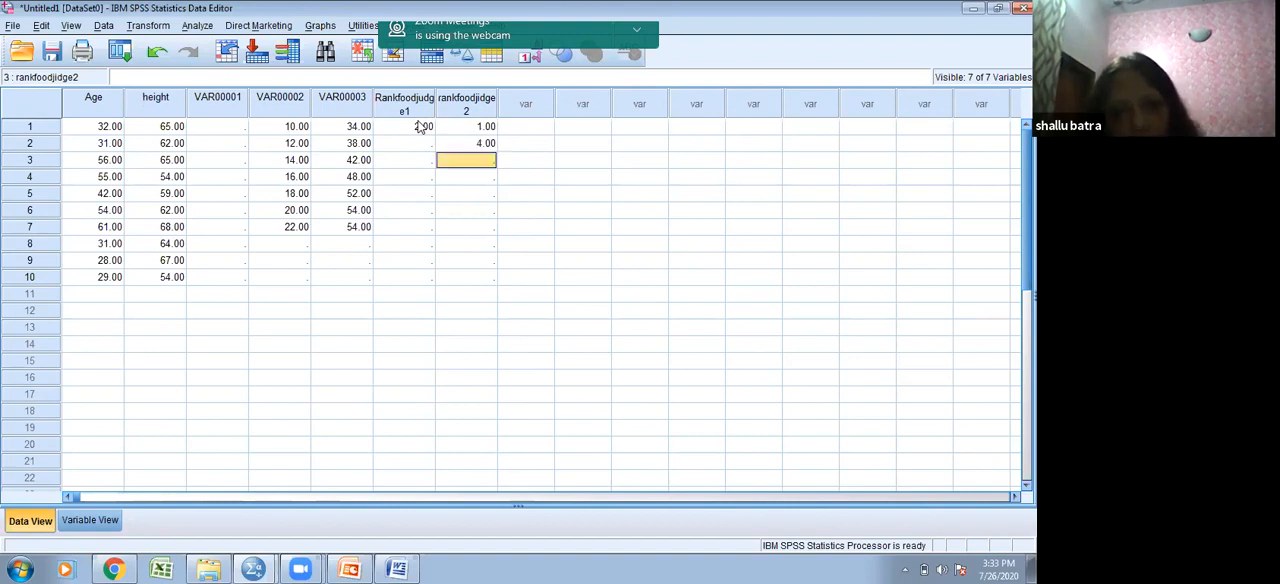
pyautogui.write('5')
pyautogui.press('Return')
pyautogui.write('6')
pyautogui.press('Return')
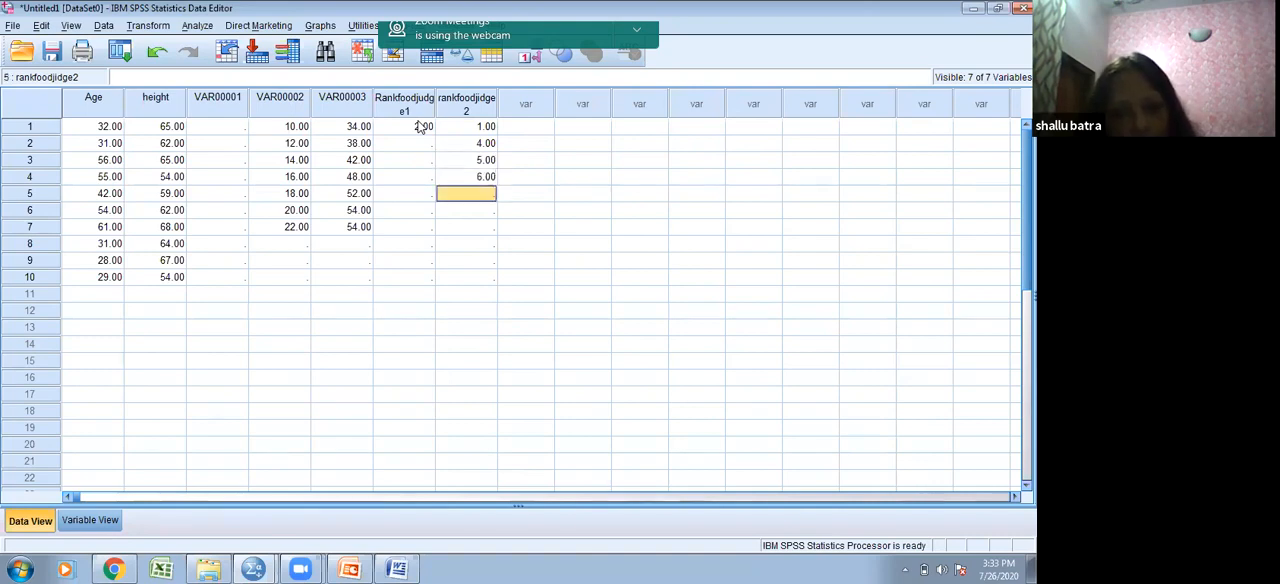
pyautogui.write('3')
pyautogui.press('Return')
pyautogui.write('2')
pyautogui.press('Return')
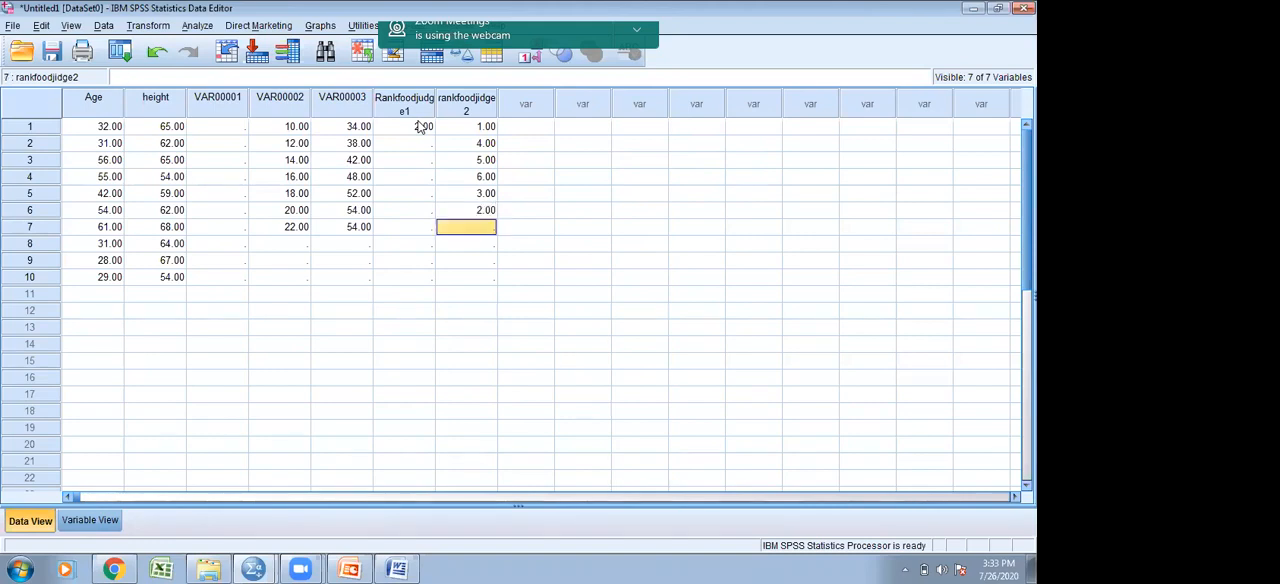
pyautogui.write('7')
# - Fill the Rankfoodjudge1 column for cases 2 to 7 with the ranks 1, 3, 7, 4, 3 and 5
pyautogui.click(420, 143)
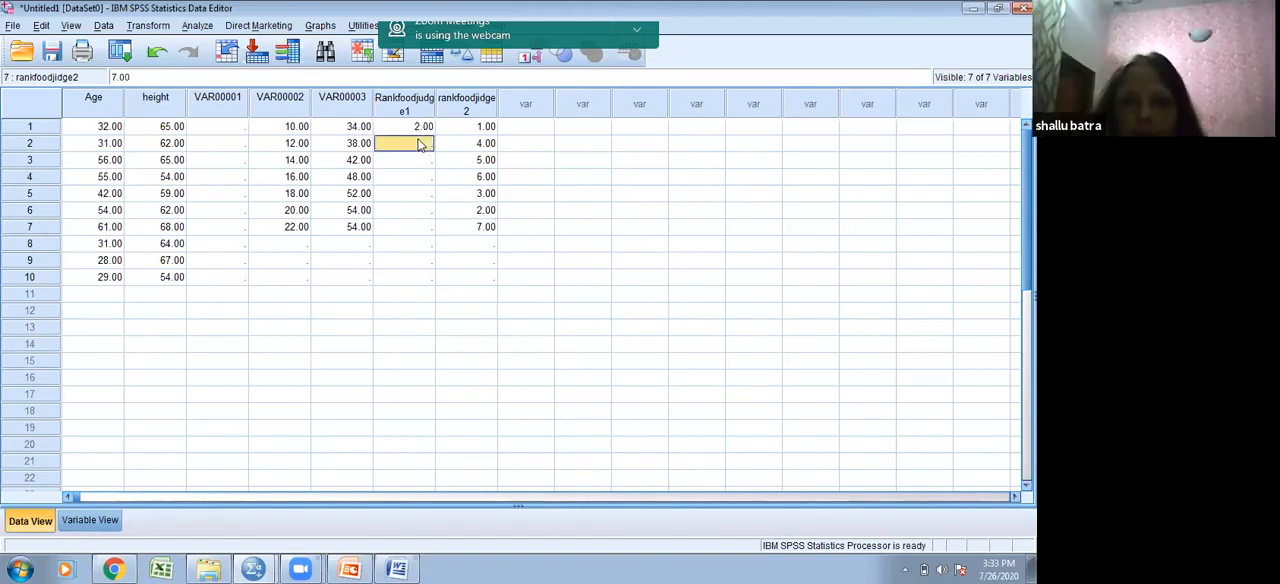
pyautogui.write('1')
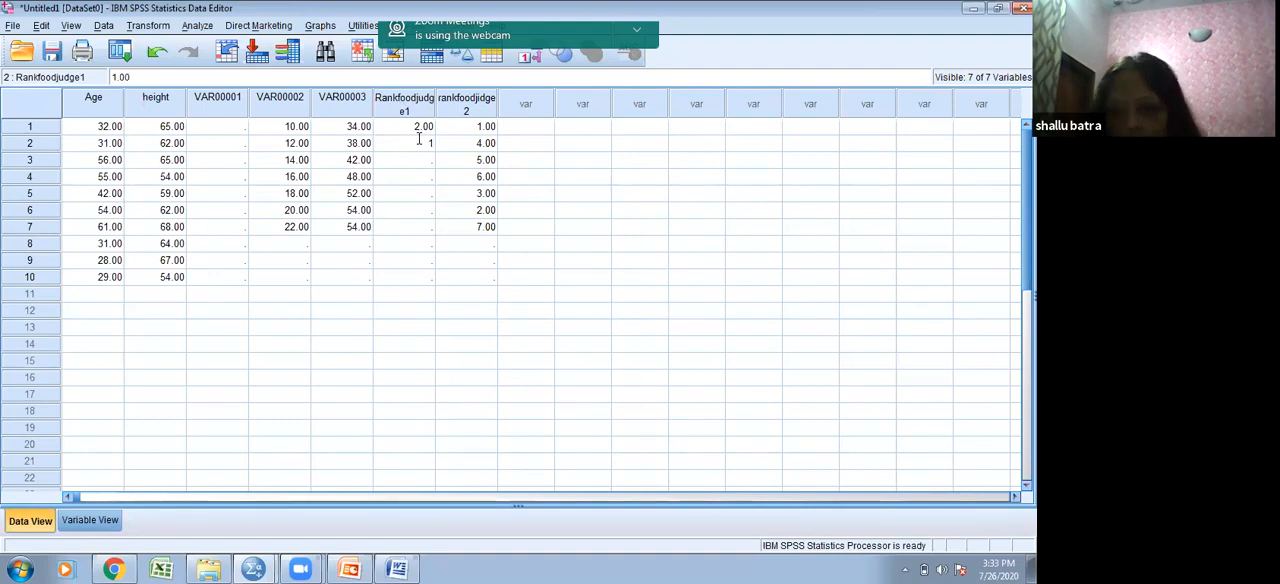
pyautogui.press('Return')
pyautogui.write('3')
pyautogui.press('Return')
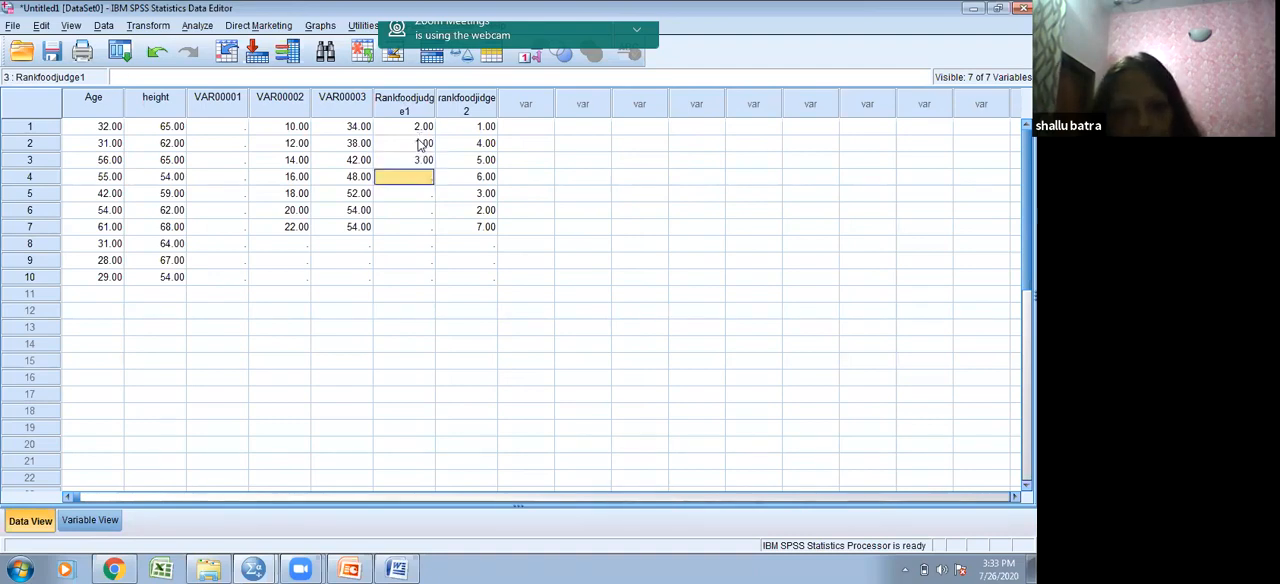
pyautogui.write('7')
pyautogui.press('Return')
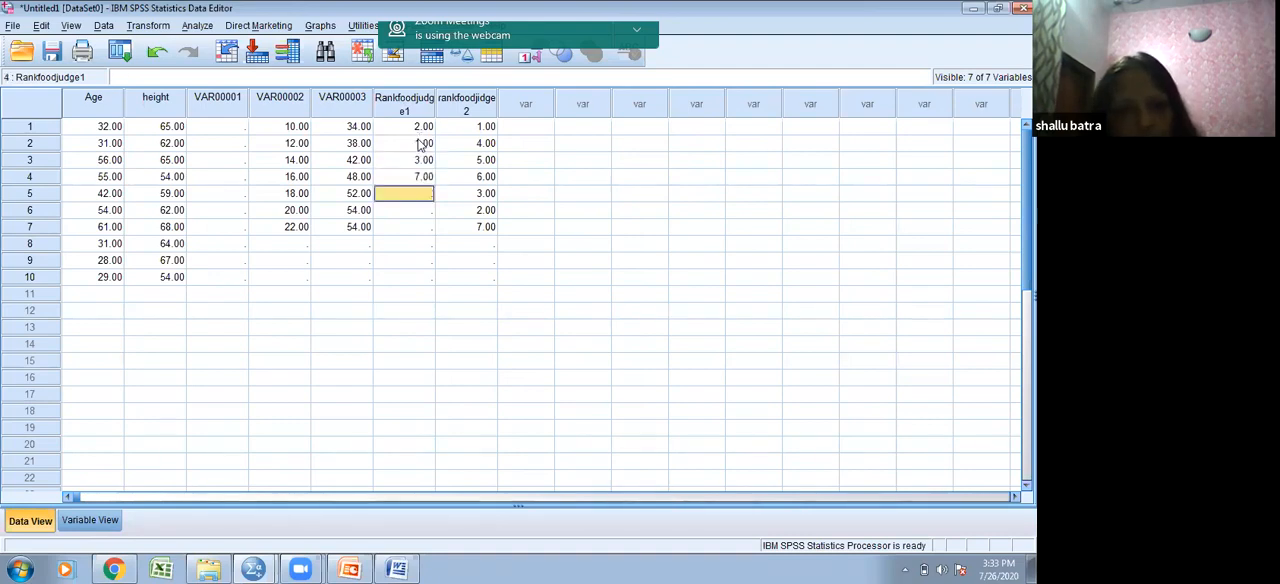
pyautogui.write('4')
pyautogui.press('Return')
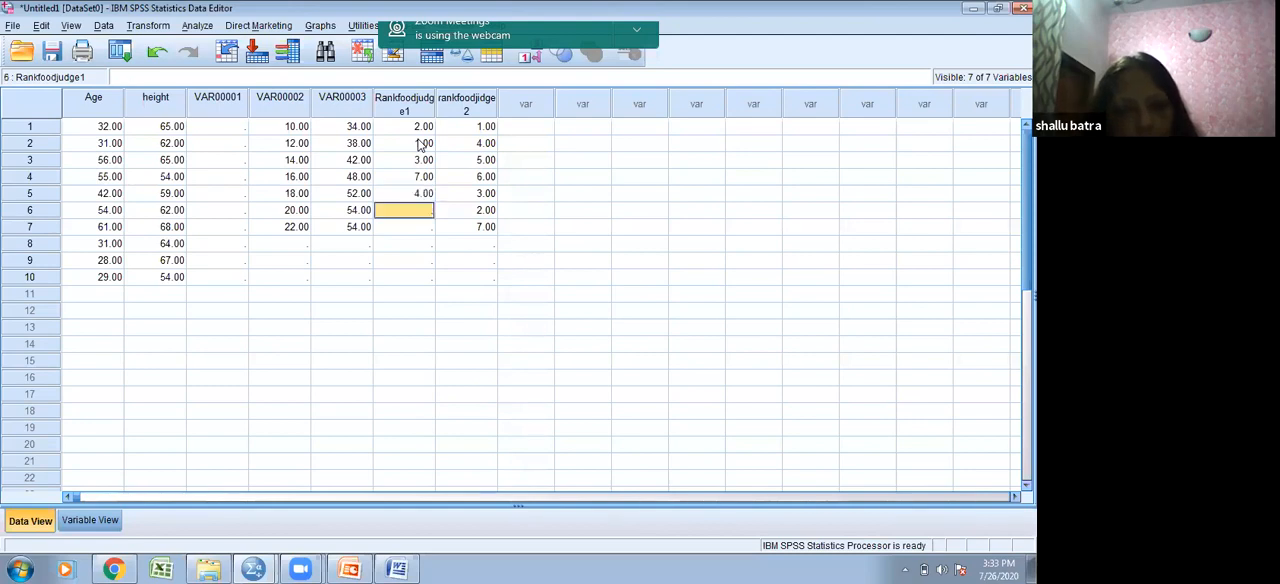
pyautogui.write('3')
pyautogui.press('Return')
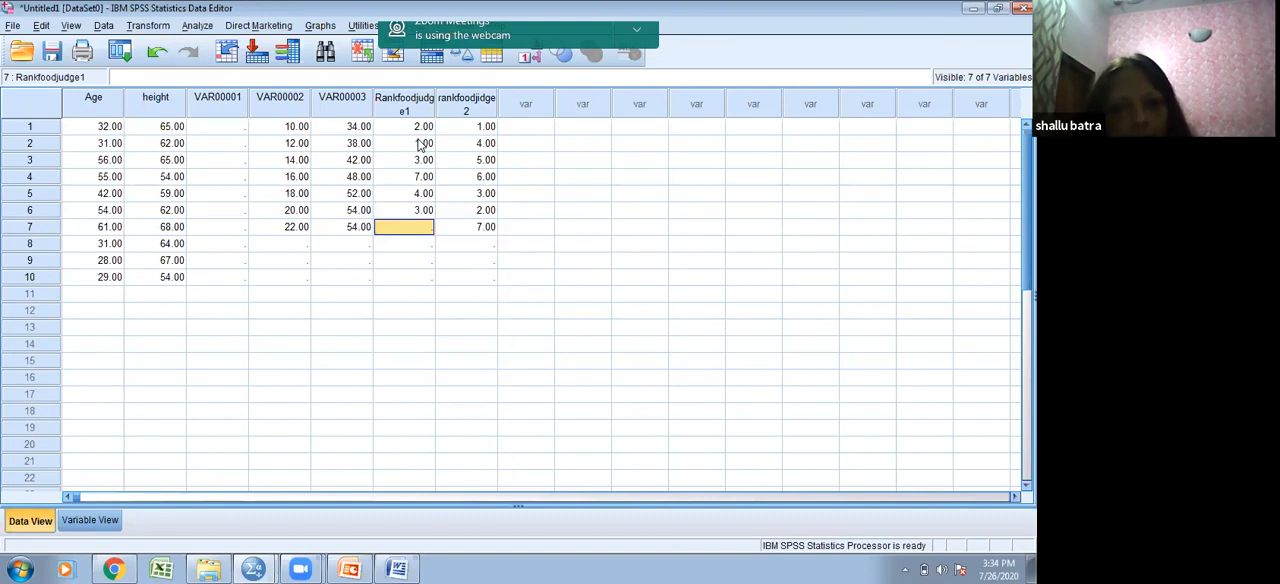
pyautogui.write('5')
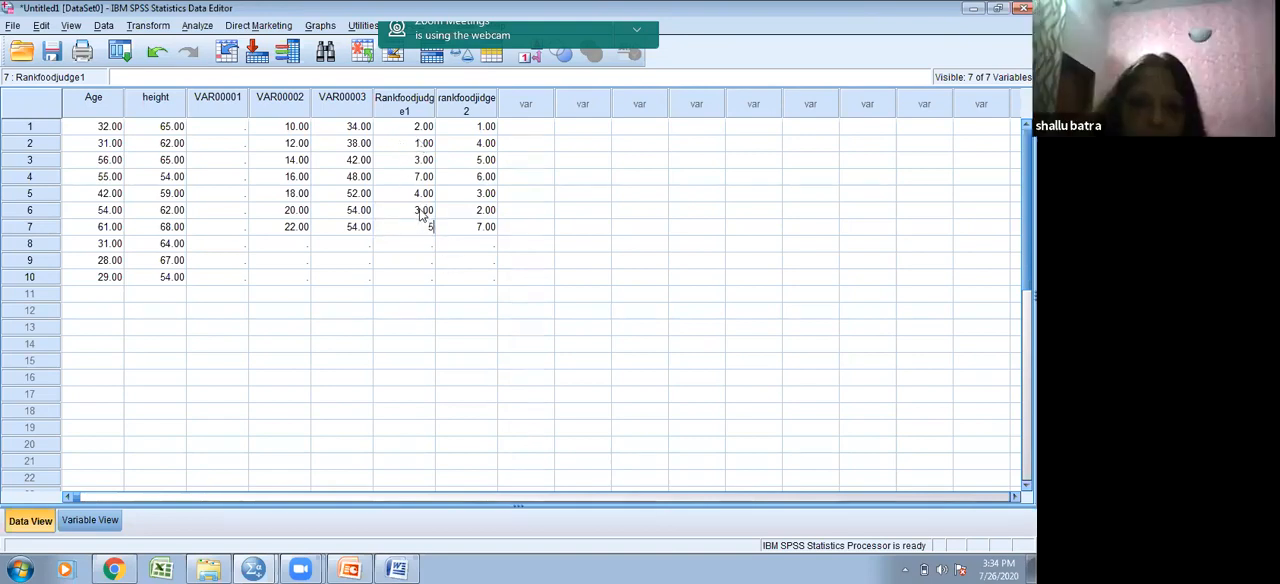
# - Correct the Rankfoodjudge1 rank of case 6 to 6
pyautogui.click(423, 211)
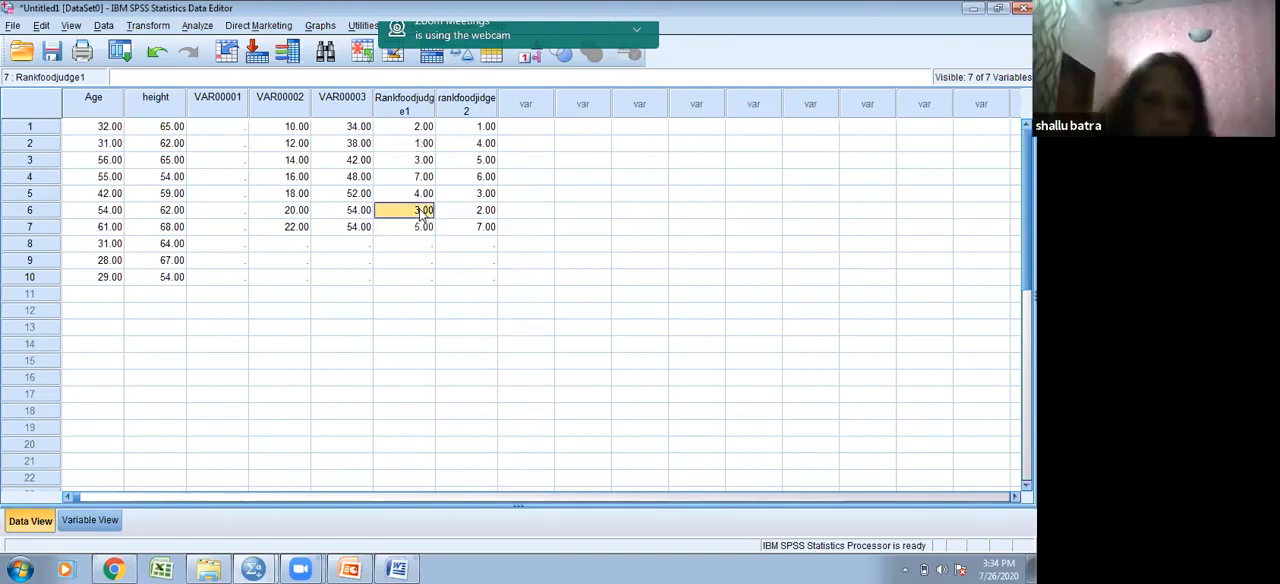
pyautogui.write('6')
pyautogui.click(423, 261)
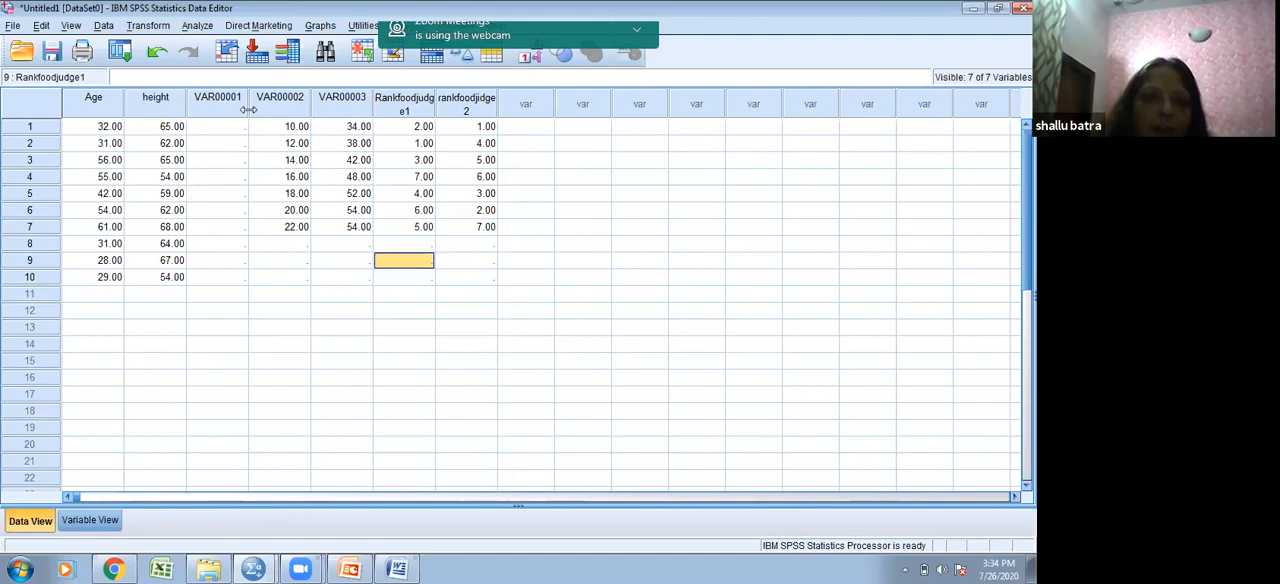
# - Start a new bivariate correlation analysis and remove VAR00002 and VAR00003 from its analysis variables
pyautogui.click(197, 25)
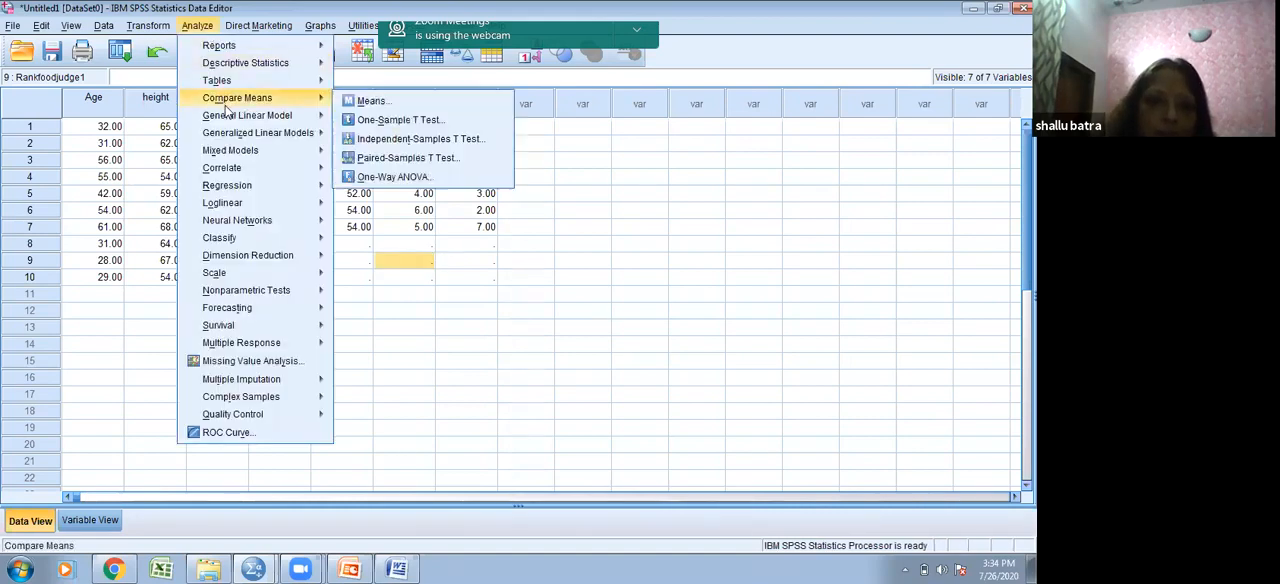
pyautogui.moveTo(245, 172)
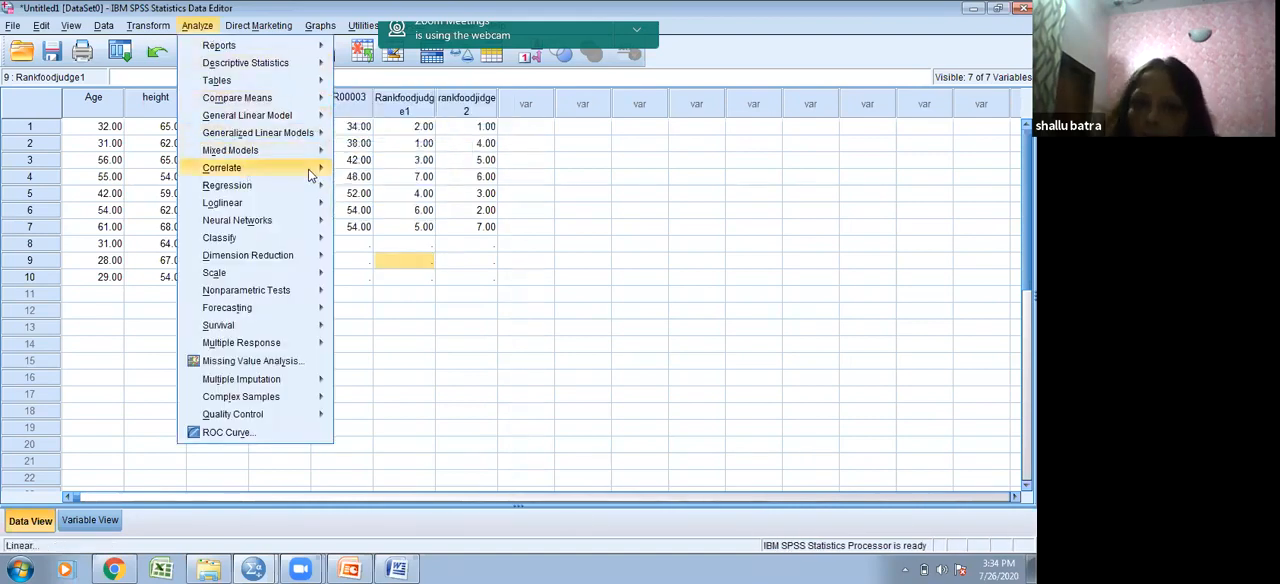
pyautogui.click(372, 172)
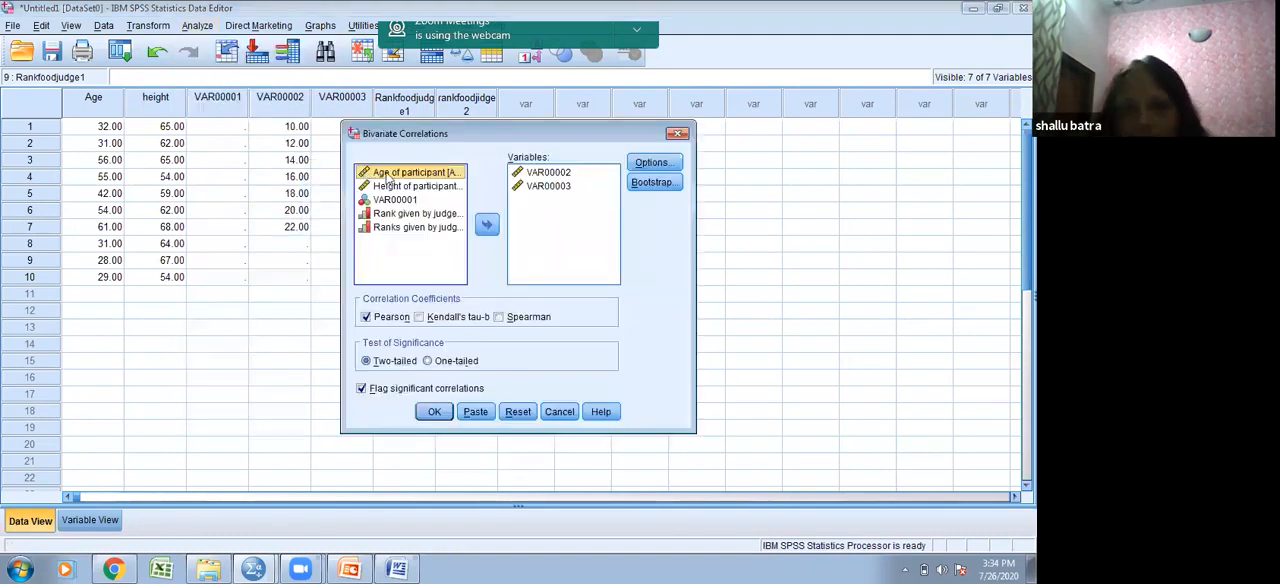
pyautogui.click(567, 173)
pyautogui.keyDown('shift'); pyautogui.click(560, 186); pyautogui.keyUp('shift')
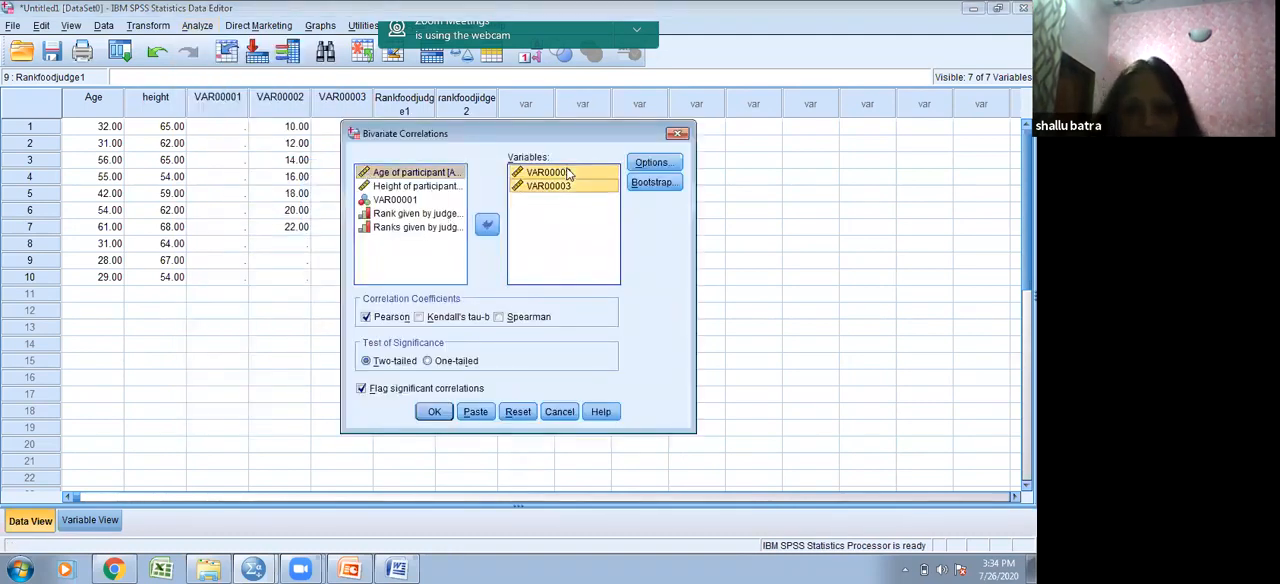
pyautogui.click(494, 227)
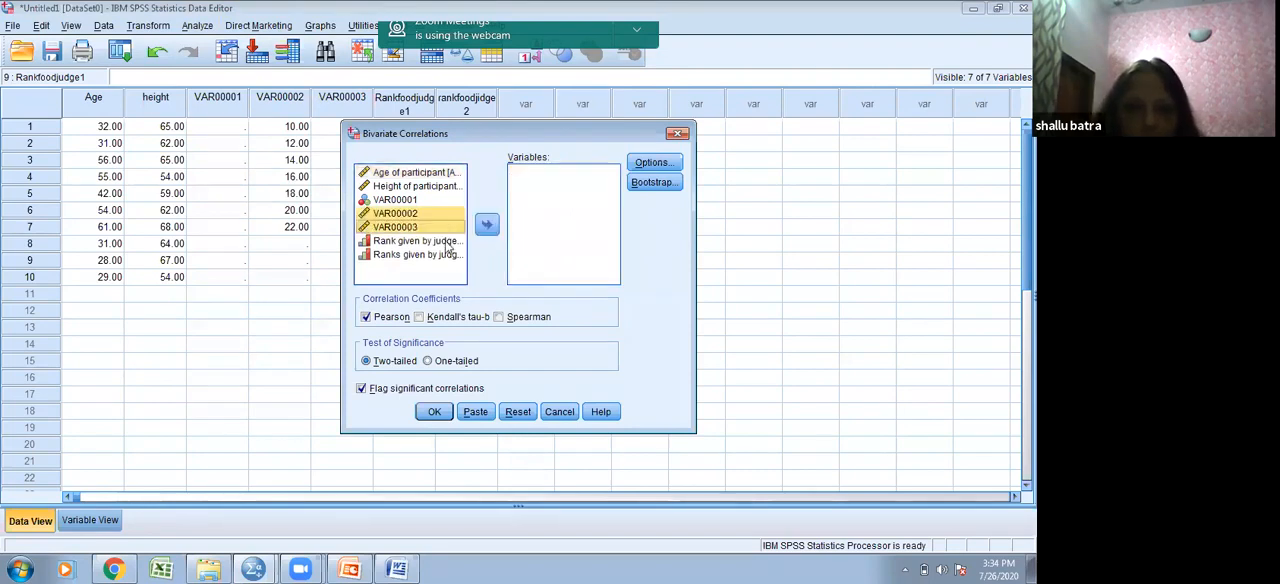
# - Run a two-tailed Spearman correlation, without Pearson, between the two judges' food-quality rank variables
pyautogui.click(449, 243)
pyautogui.keyDown('shift'); pyautogui.click(448, 254); pyautogui.keyUp('shift')
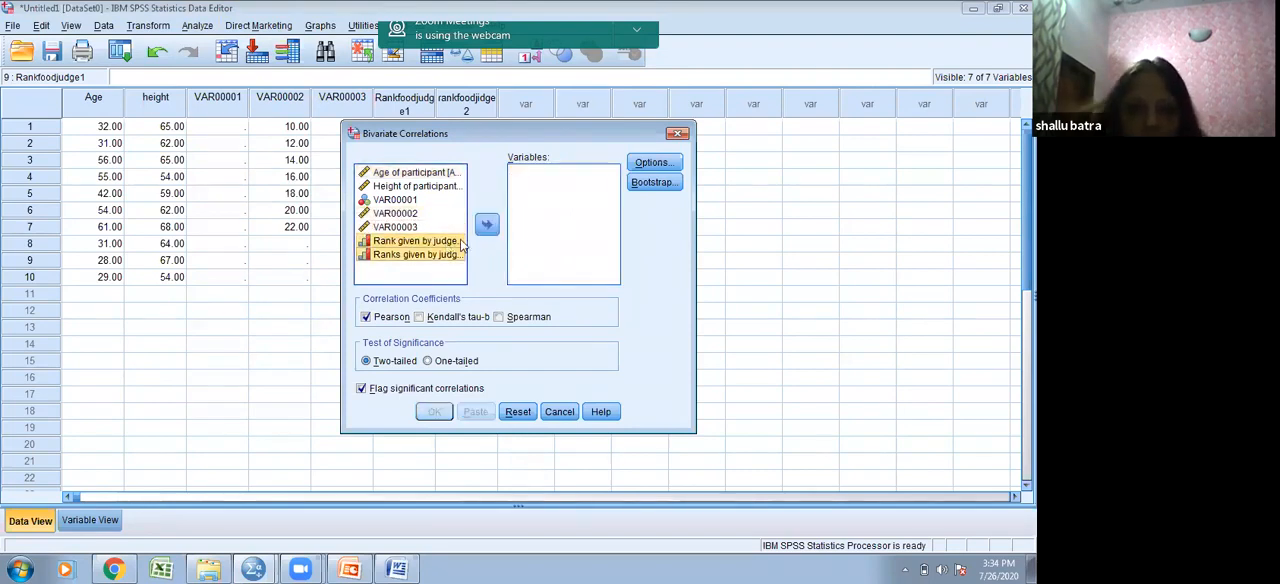
pyautogui.click(486, 226)
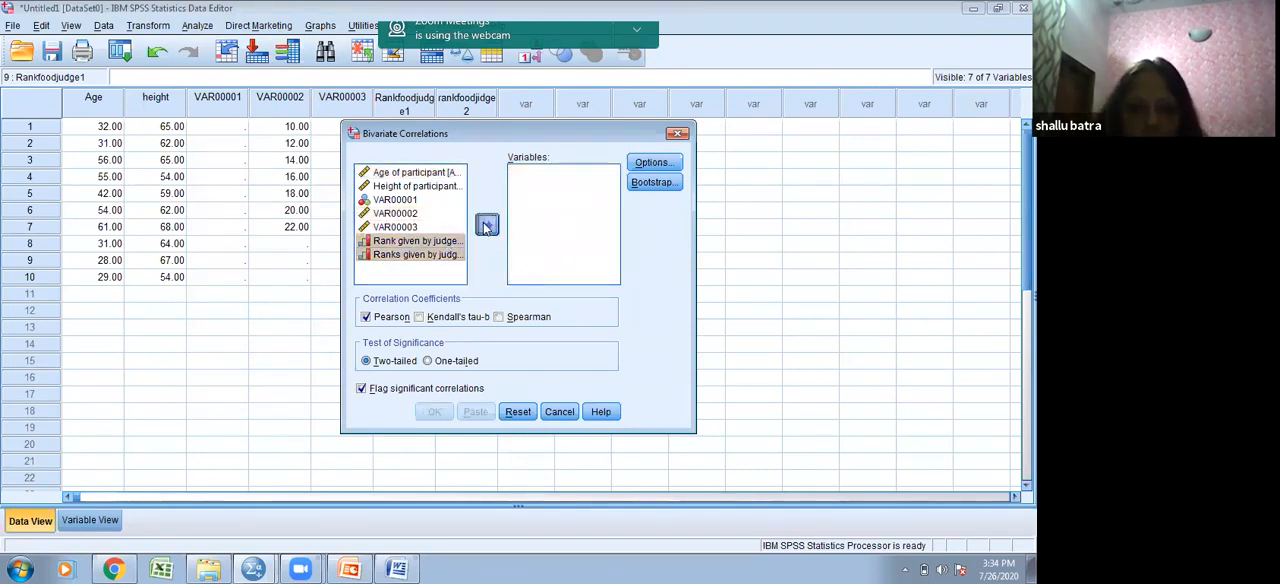
pyautogui.click(500, 317)
pyautogui.click(367, 319)
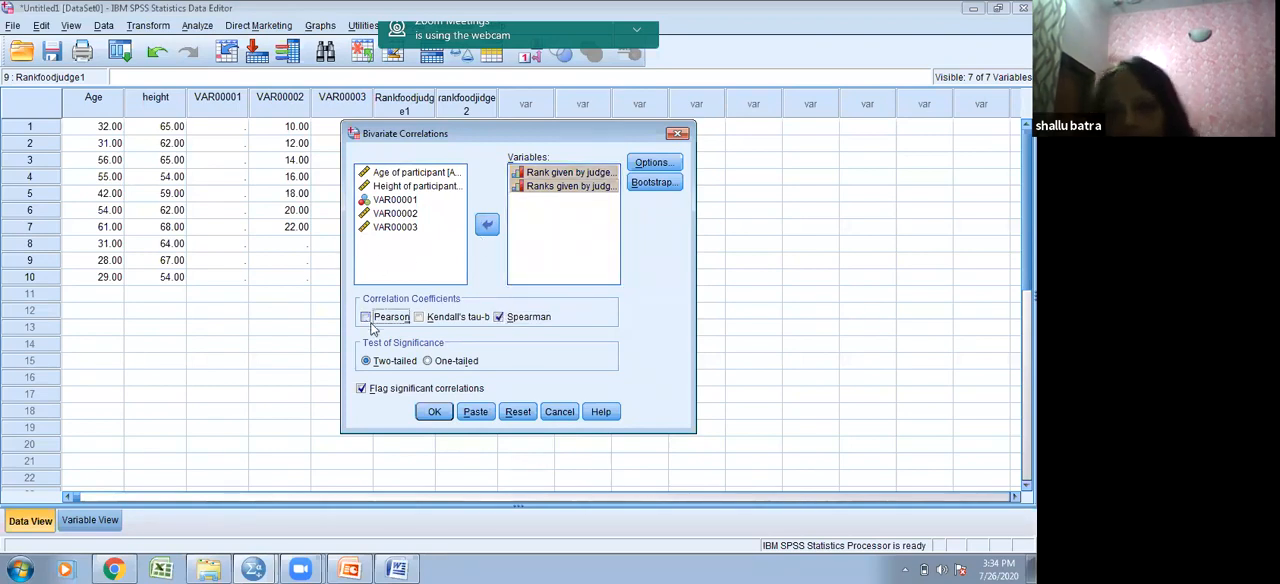
pyautogui.click(434, 413)
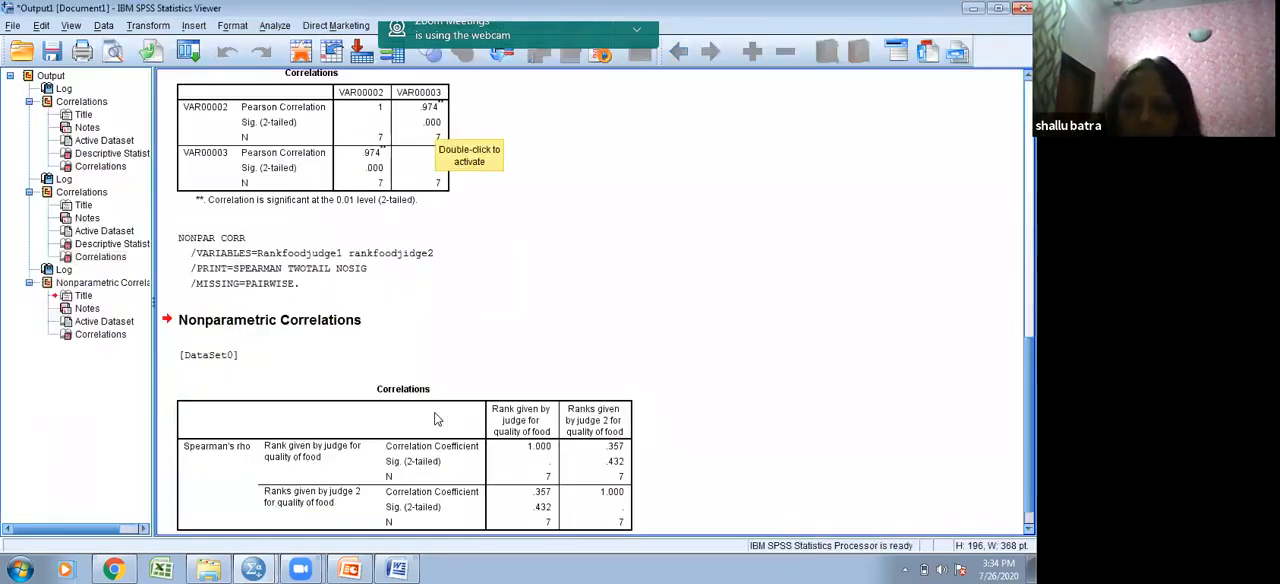
# - Examine the Spearman's rho table for the two judges' ranks and compare it with the earlier Pearson correlation tables
pyautogui.scroll(-2, 434, 419)
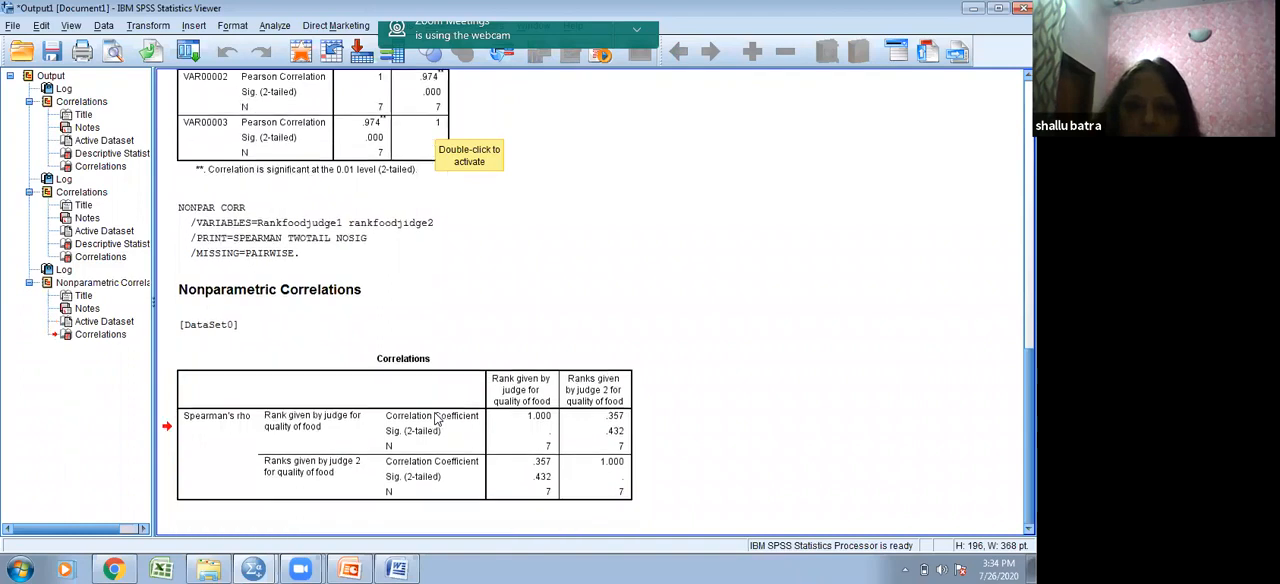
pyautogui.scroll(5, 434, 419)
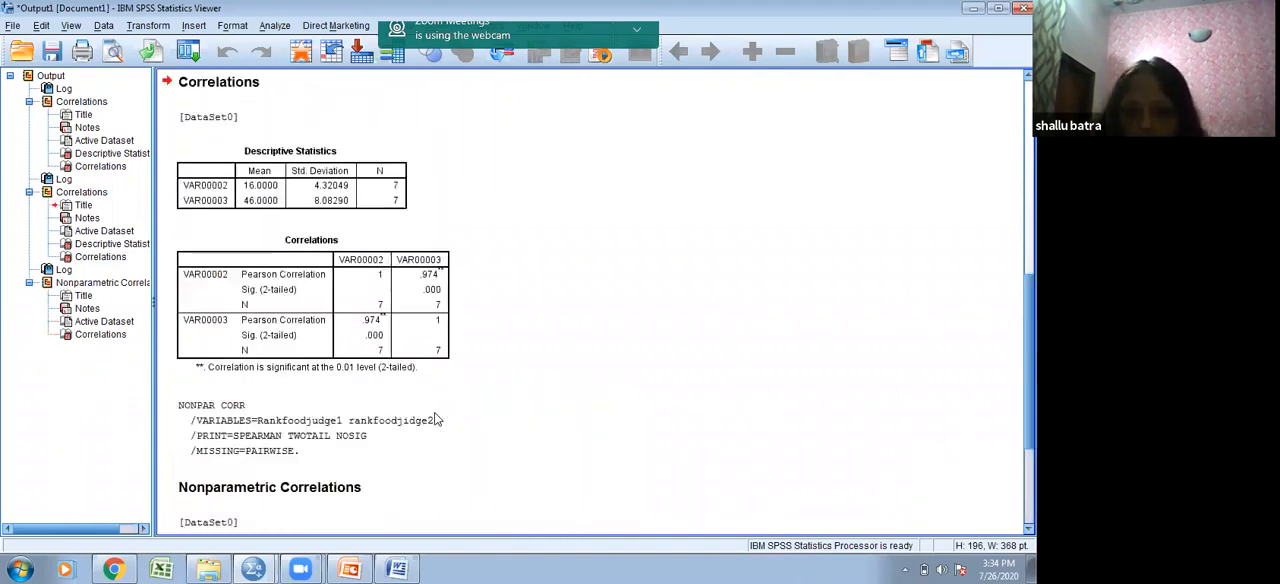
pyautogui.scroll(3, 434, 419)
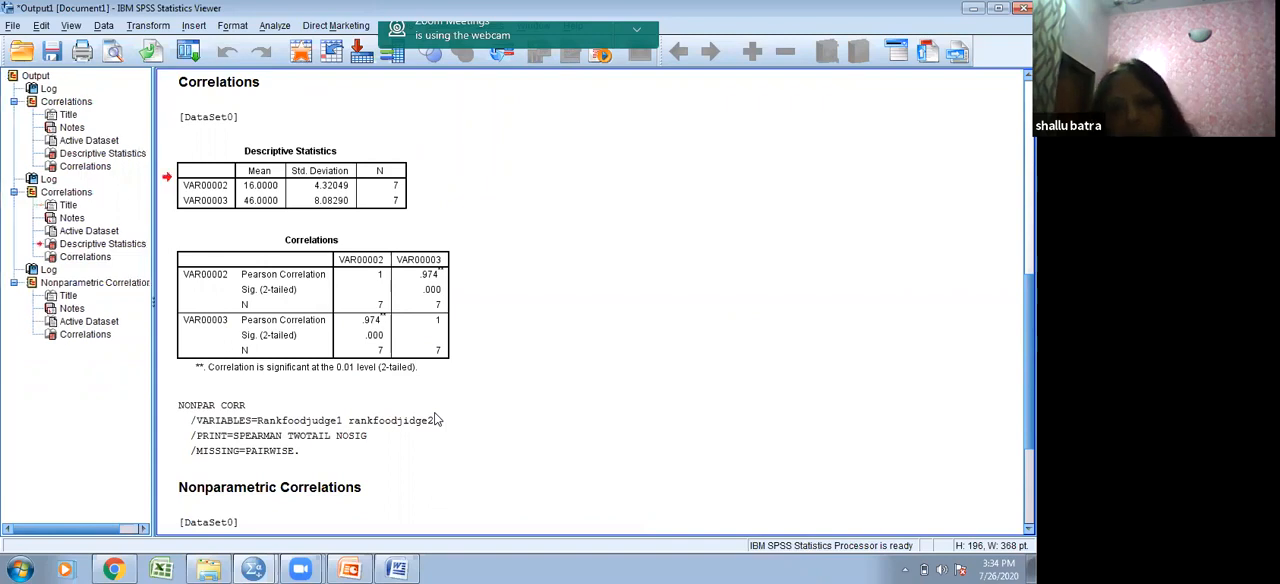
pyautogui.press('Down')
pyautogui.press('Down')
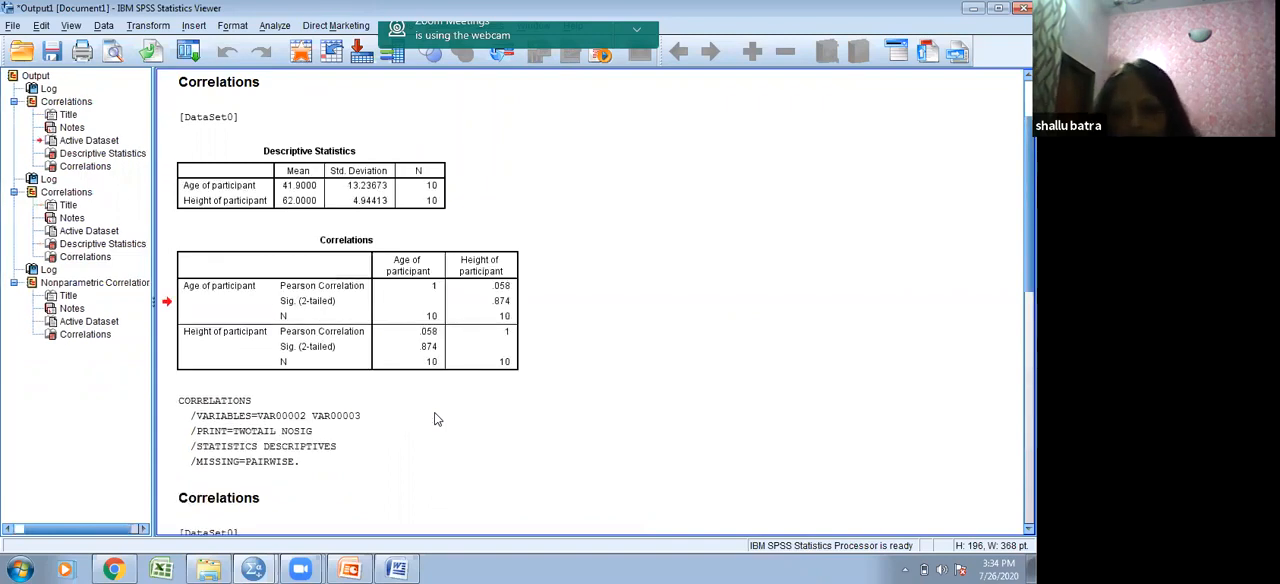
pyautogui.scroll(-3, 435, 419)
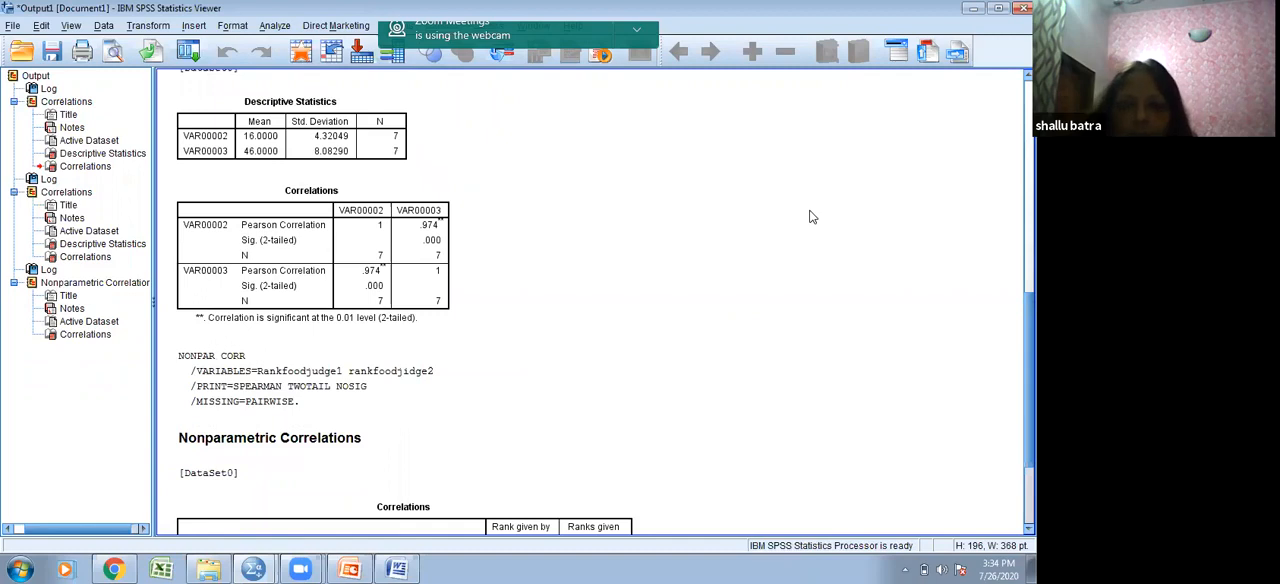
pyautogui.scroll(-3, 812, 217)
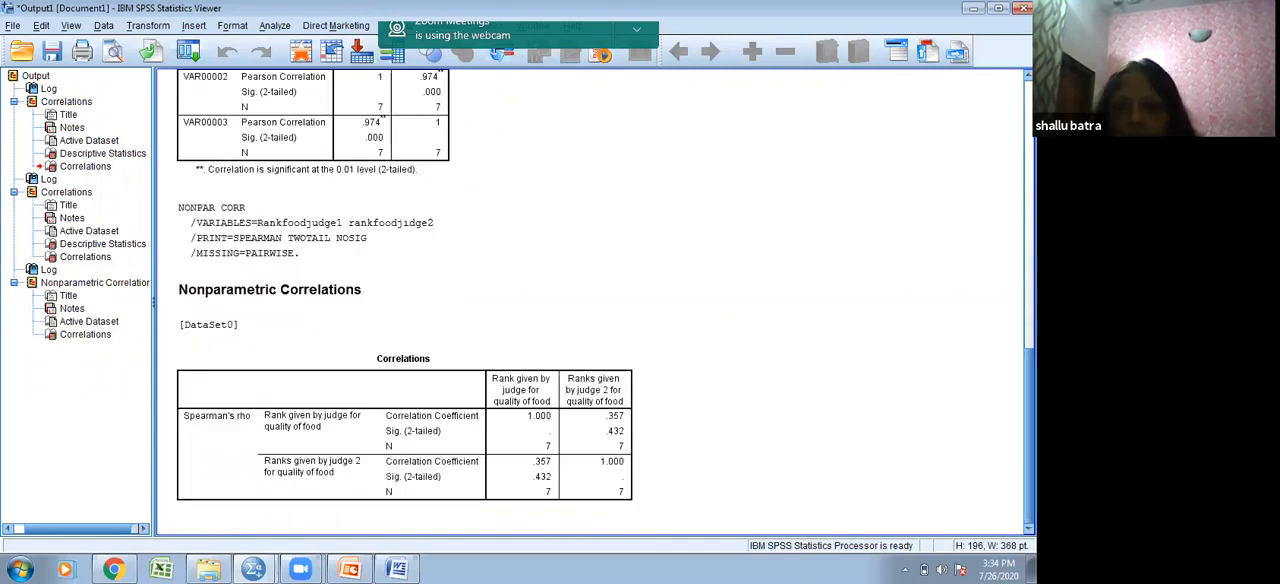
pyautogui.click(620, 424)
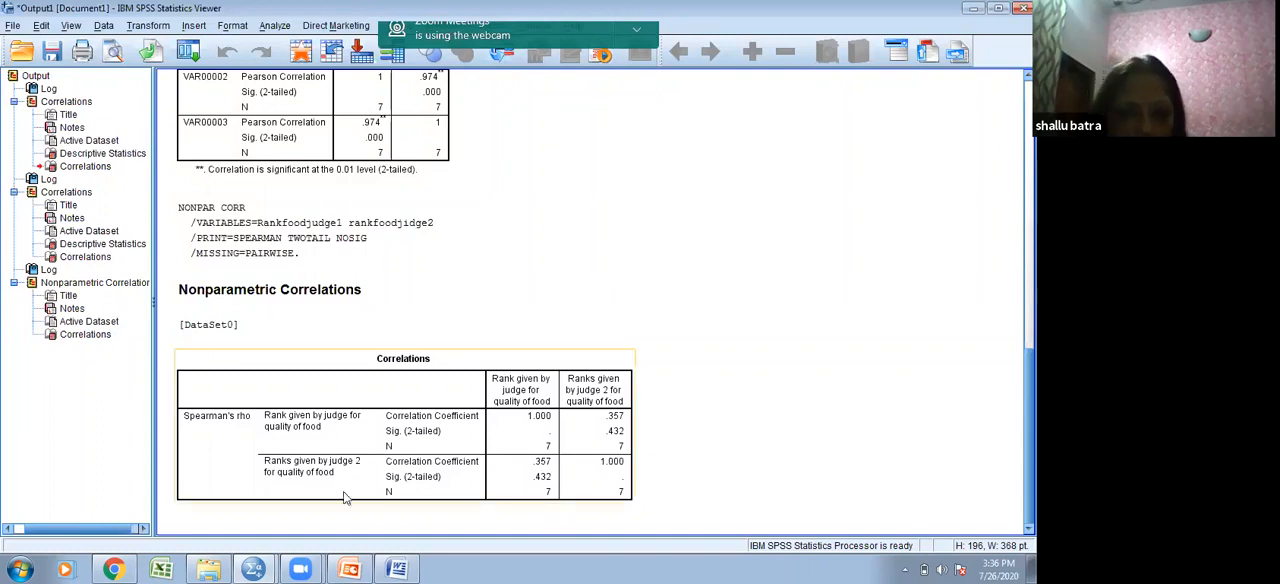
# - Switch to the file explorer window of the 26-07-2020 folder to view its contents
pyautogui.moveTo(350, 568)
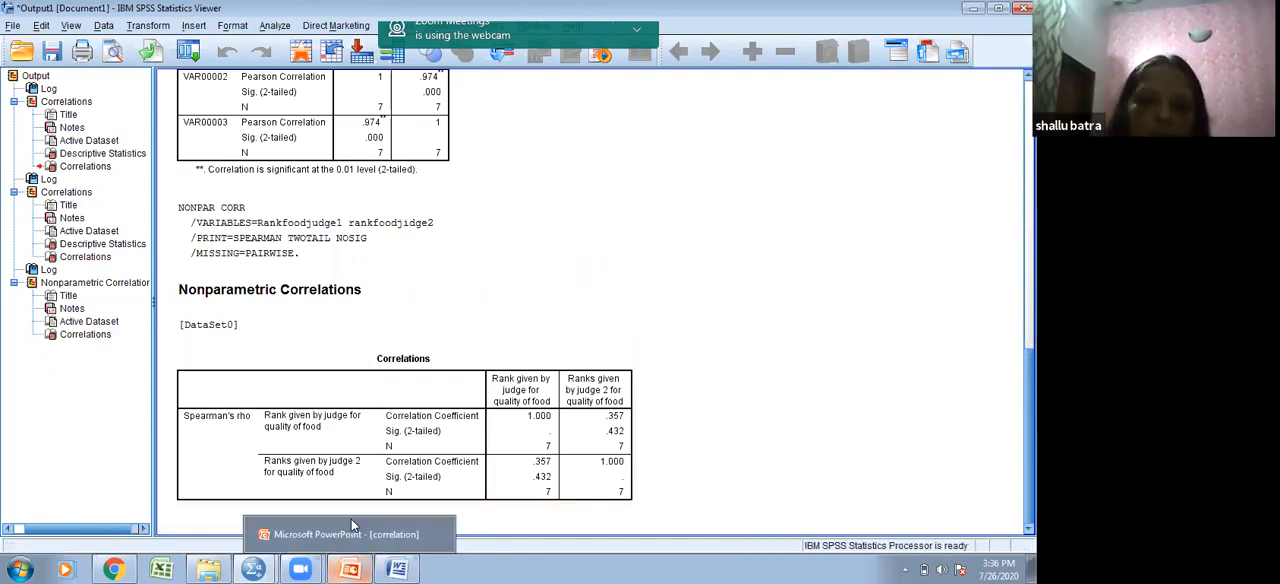
pyautogui.click(413, 421)
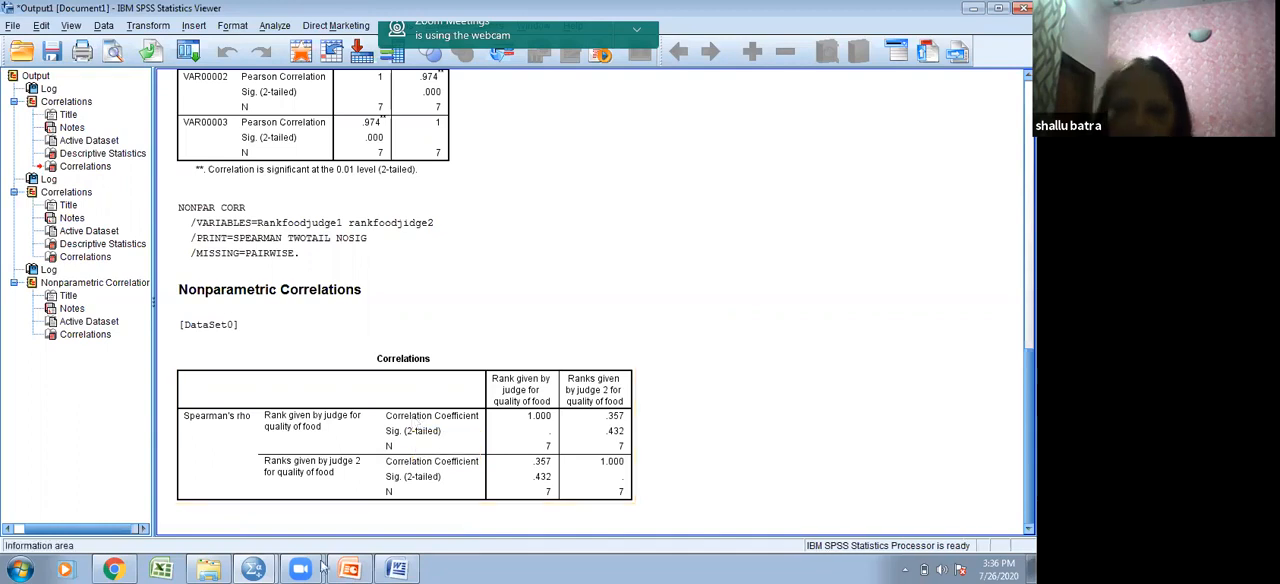
pyautogui.moveTo(205, 568)
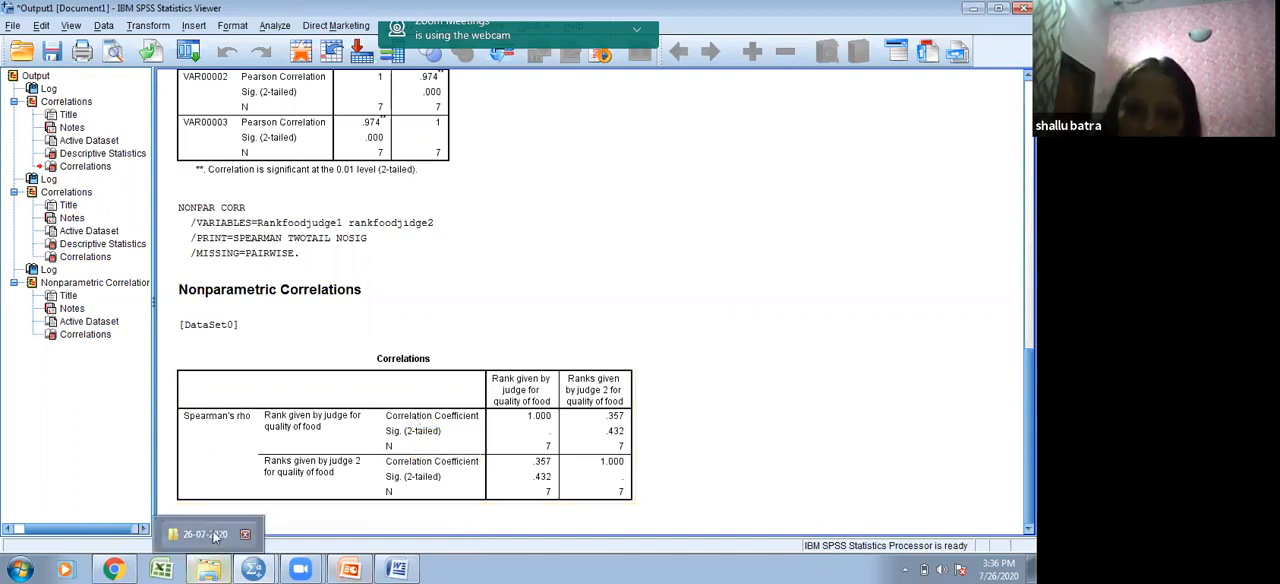
pyautogui.click(218, 536)
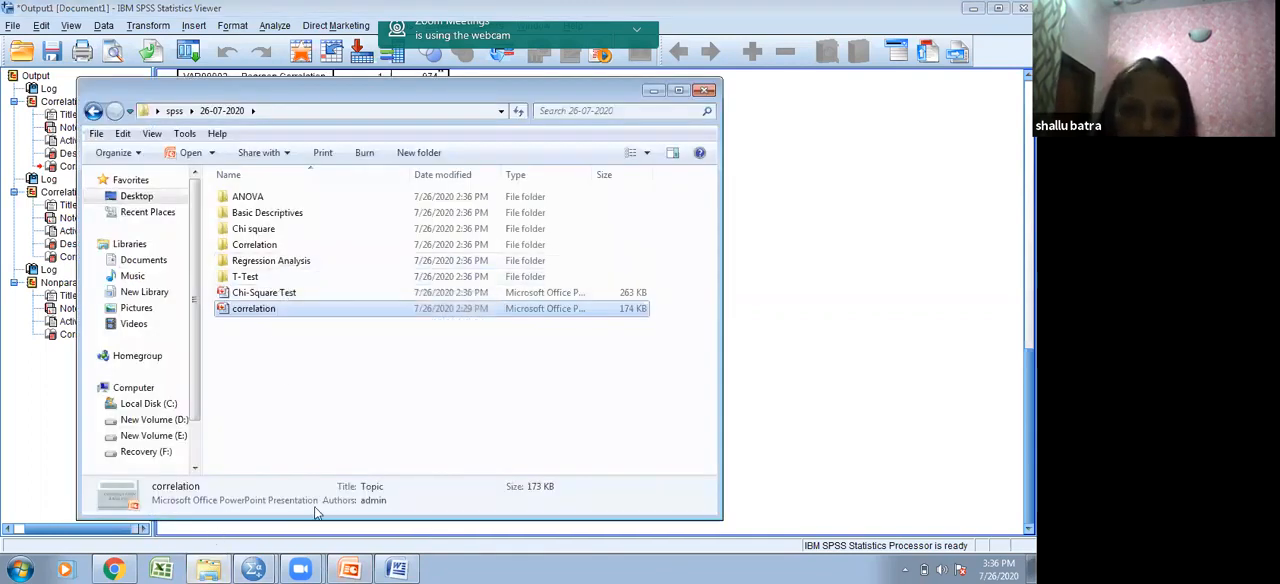
# - Return to the SPSS data editor and start opening a data file, with the Desktop as the location to look in
pyautogui.moveTo(254, 568)
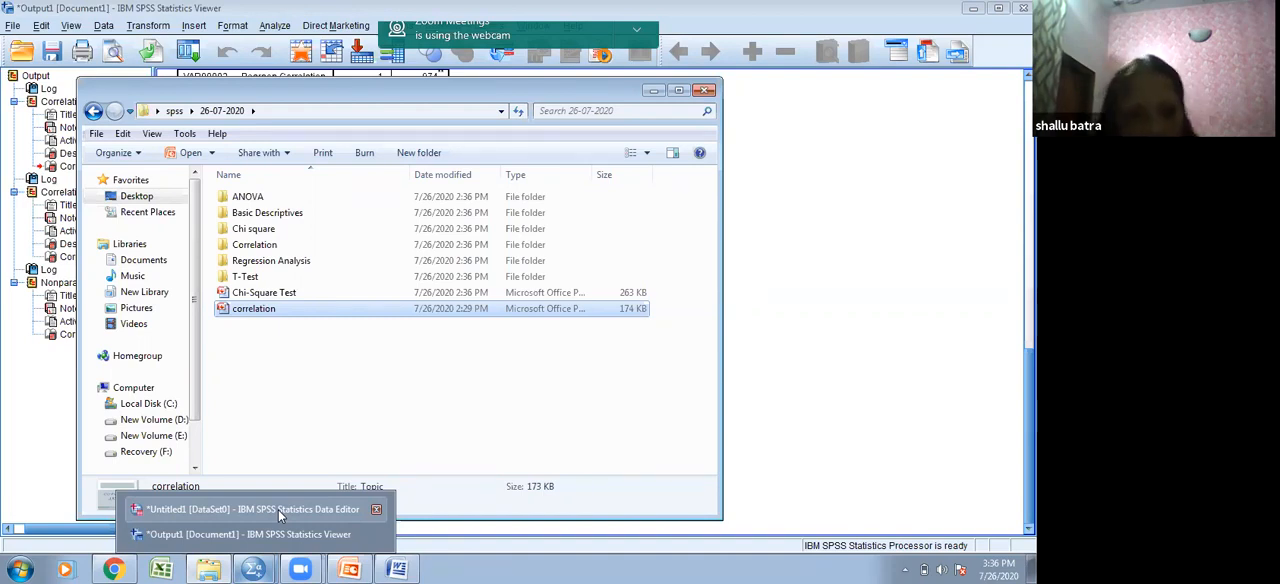
pyautogui.click(278, 509)
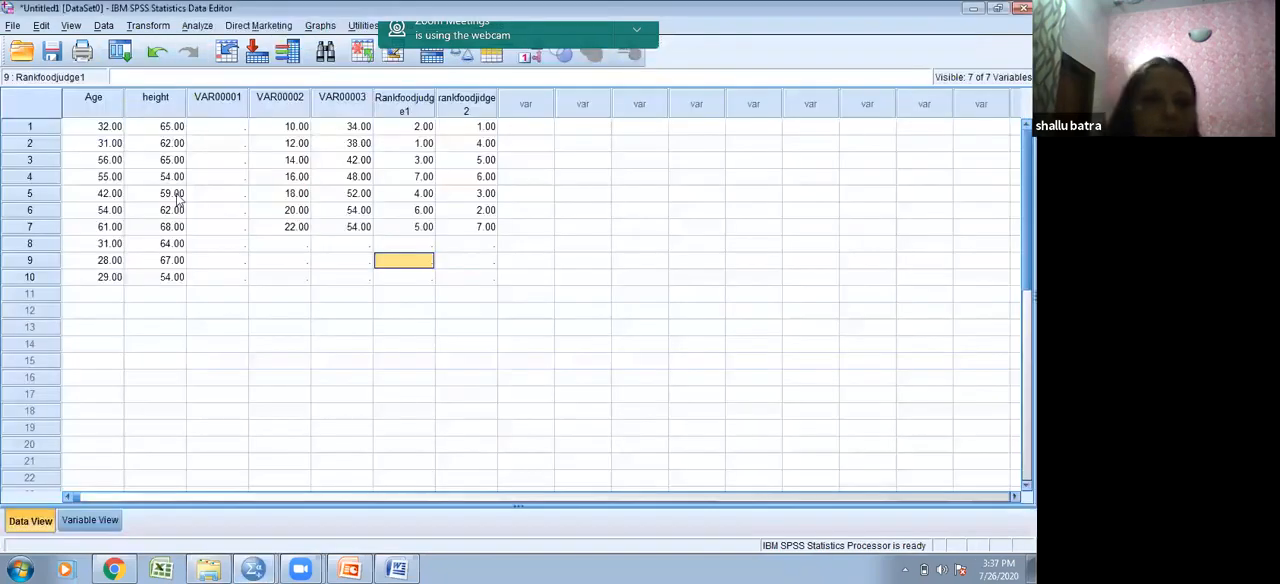
pyautogui.click(11, 26)
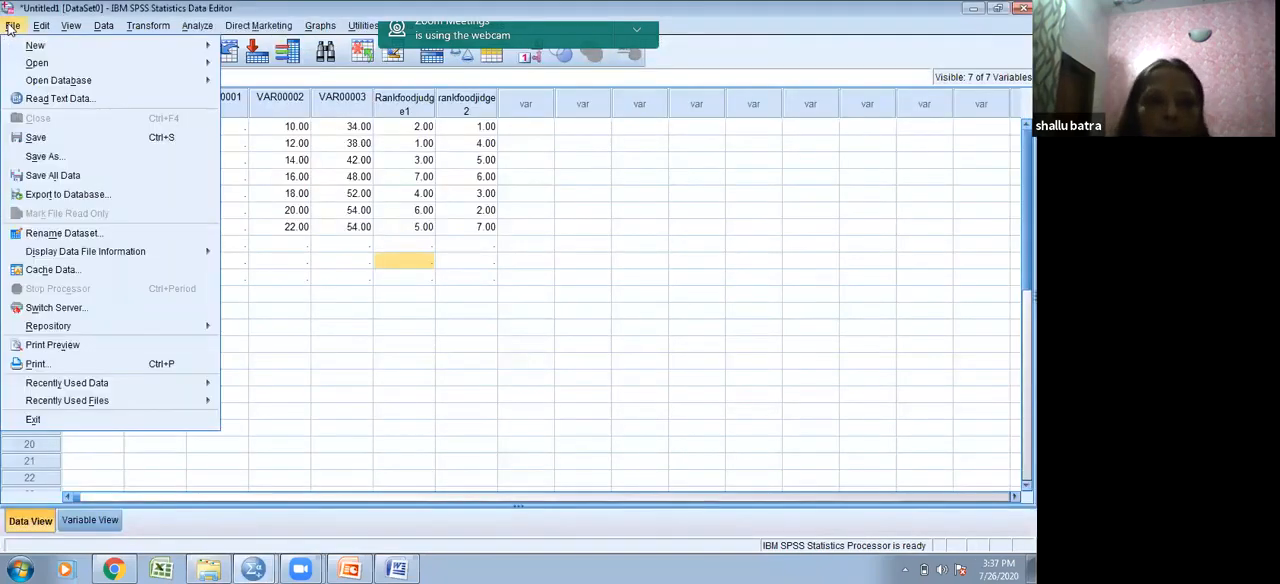
pyautogui.moveTo(122, 63)
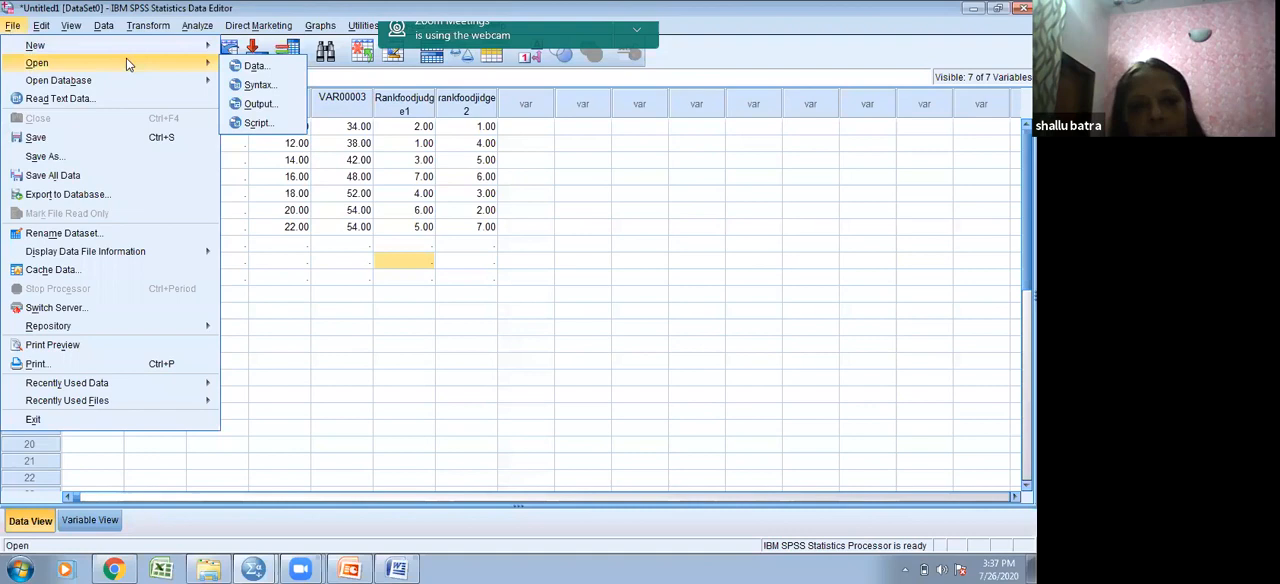
pyautogui.click(257, 66)
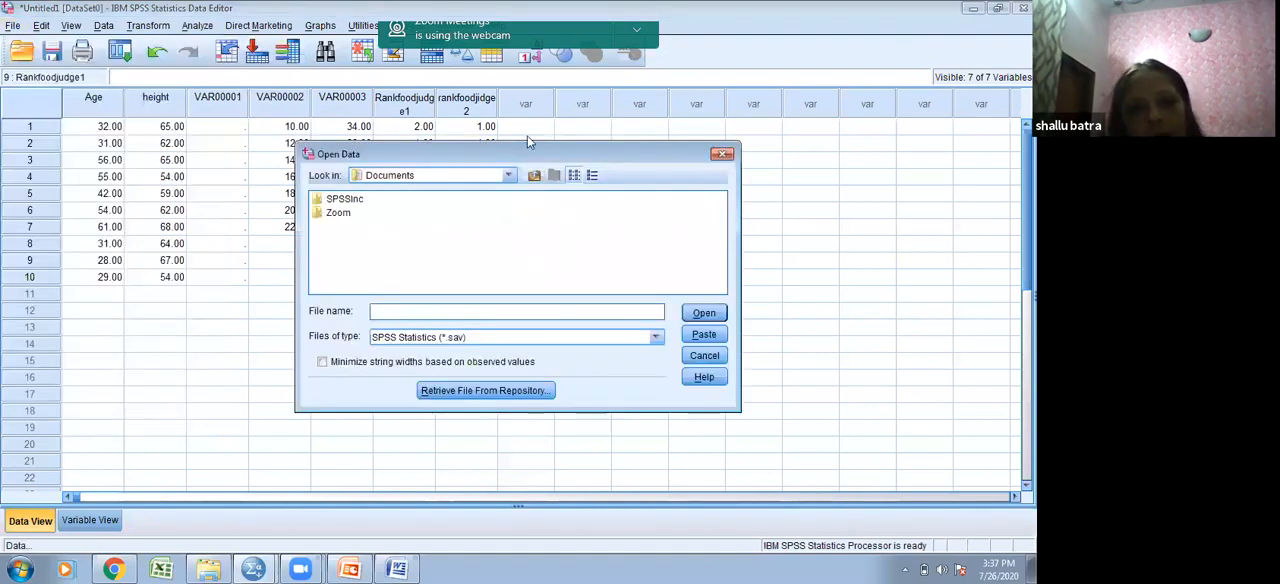
pyautogui.click(508, 175)
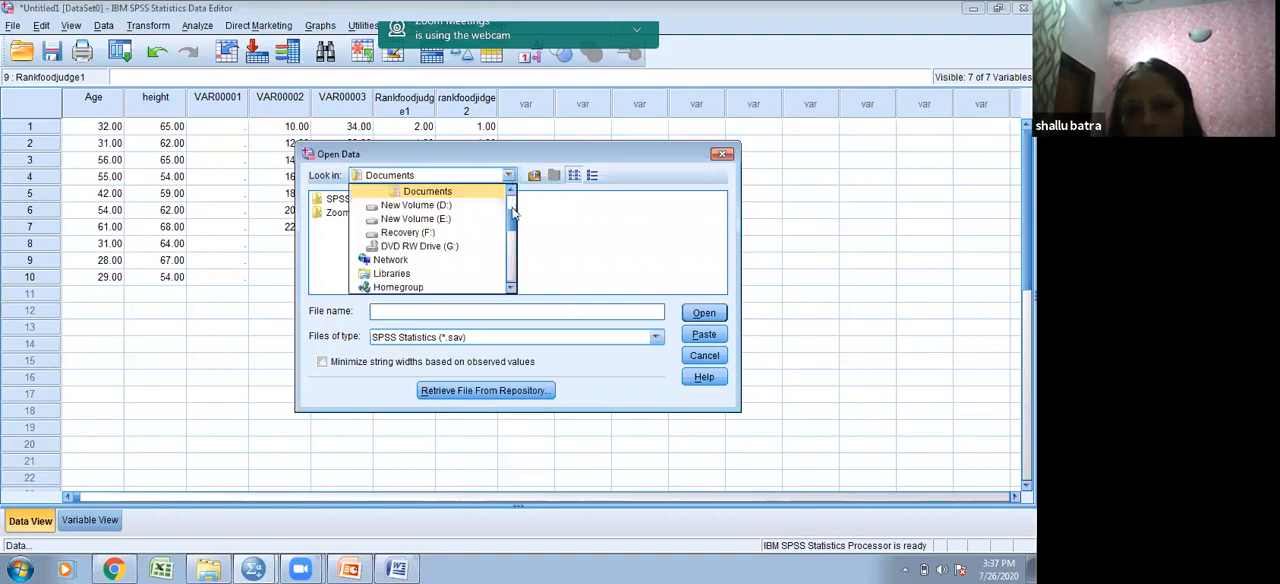
pyautogui.moveTo(514, 218); pyautogui.dragTo(516, 199)
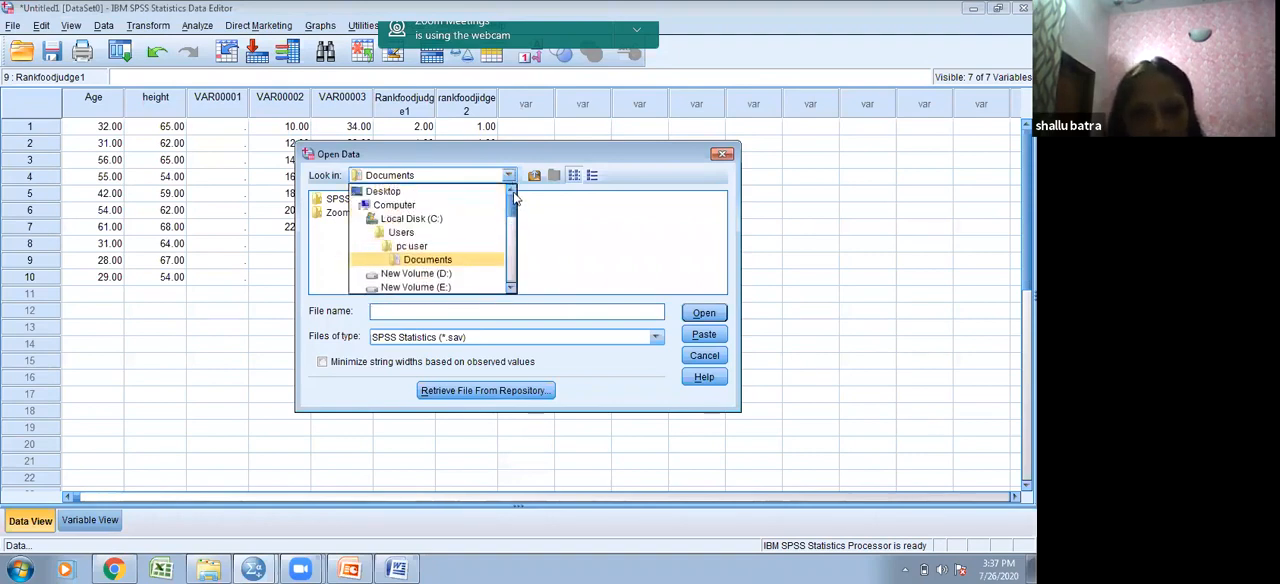
pyautogui.click(464, 198)
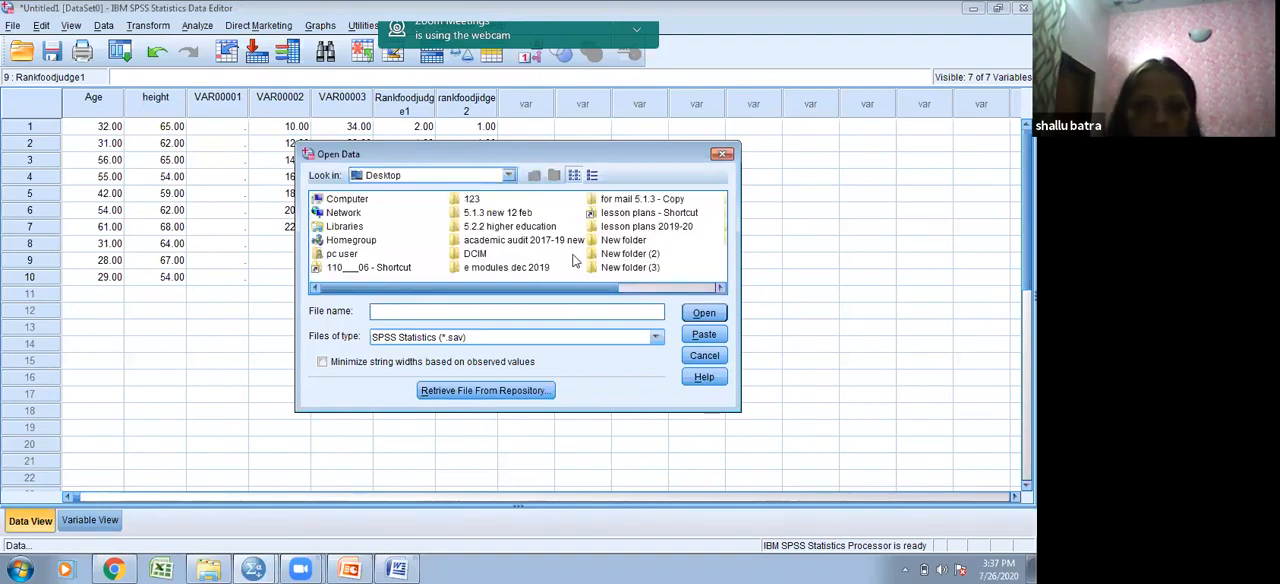
# - Open the data file ExamAnxiety.SAV from the Correlation folder inside spss and 26-07-2020
pyautogui.moveTo(572, 287); pyautogui.dragTo(656, 278)
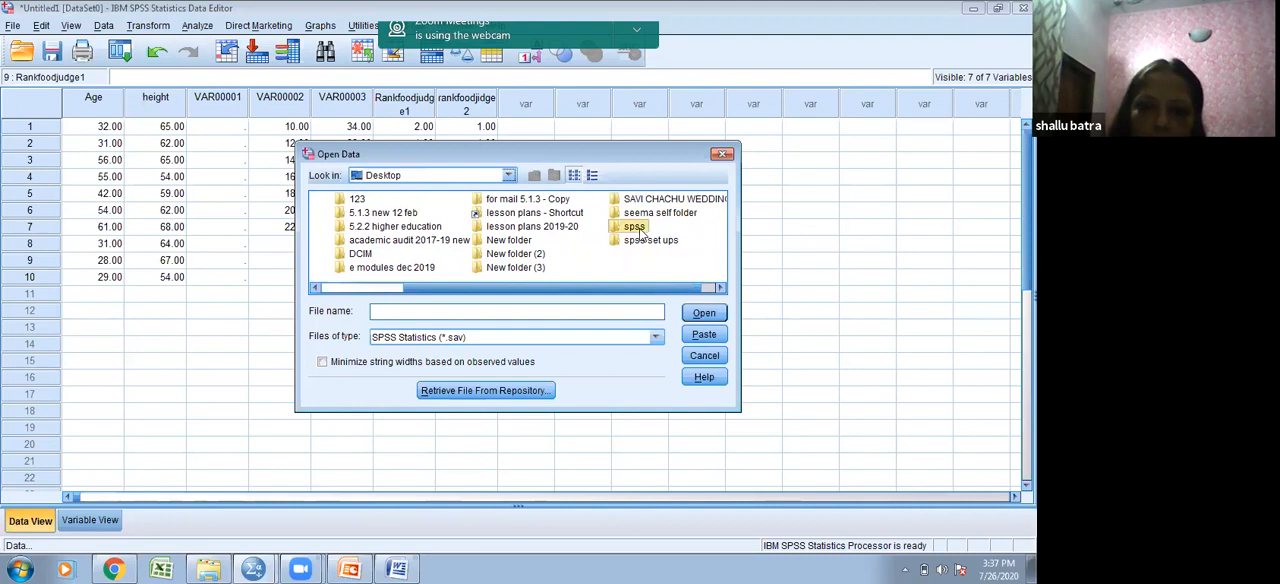
pyautogui.doubleClick(640, 228)
pyautogui.doubleClick(350, 198)
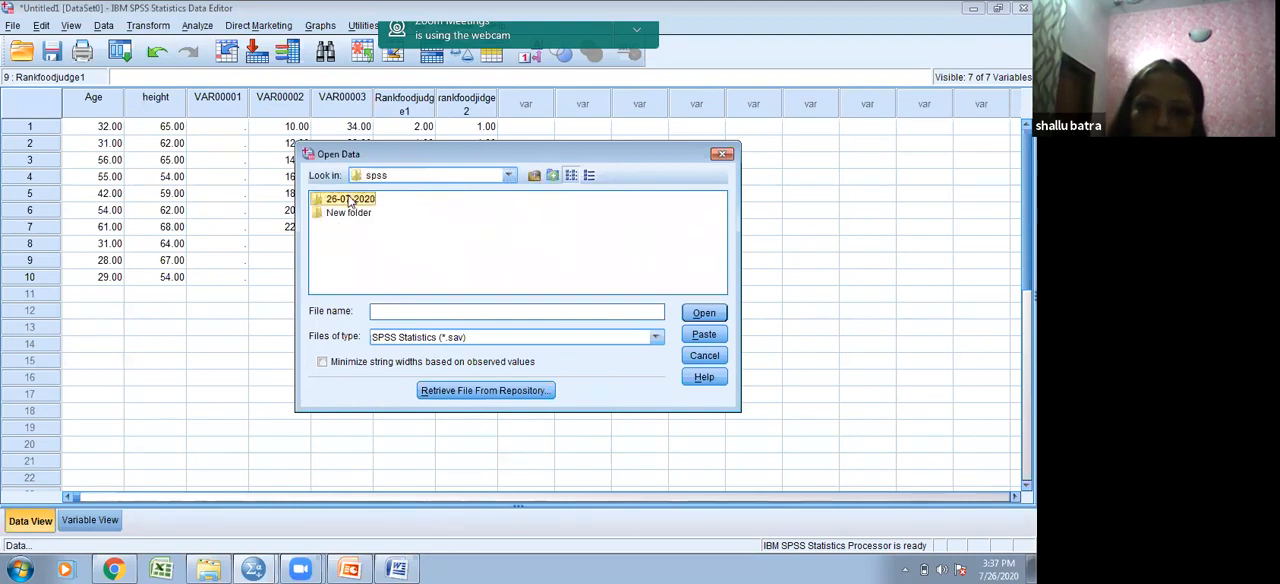
pyautogui.doubleClick(349, 241)
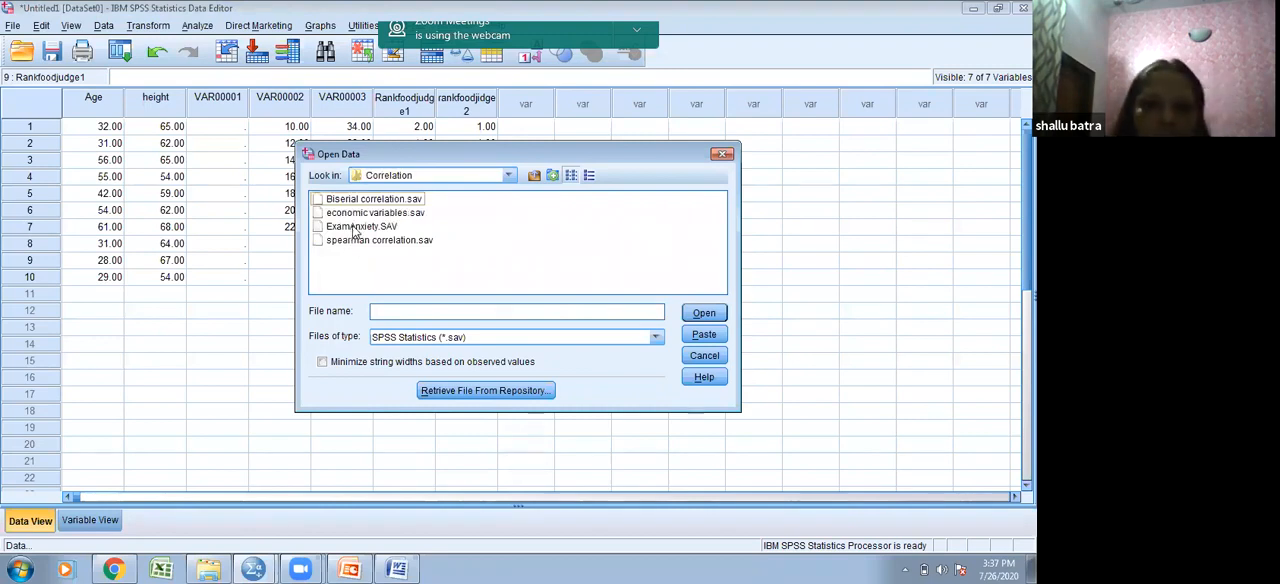
pyautogui.doubleClick(355, 227)
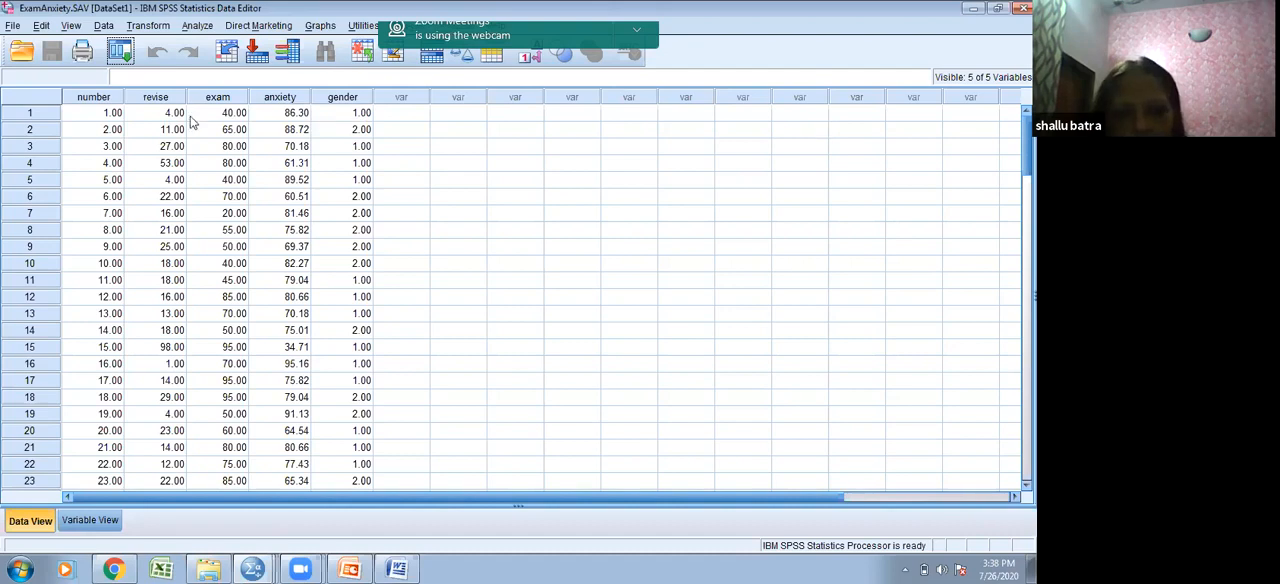
# - Review the variable definitions of the exam anxiety data, checking the labels of revise, exam and anxiety
pyautogui.click(110, 520)
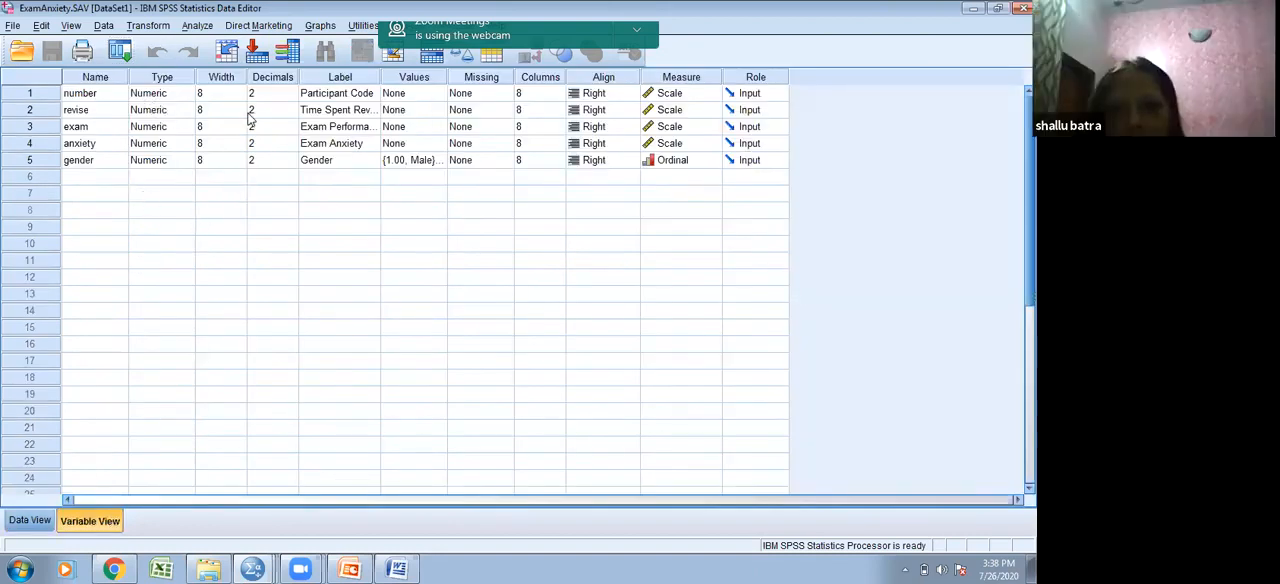
pyautogui.click(310, 110)
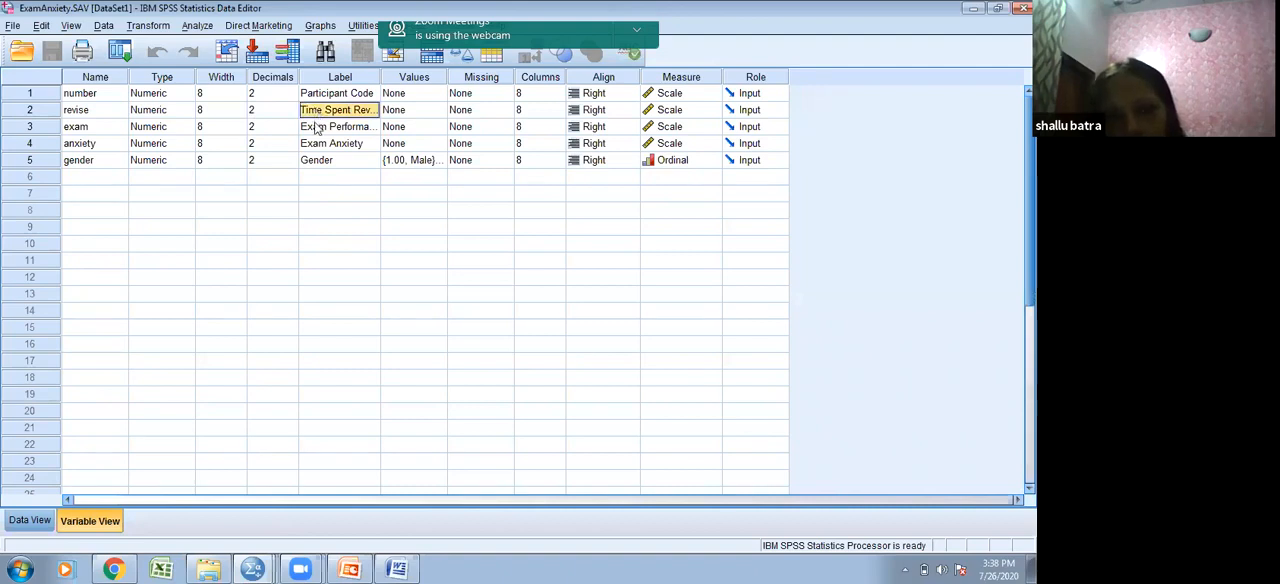
pyautogui.click(316, 128)
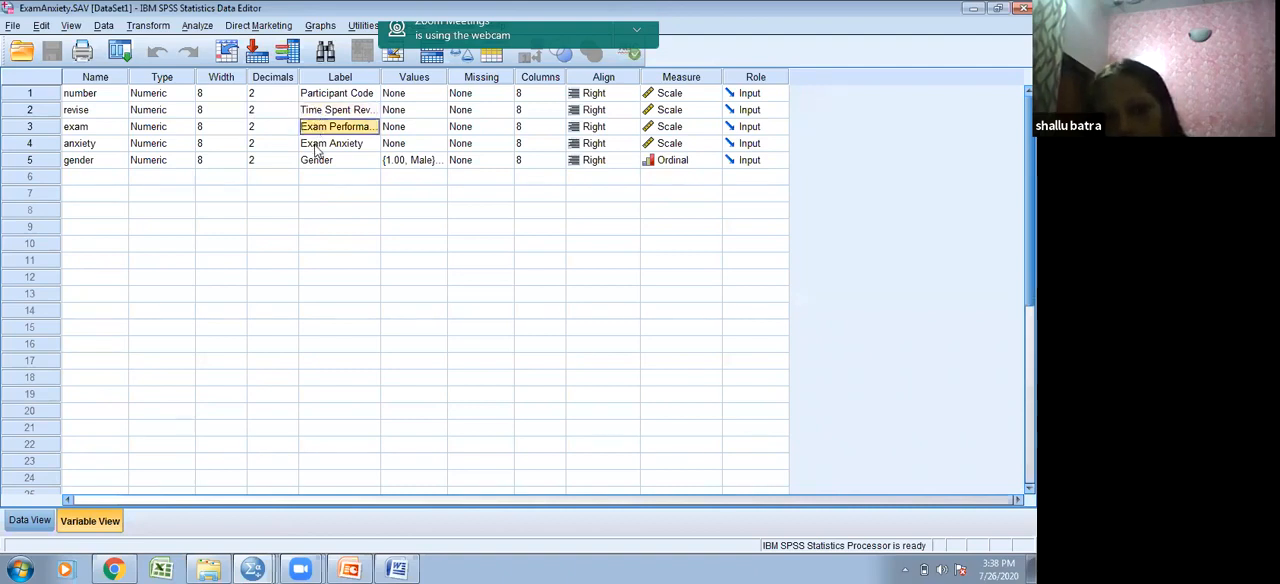
pyautogui.click(316, 145)
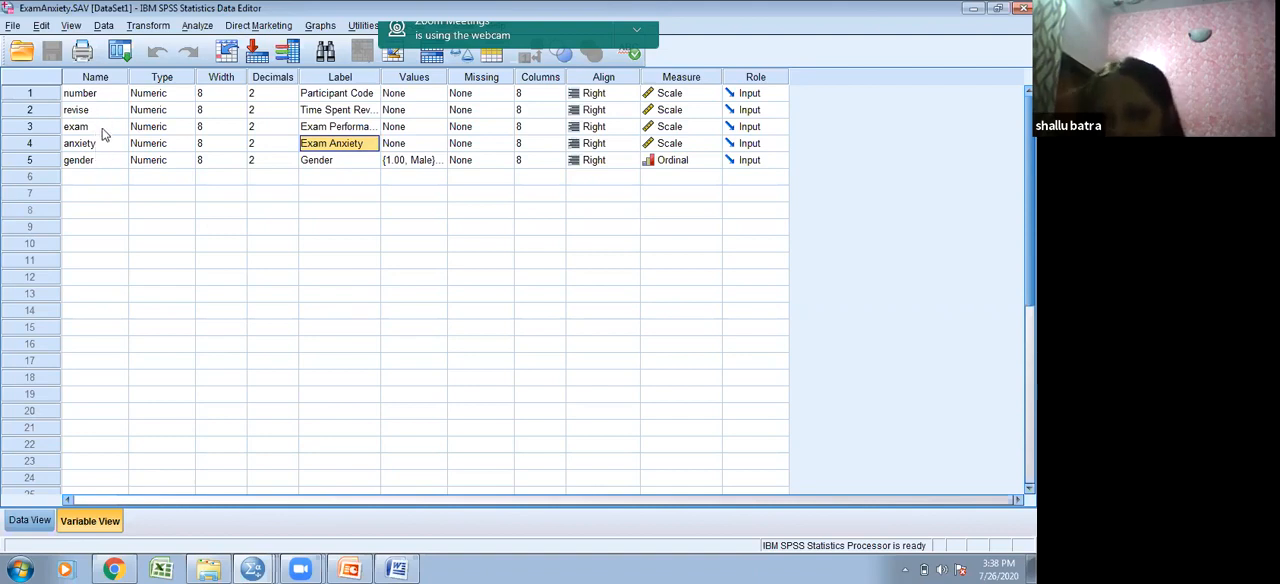
# - Set up a partial correlation between Time Spent Revising and Exam Performance, controlling for Exam Anxiety
pyautogui.click(204, 27)
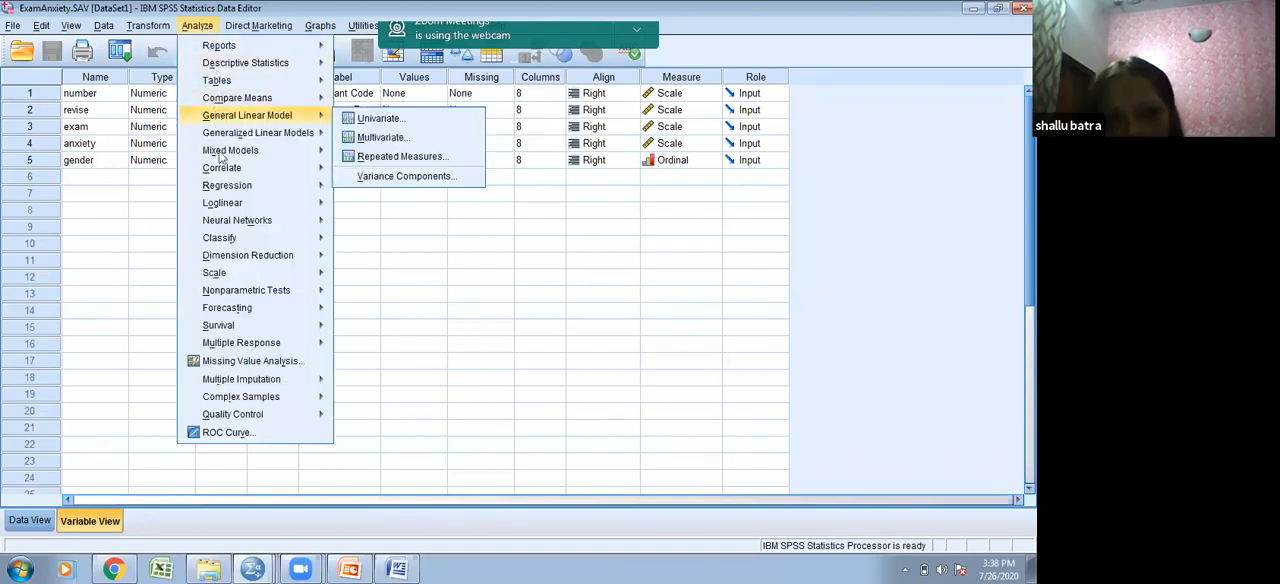
pyautogui.moveTo(228, 170)
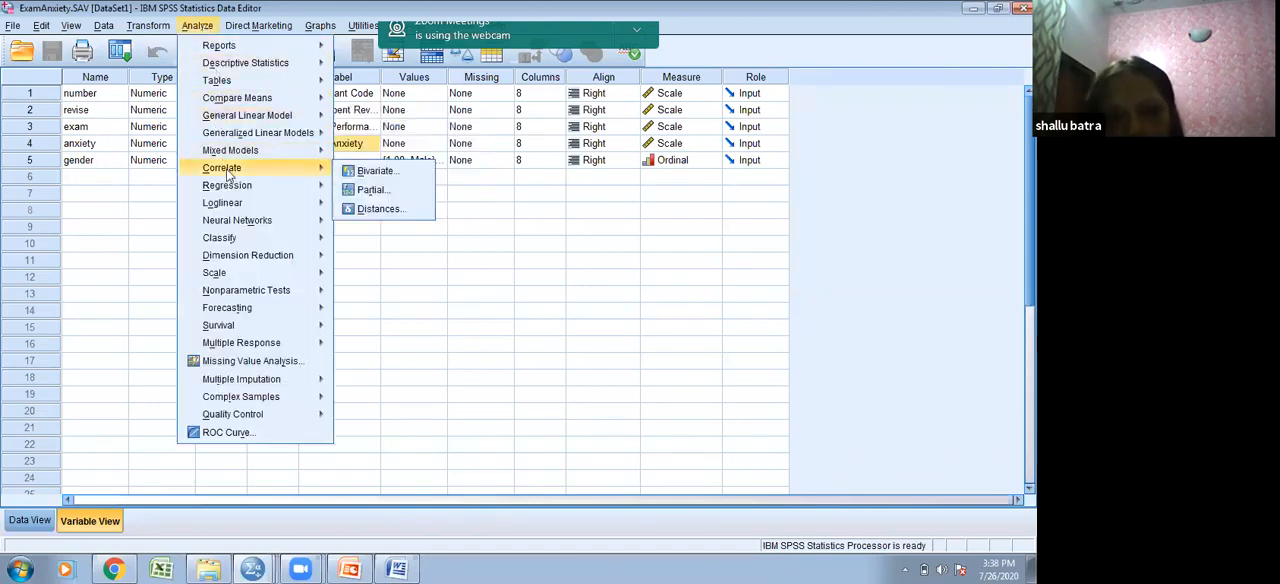
pyautogui.click(368, 190)
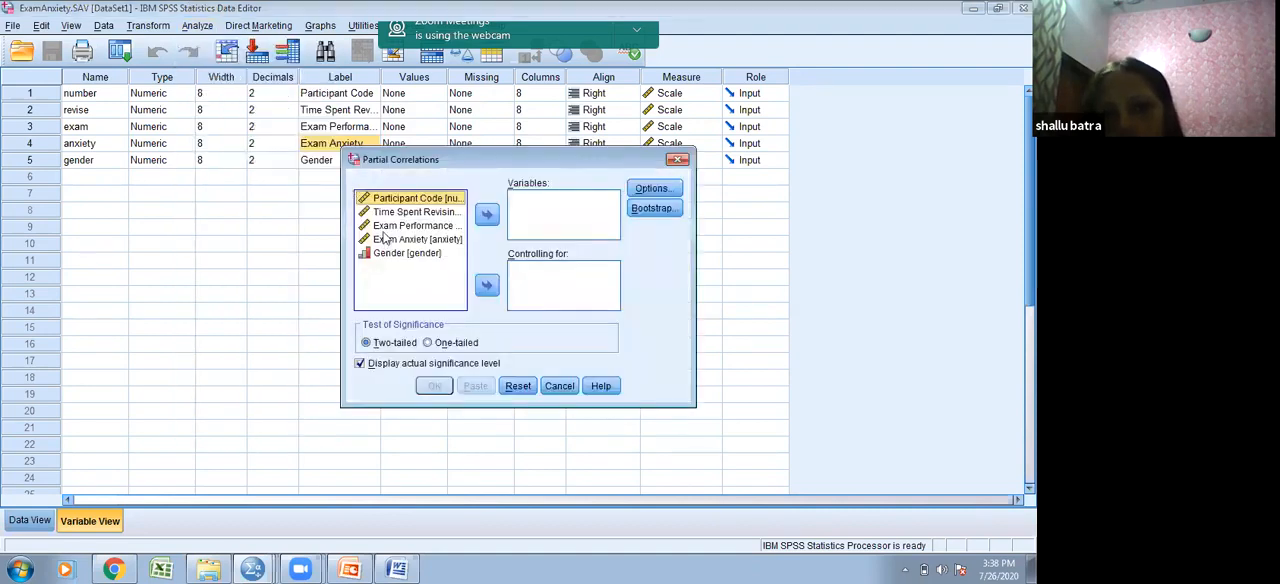
pyautogui.click(400, 213)
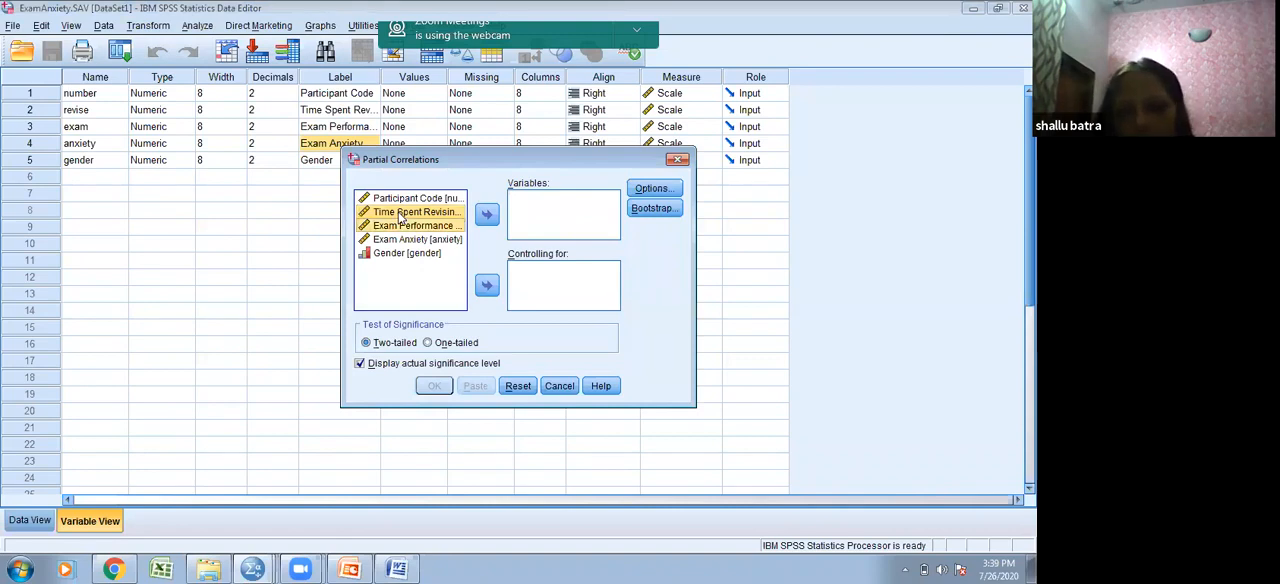
pyautogui.click(487, 216)
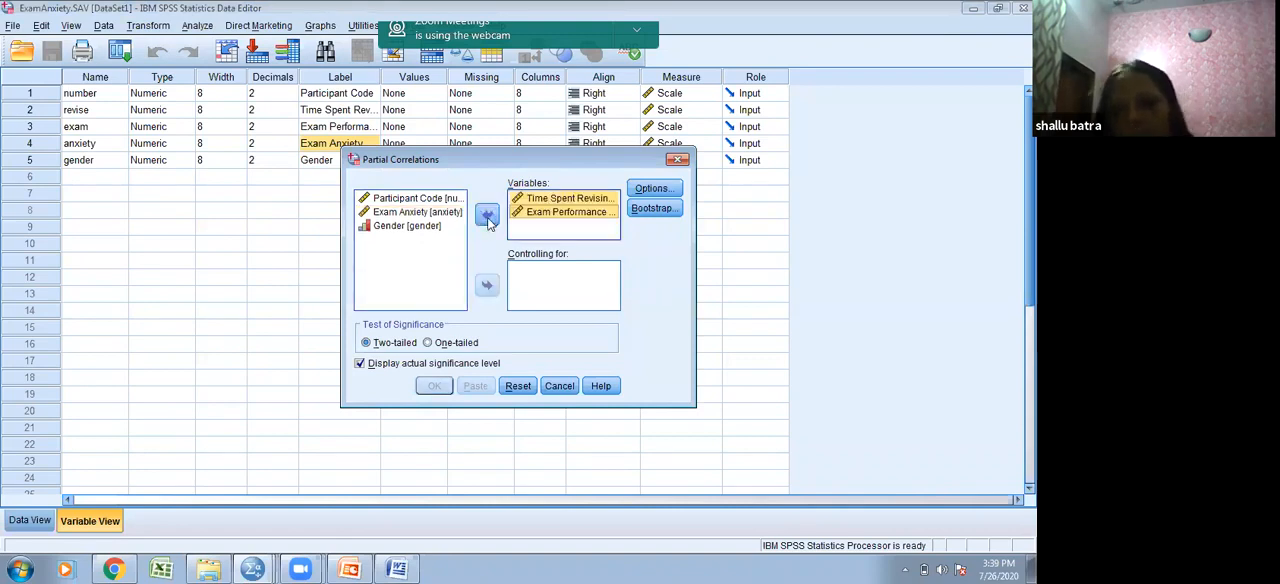
pyautogui.click(447, 226)
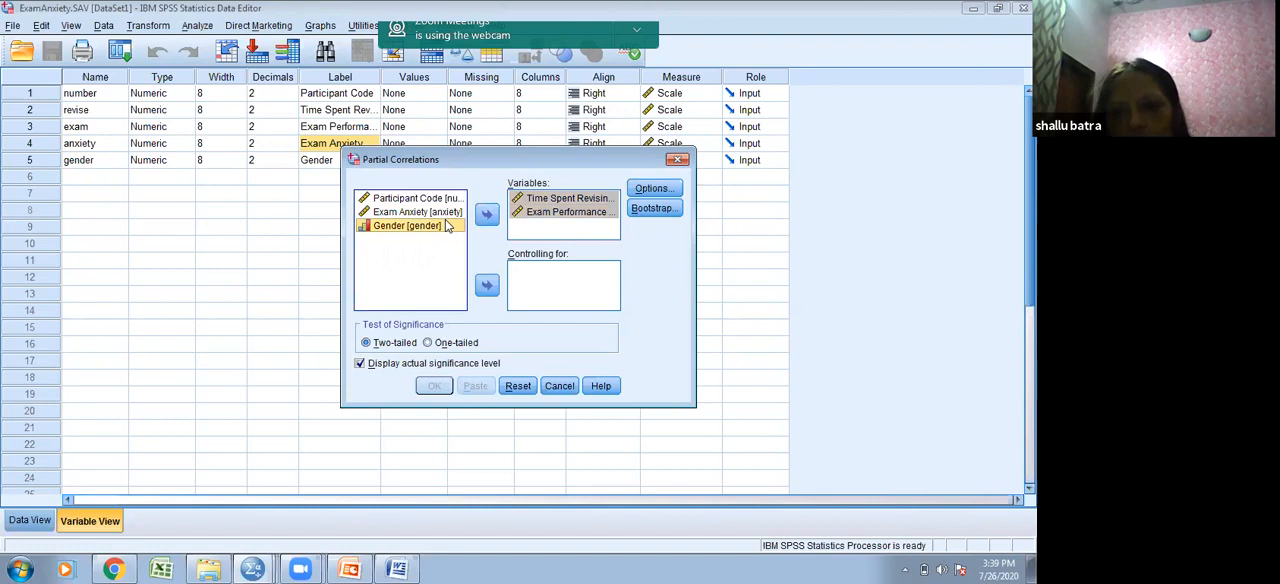
pyautogui.click(448, 213)
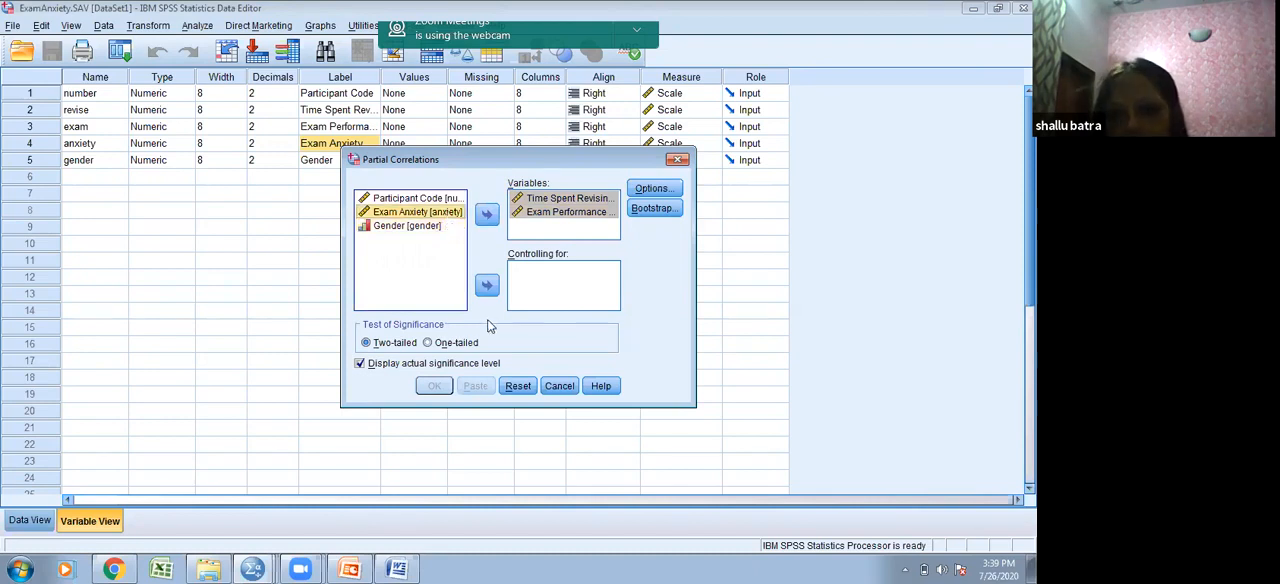
pyautogui.click(485, 285)
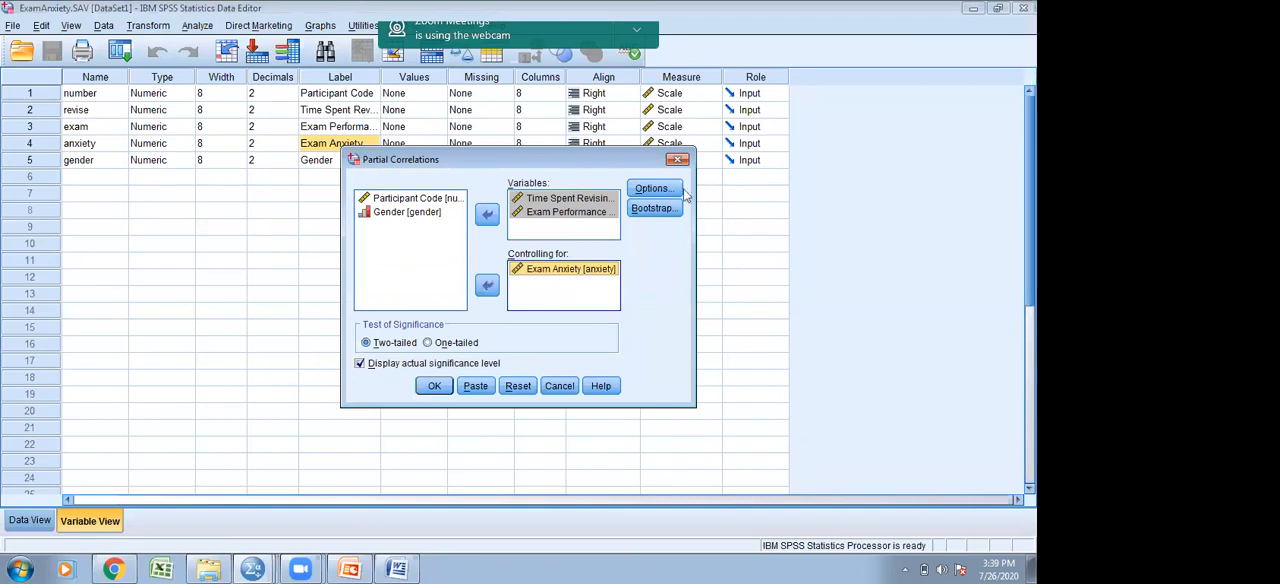
# - Include means and standard deviations and zero-order correlations in the partial correlation, and run it to view the correlations table
pyautogui.click(672, 199)
pyautogui.click(519, 243)
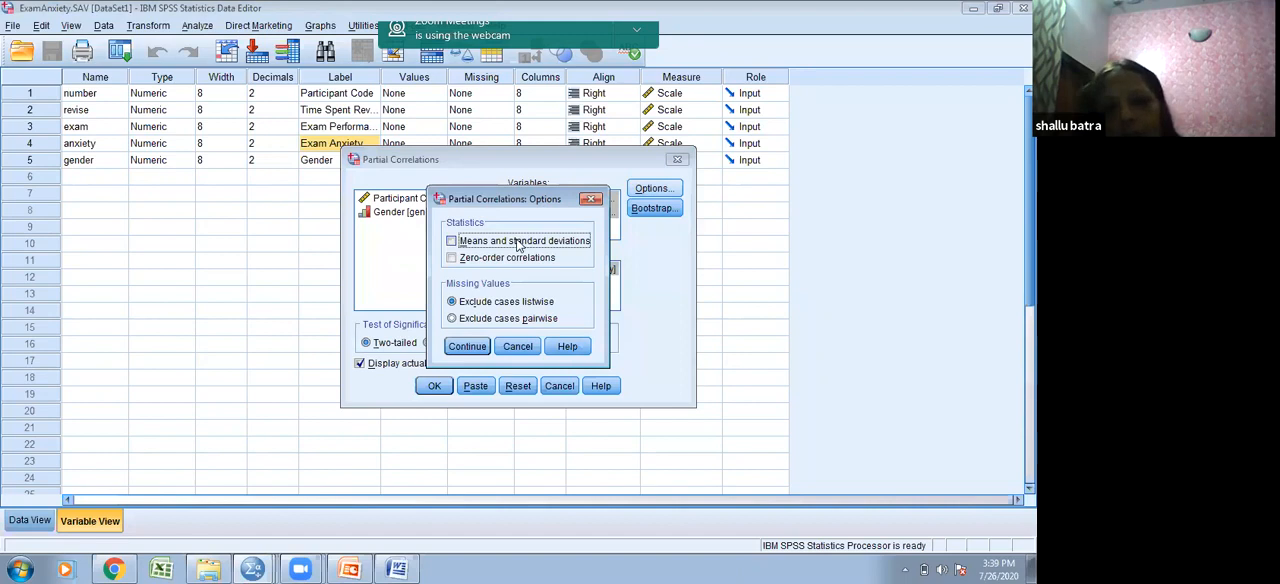
pyautogui.click(452, 259)
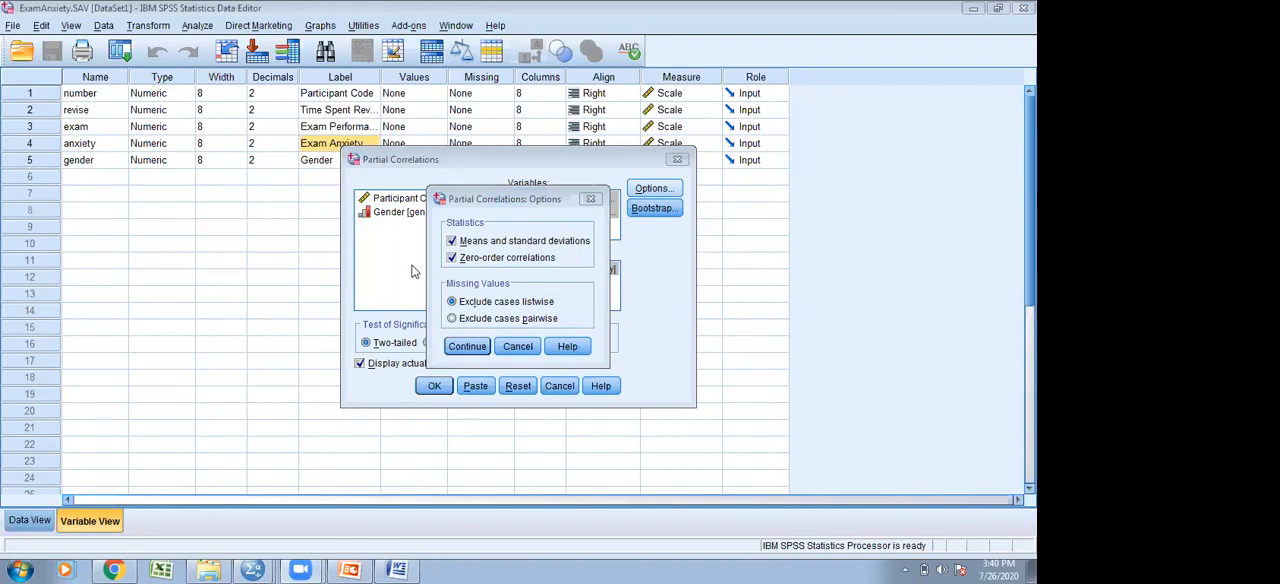
pyautogui.click(472, 346)
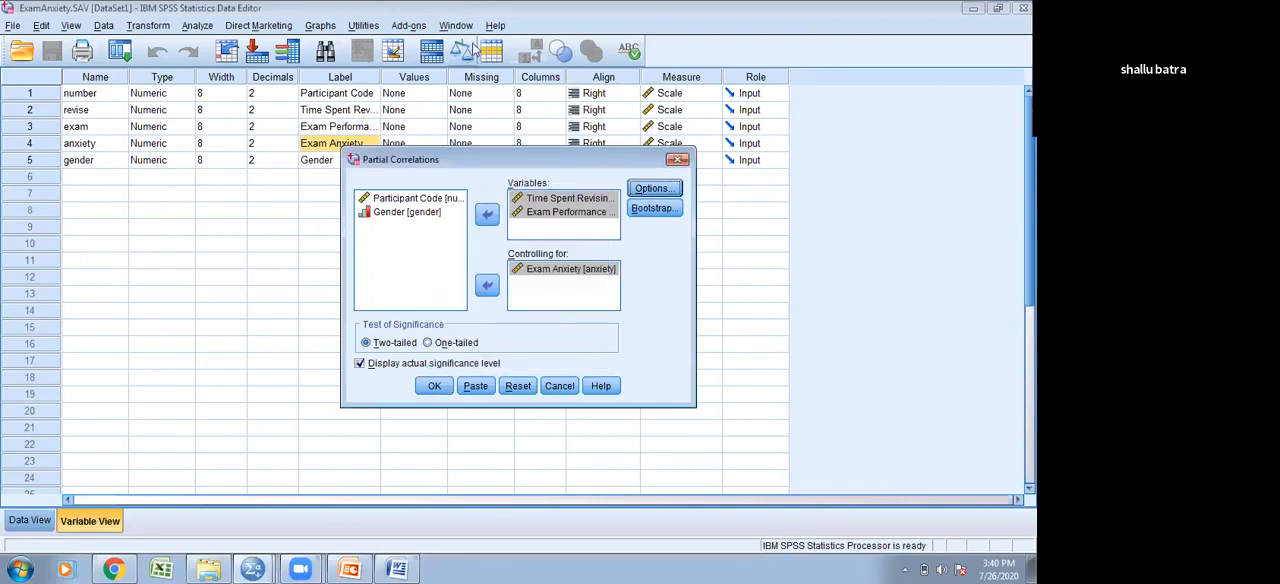
pyautogui.click(434, 386)
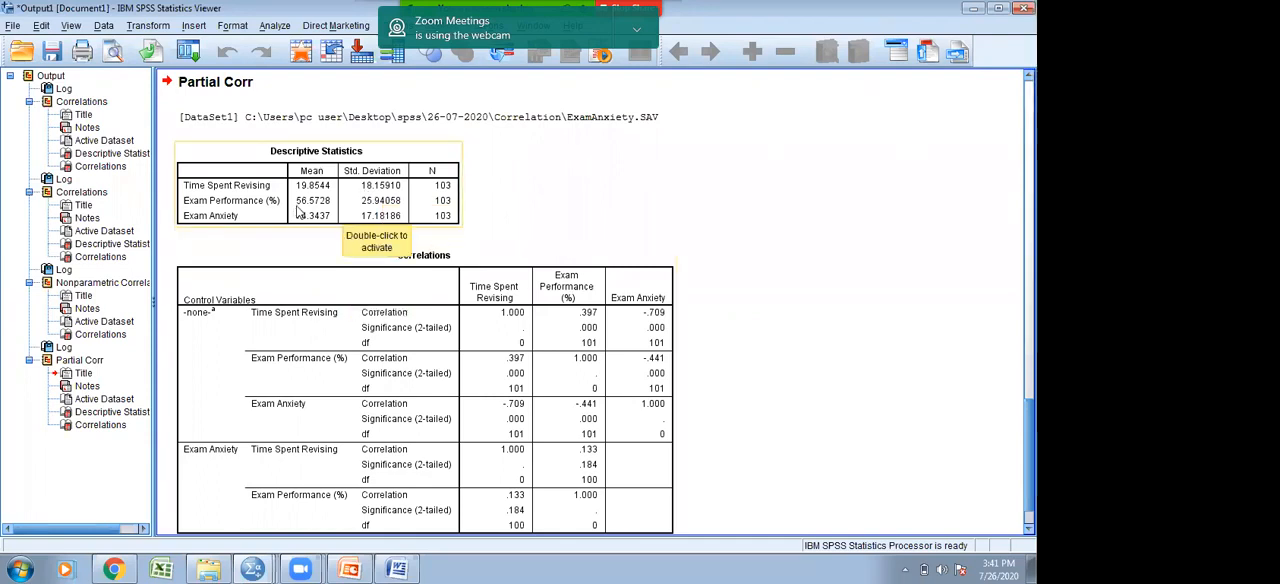
pyautogui.click(332, 286)
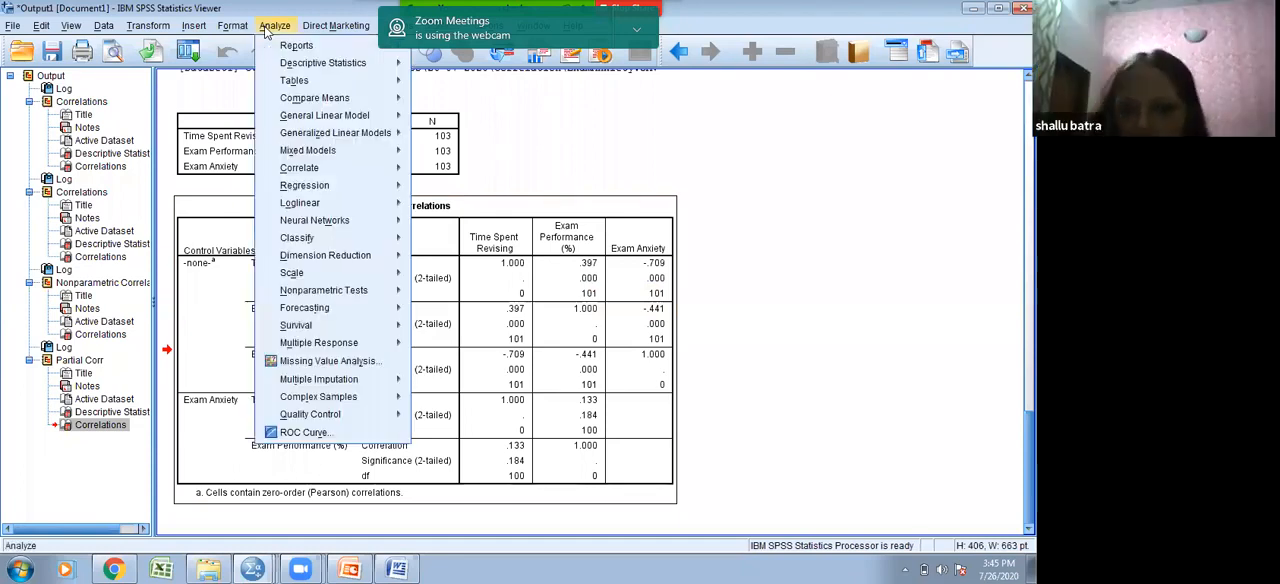
# - Reopen the partial correlation setup and remove Exam Anxiety from the control variables and Time Spent Revising from the correlated variables
pyautogui.moveTo(378, 181)
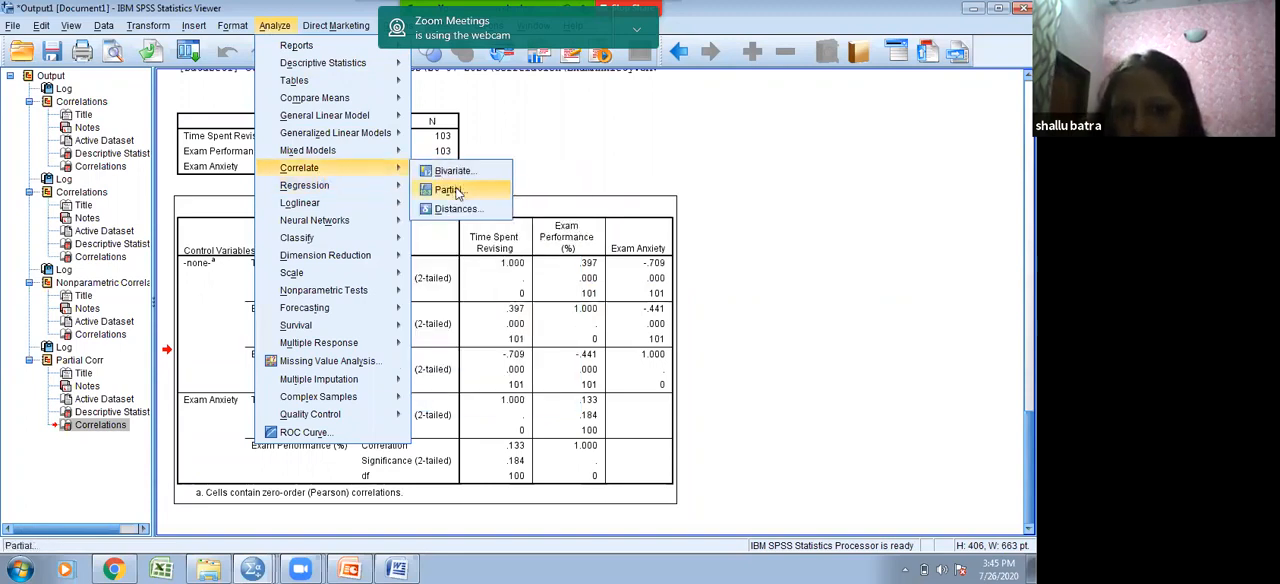
pyautogui.click(452, 190)
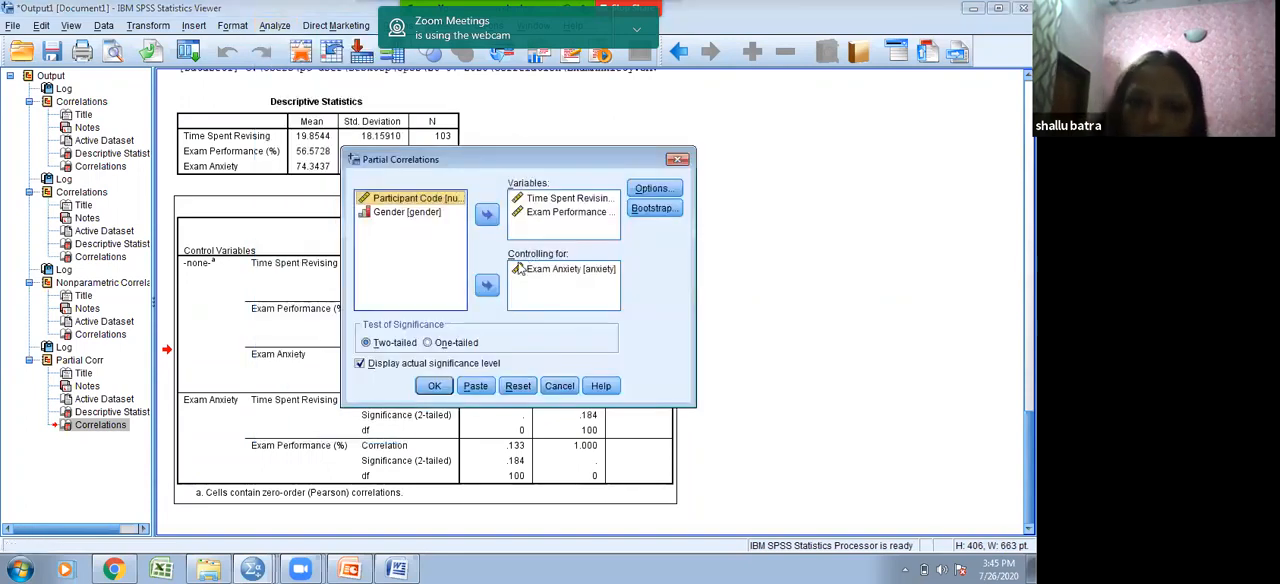
pyautogui.click(560, 269)
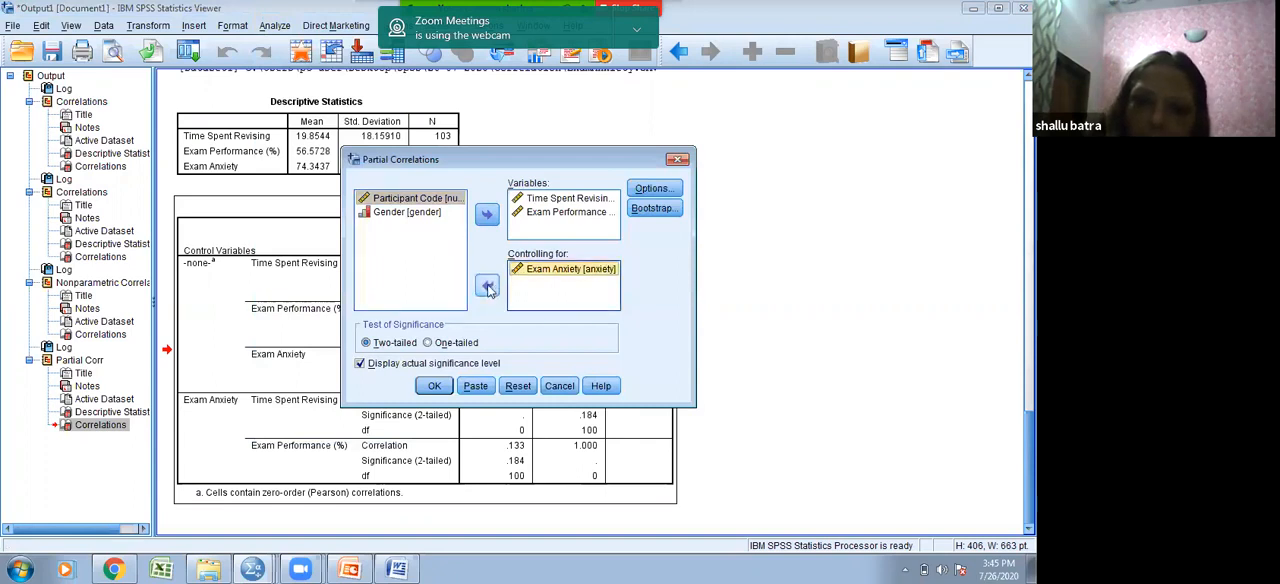
pyautogui.click(487, 287)
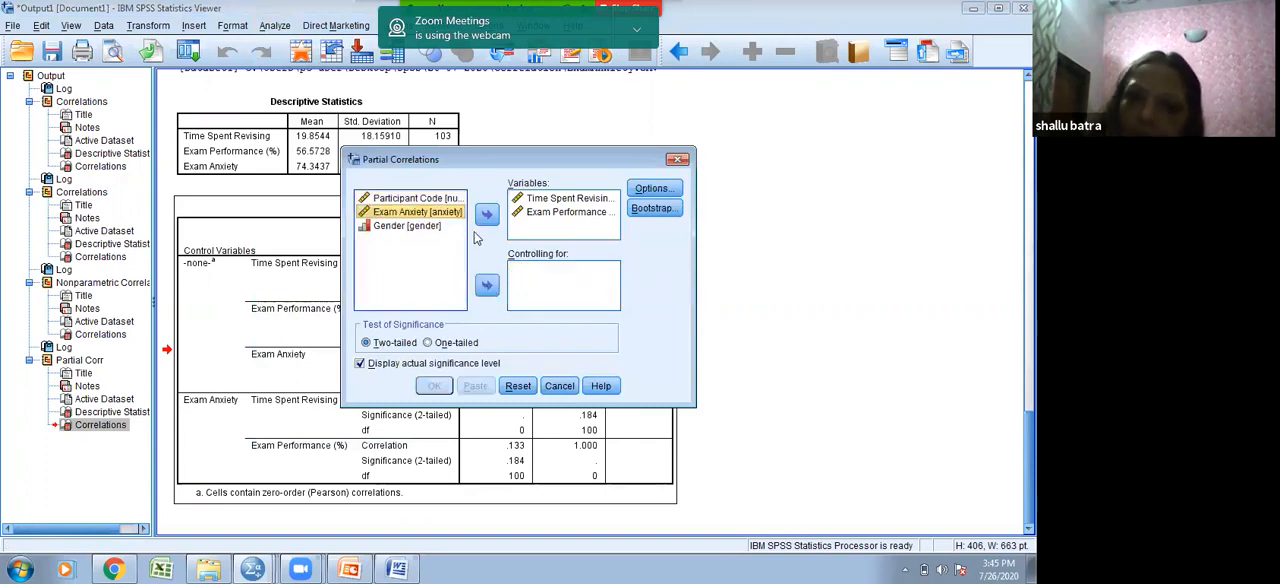
pyautogui.click(528, 199)
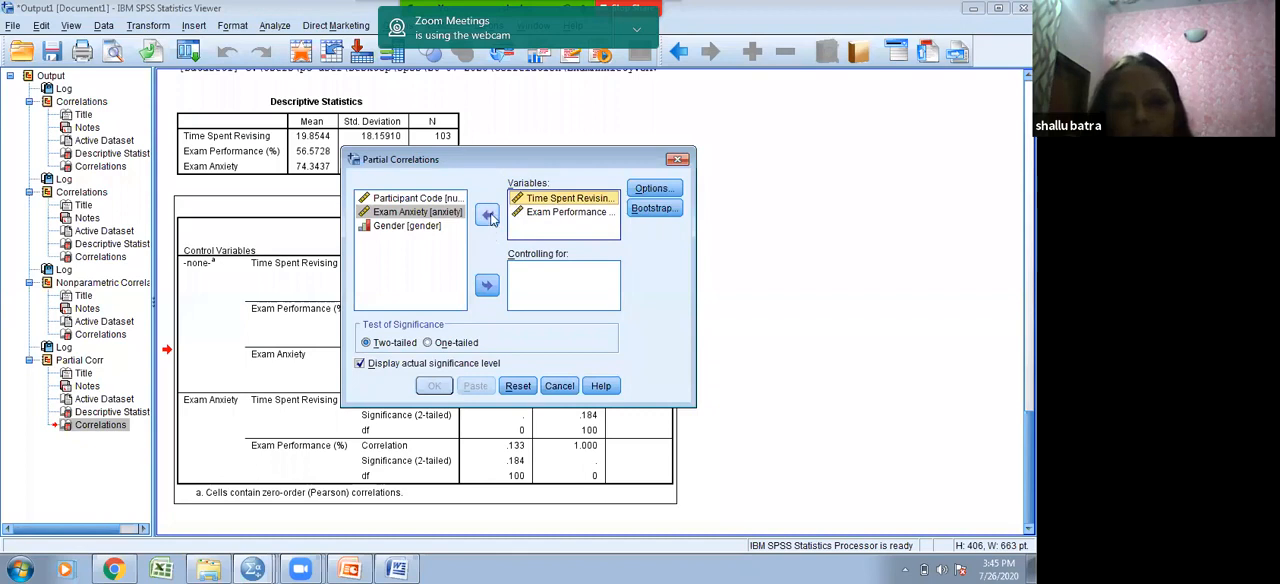
pyautogui.click(489, 218)
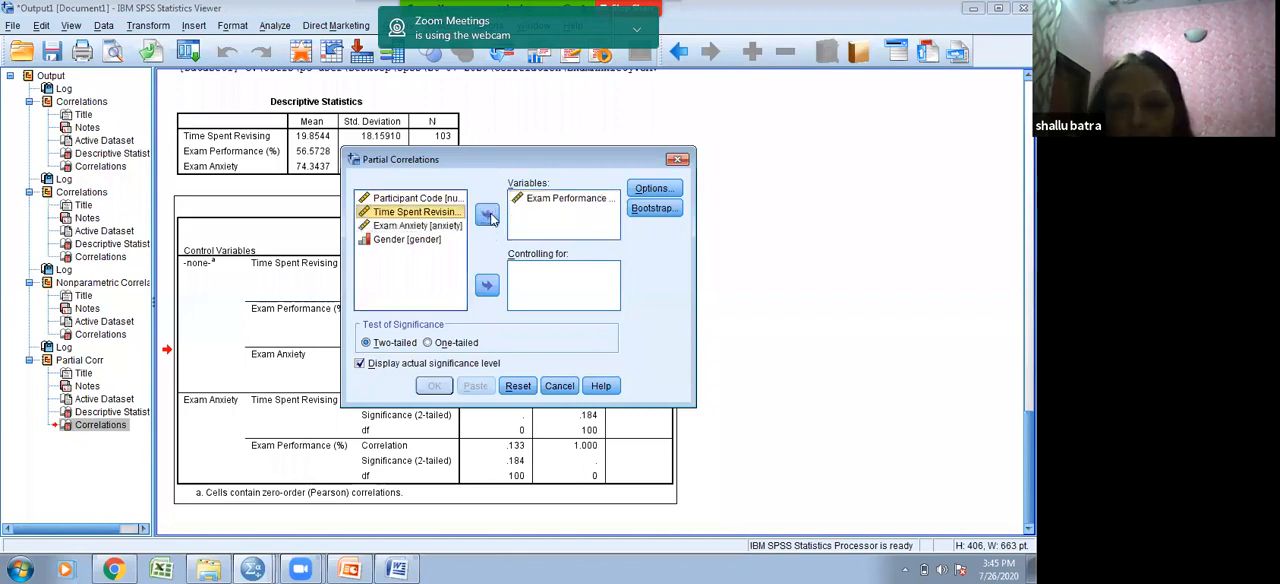
# - Run the partial correlation between Exam Performance and Exam Anxiety, controlling for Time Spent Revising
pyautogui.click(487, 287)
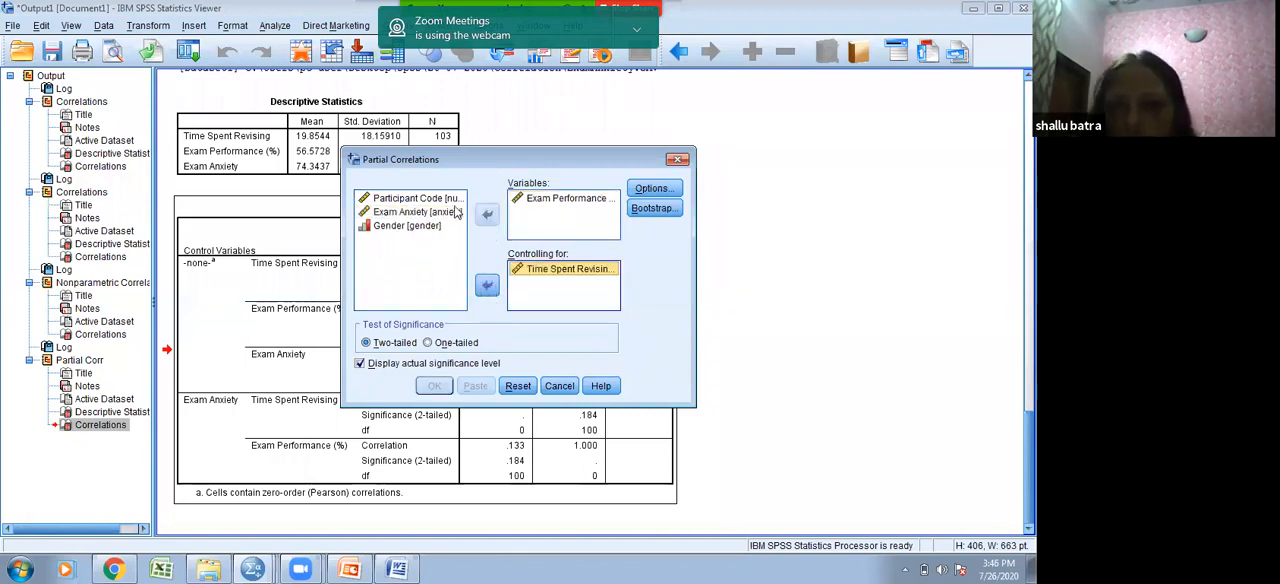
pyautogui.click(457, 212)
pyautogui.click(487, 214)
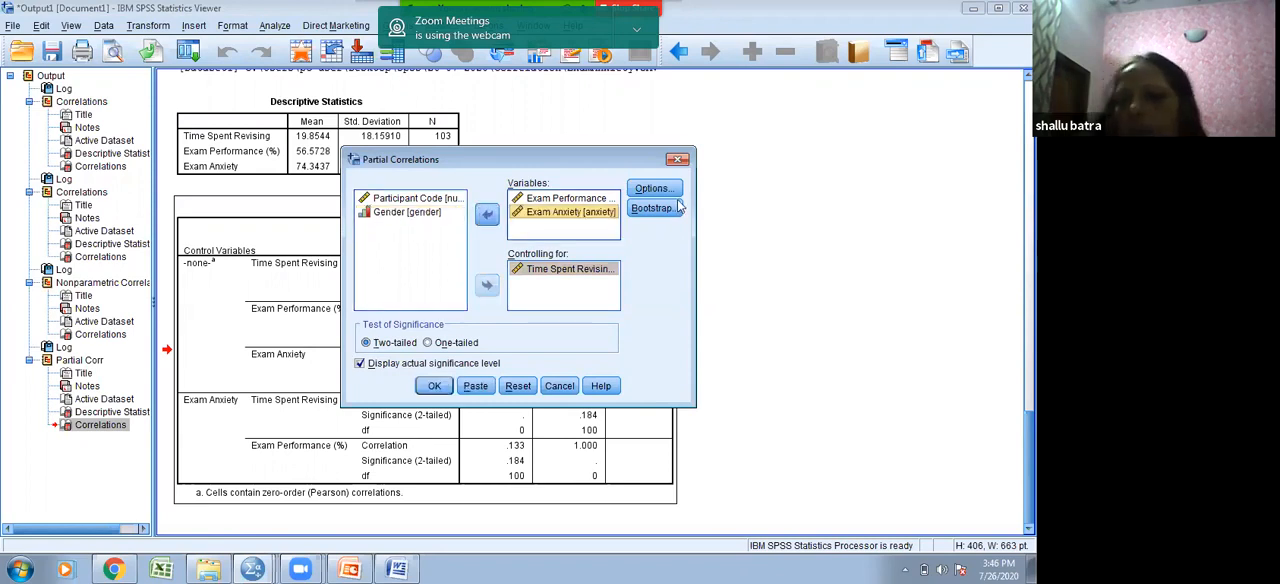
pyautogui.click(435, 388)
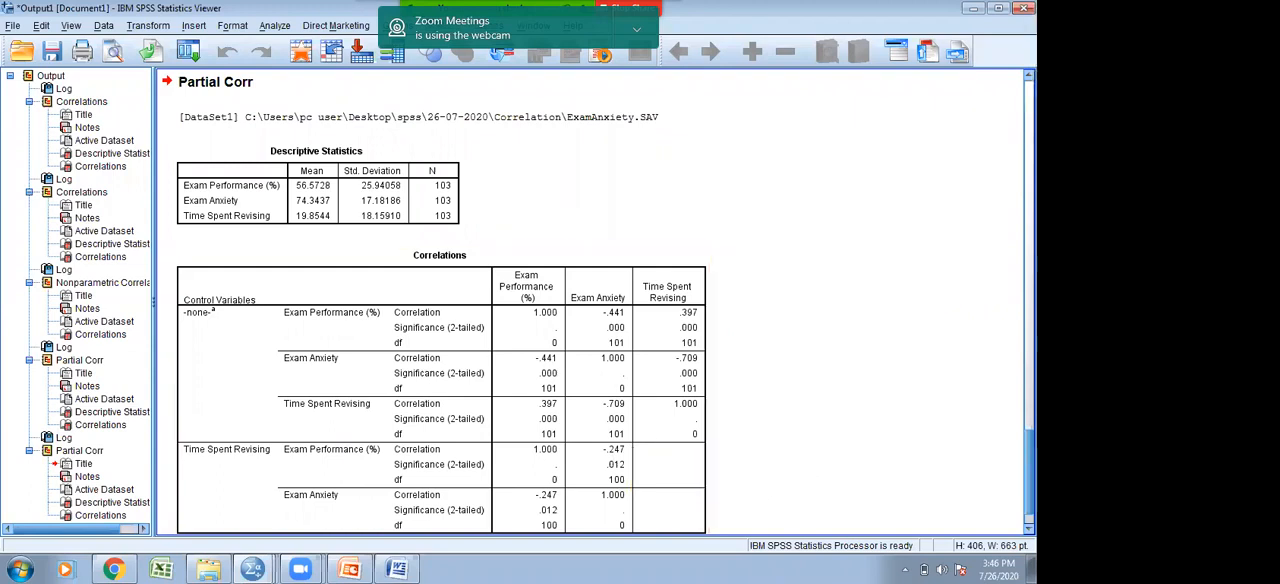
# - Examine the correlations table of the new partial correlation, comparing the zero-order values with those controlled for Time Spent Revising
pyautogui.scroll(-1, 590, 300)
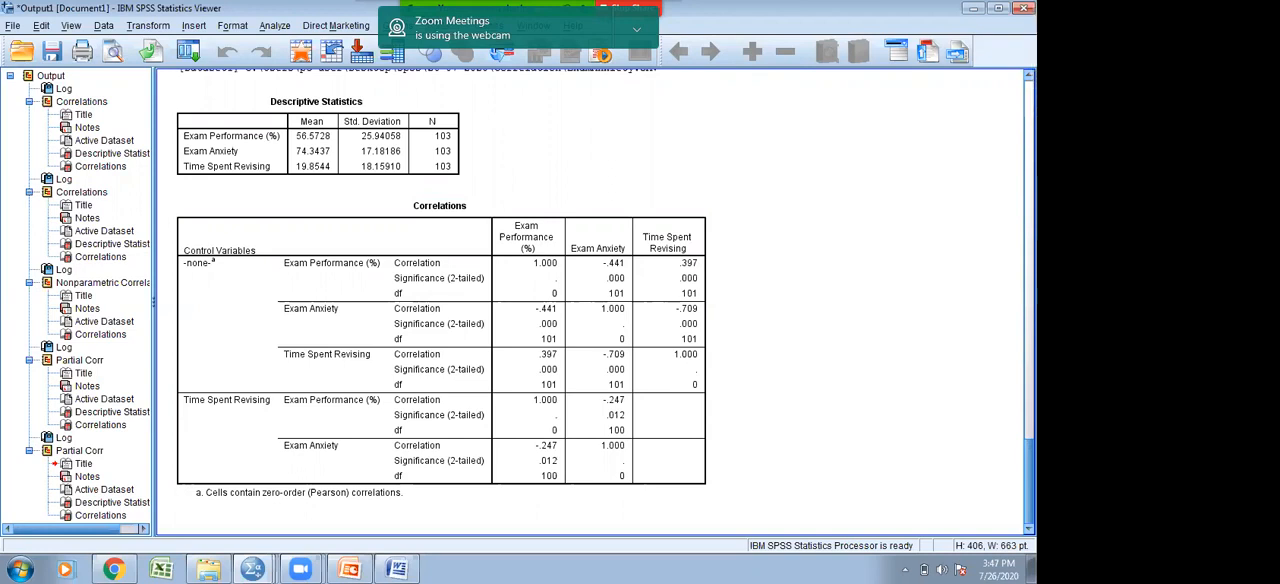
pyautogui.click(688, 368)
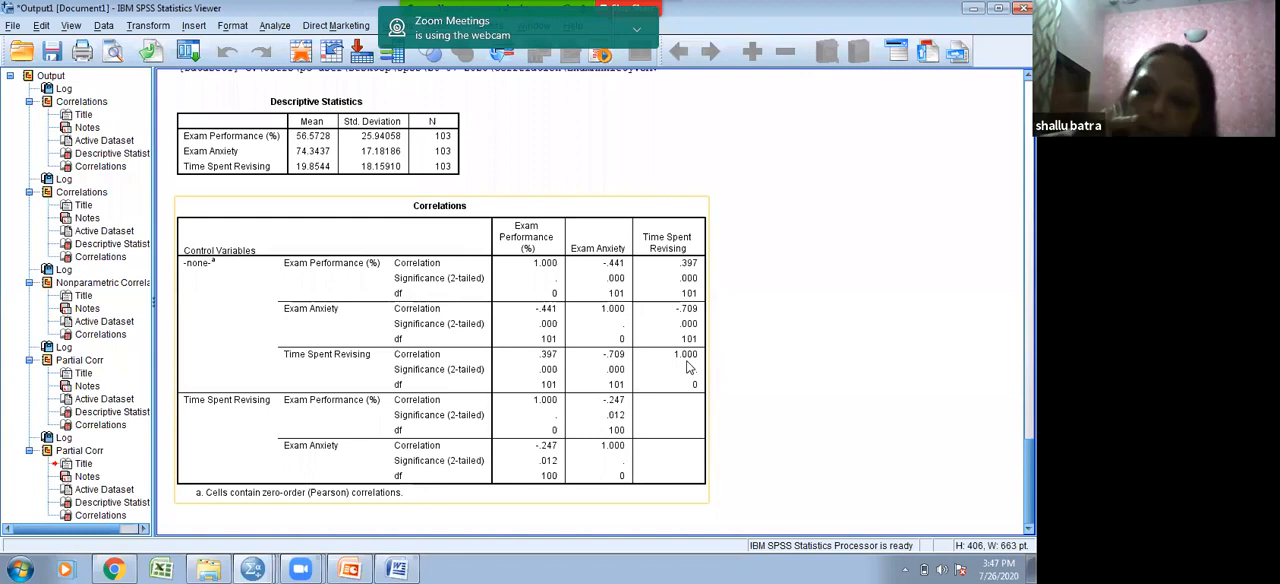
pyautogui.click(826, 228)
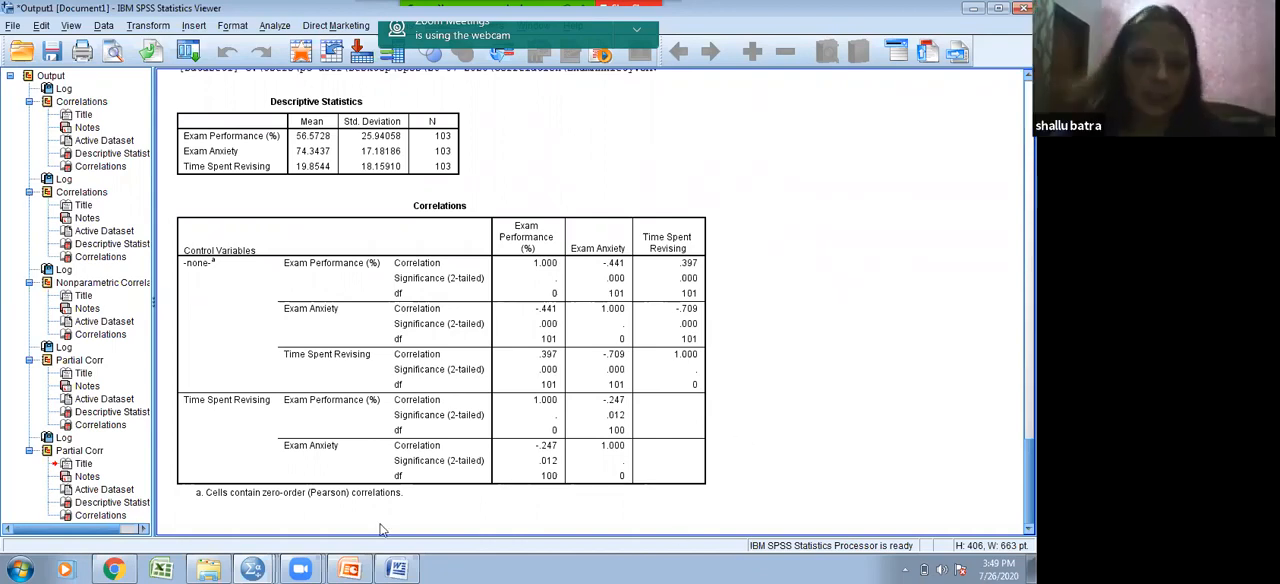
# - Switch to the file explorer window of the 26-07-2020 folder and open the Chi-Square Test presentation
pyautogui.click(210, 567)
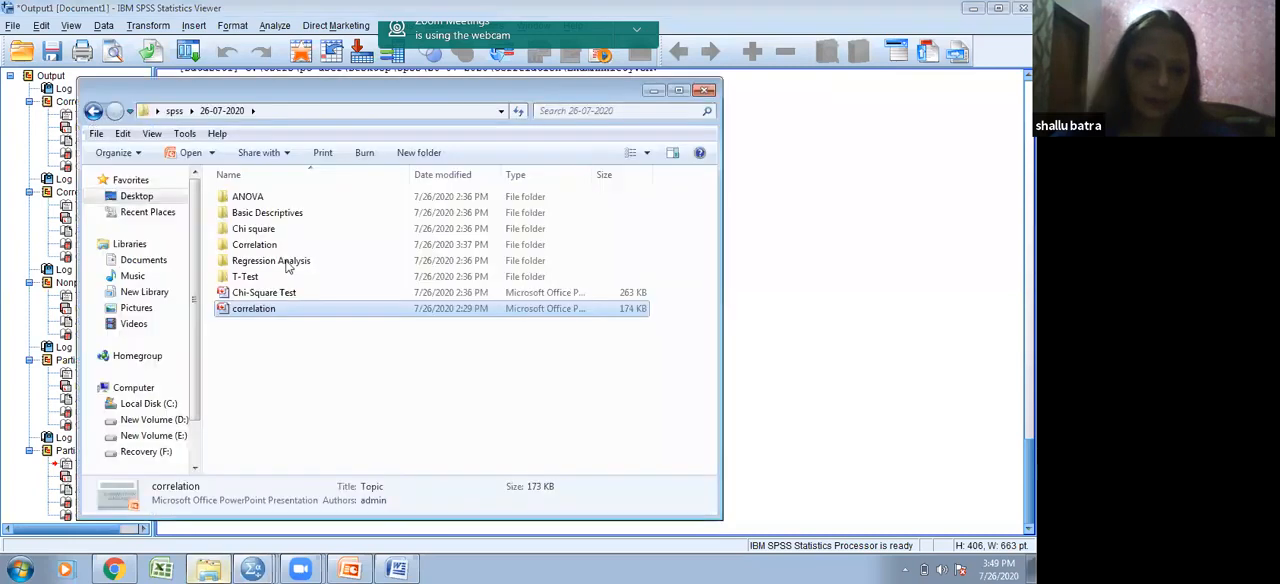
pyautogui.click(290, 294)
pyautogui.doubleClick(290, 294)
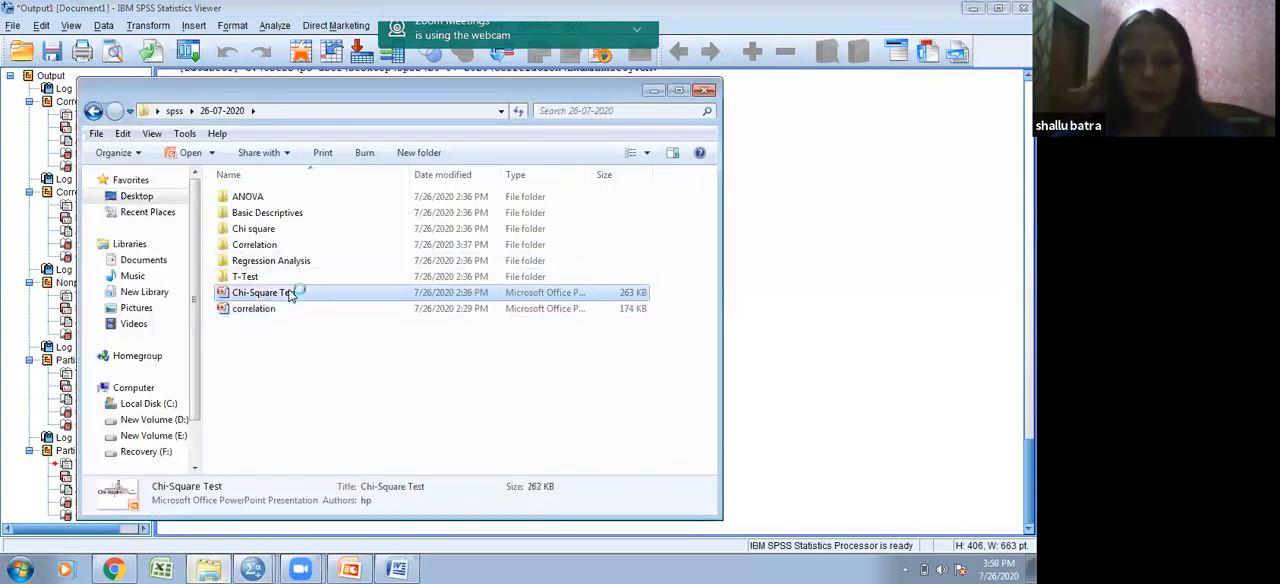